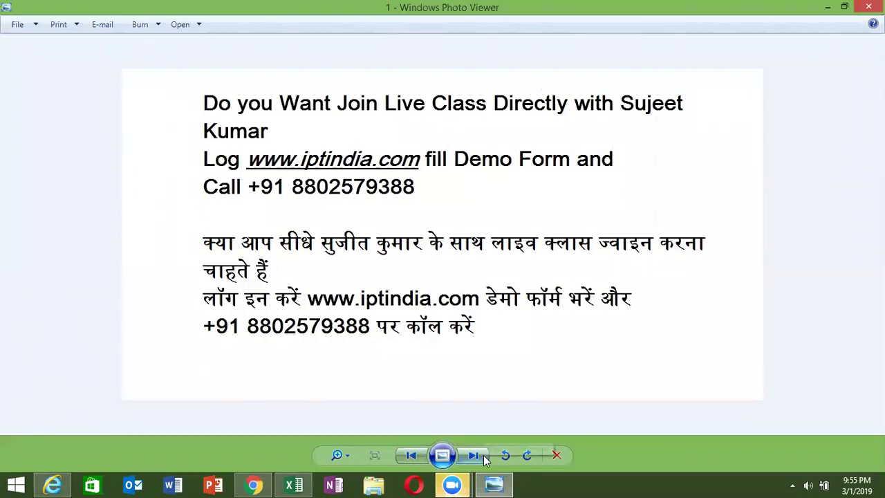
# Advance Photo Viewer past the advert image to the next slide
pyautogui.click(473, 455)
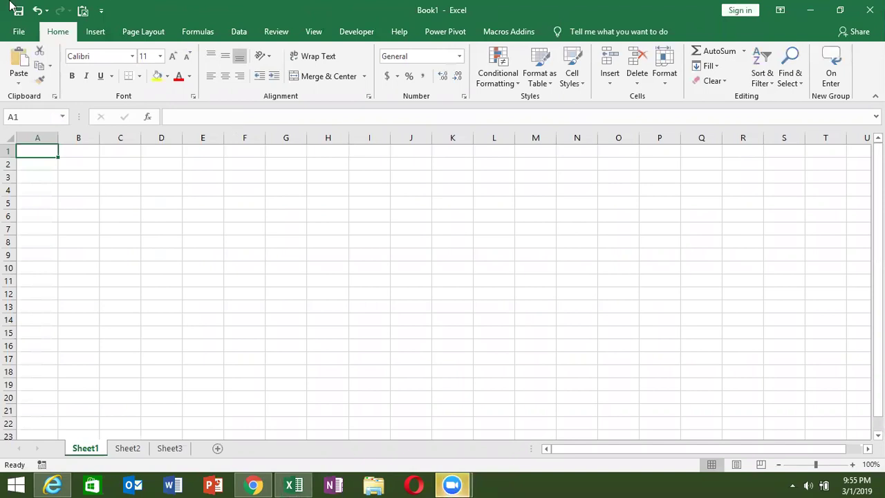
# Show the Formulas ribbon, select F3, then minimise Excel and bring up the desktop menu
pyautogui.click(197, 32)
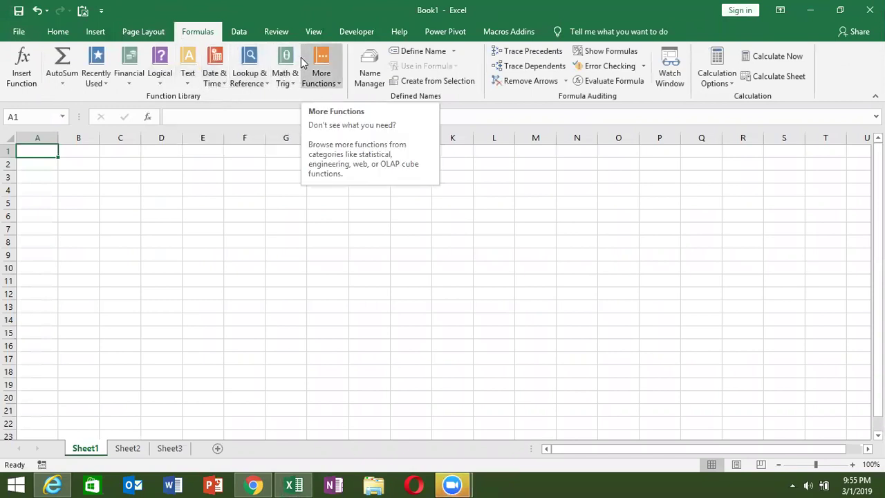
pyautogui.click(233, 175)
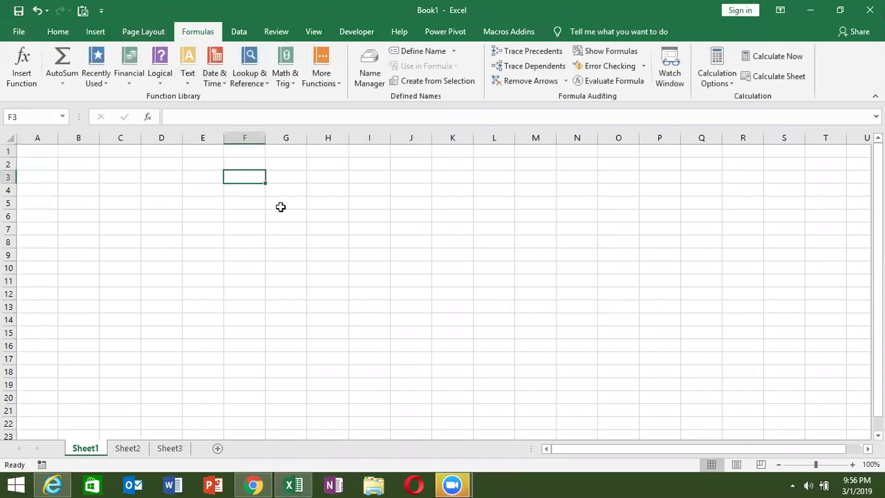
pyautogui.click(809, 9)
pyautogui.rightClick(477, 85)
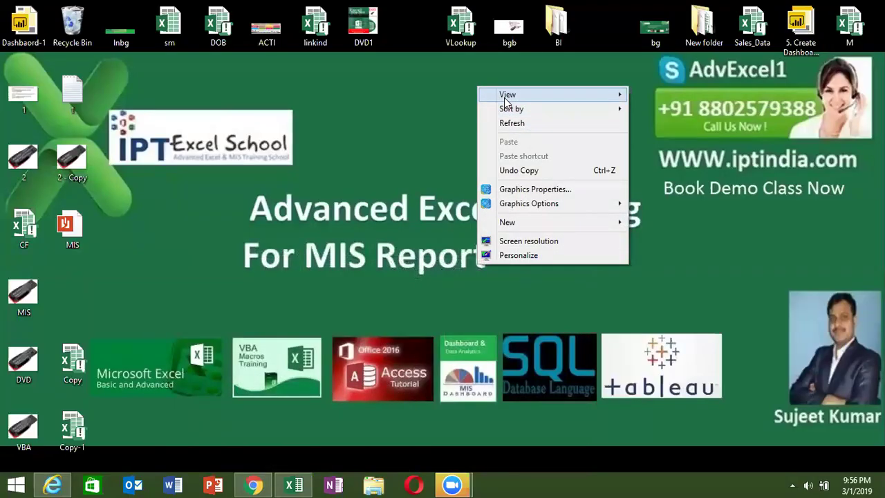
# Dismiss the desktop right-click menu, leaving the bare desktop
pyautogui.click(515, 122)
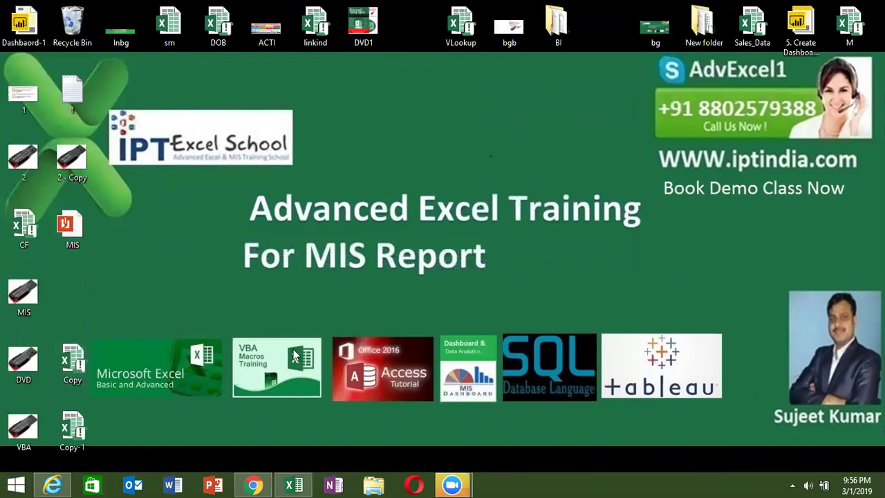
# Back in Excel, enter the label MRP in A4 with a ? placeholder in B4
pyautogui.click(294, 484)
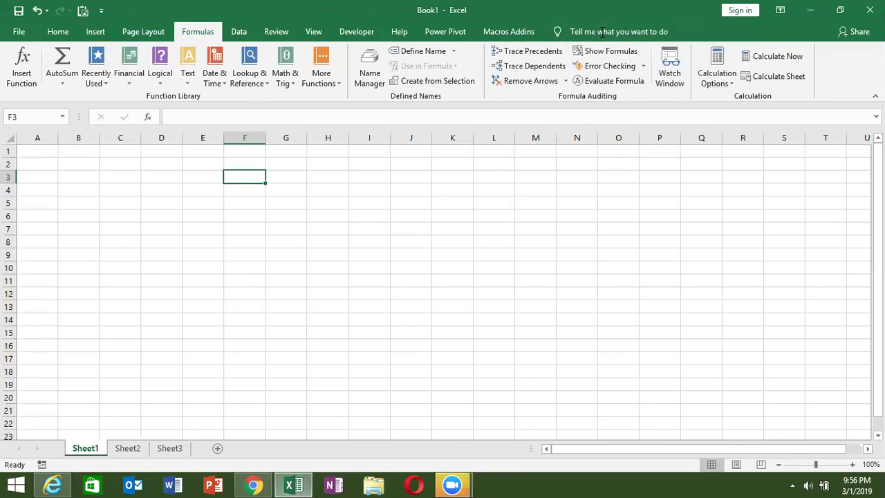
pyautogui.click(49, 190)
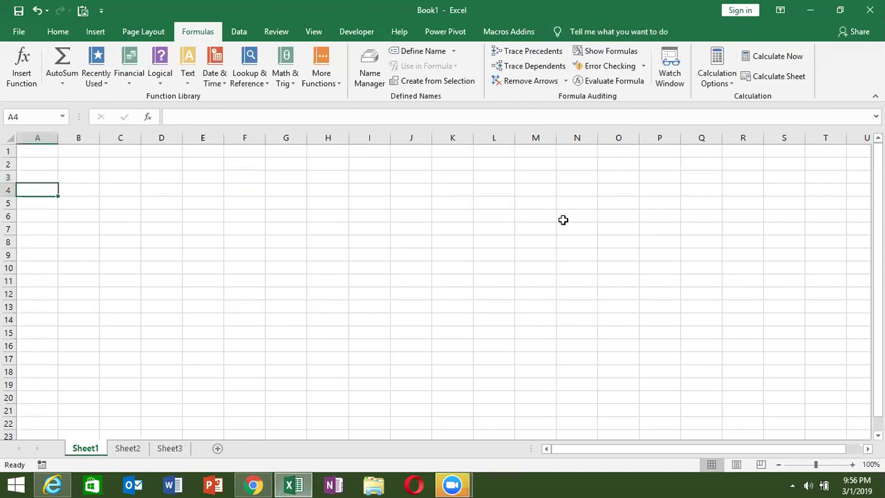
pyautogui.write('MRP')
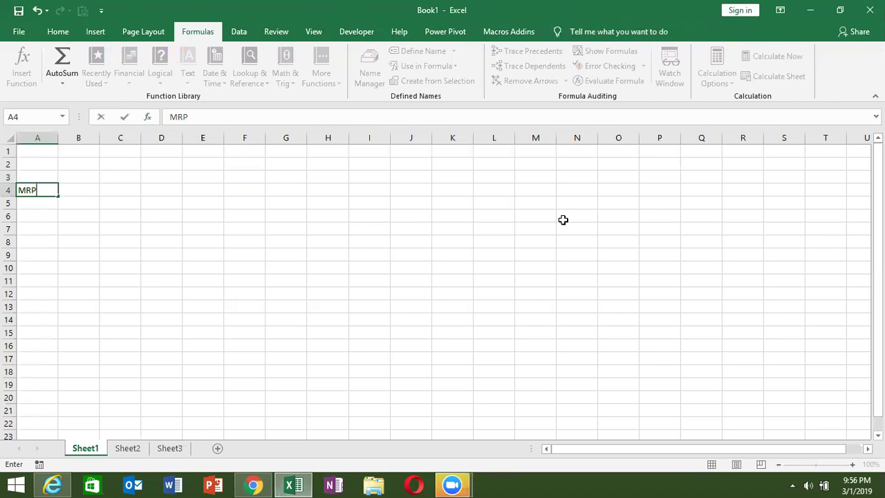
pyautogui.press('Return')
pyautogui.press('Up')
pyautogui.press('Right')
pyautogui.write('?')
pyautogui.press('Return')
# Enter the label Cost in A5 and the value 50 in B5
pyautogui.press('Left')
pyautogui.write('Cose')
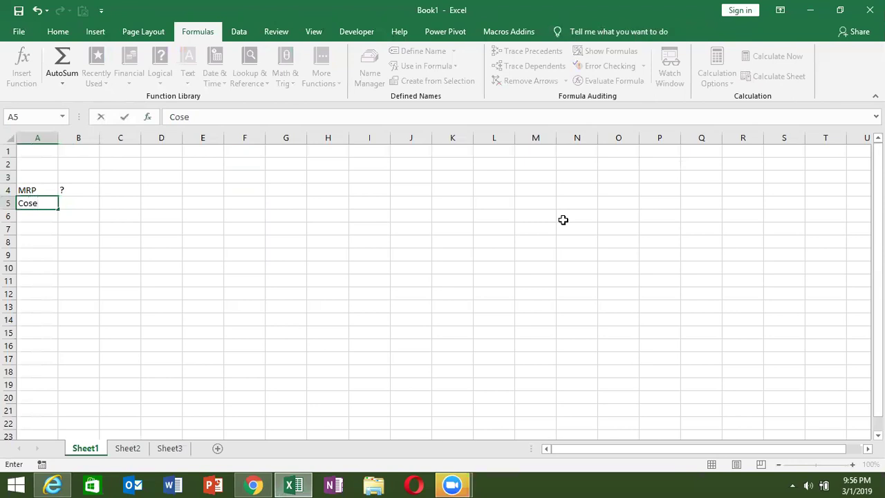
pyautogui.press('BackSpace')
pyautogui.write('t')
pyautogui.press('Return')
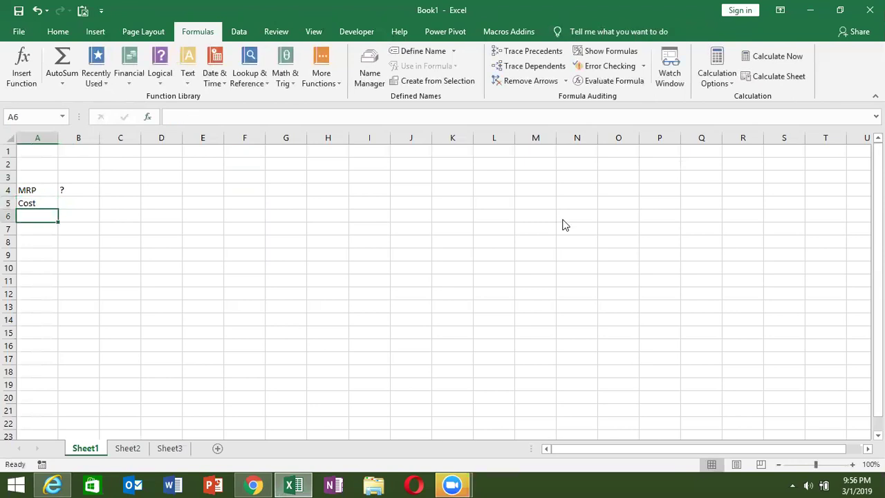
pyautogui.press('Right')
pyautogui.press('Up')
pyautogui.write('50')
pyautogui.press('Return')
pyautogui.press('Return')
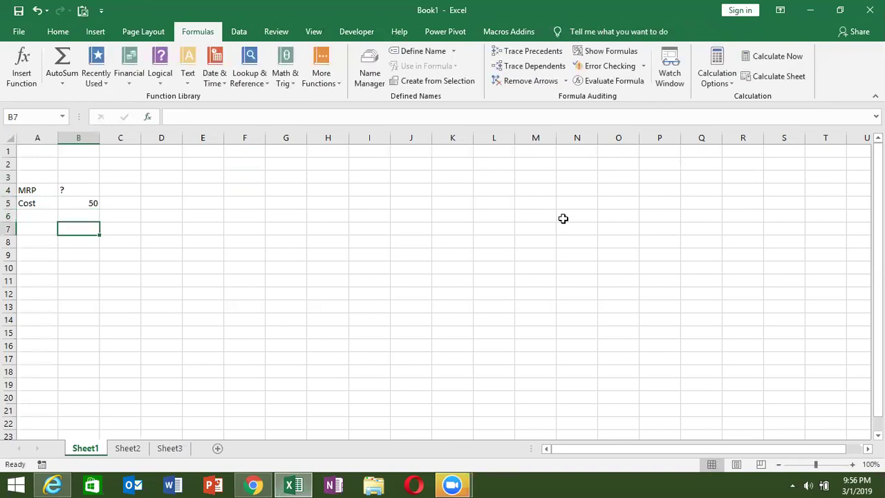
pyautogui.press('Right')
# Enter =B5*5% in C7 (2.5) and =B5+C7 in C8 (52.5)
pyautogui.write('=')
pyautogui.press('Up')
pyautogui.press('Up')
pyautogui.press('Left')
pyautogui.write('*5')
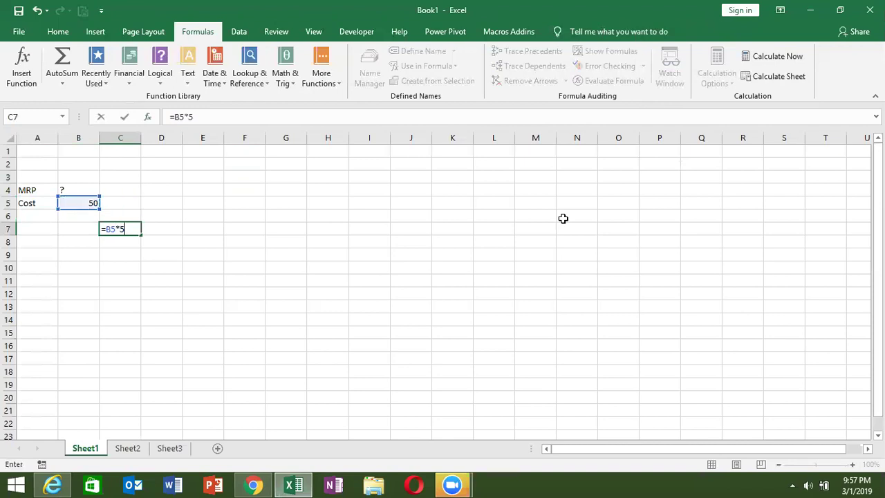
pyautogui.write('%')
pyautogui.press('Return')
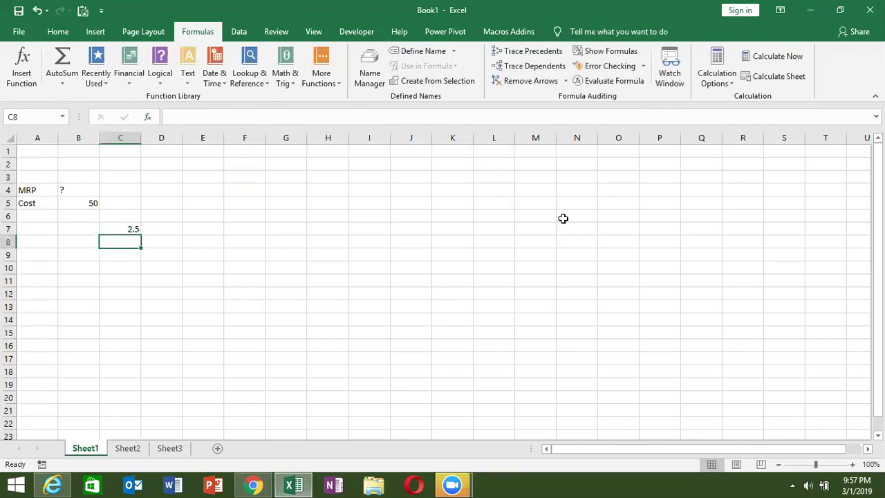
pyautogui.write('=')
pyautogui.press('Up')
pyautogui.press('Up')
pyautogui.press('Up')
pyautogui.press('Left')
pyautogui.write('+')
pyautogui.press('Up')
pyautogui.press('Return')
# Enter =C8*10% in D7 (5.25) and =C8+D7 in D8 (57.75)
pyautogui.press('Up')
pyautogui.press('Up')
pyautogui.press('Right')
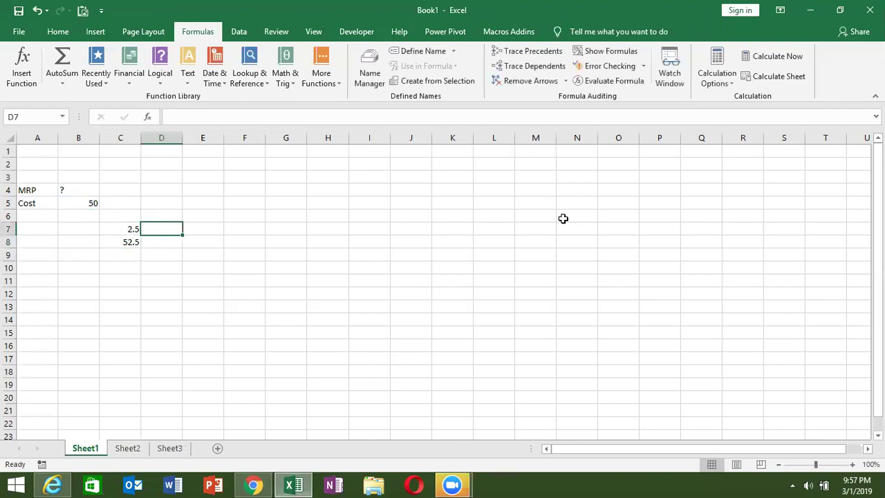
pyautogui.write('=')
pyautogui.press('Down')
pyautogui.press('Left')
pyautogui.write('*10%')
pyautogui.press('Return')
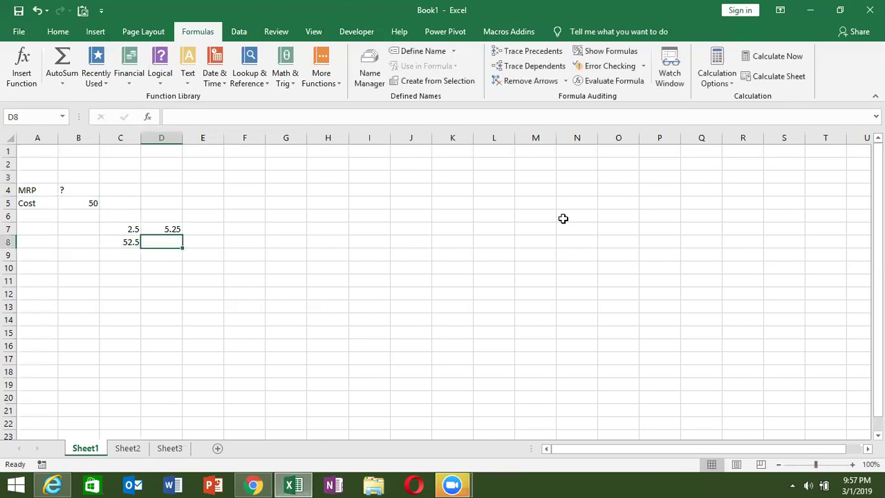
pyautogui.write('=')
pyautogui.press('Left')
pyautogui.write('+')
pyautogui.press('Up')
pyautogui.press('Return')
# Enter a 10% calculation on D8 in E7
pyautogui.press('Up')
pyautogui.press('Right')
pyautogui.press('Up')
pyautogui.write('=')
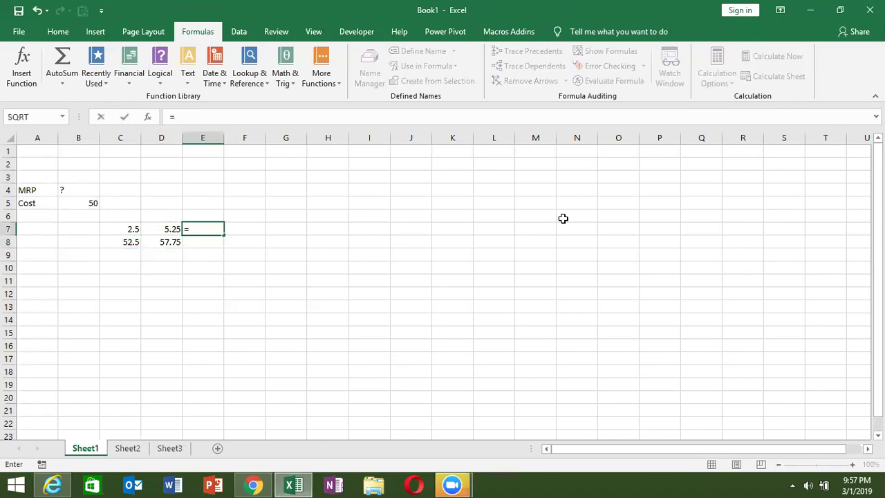
pyautogui.press('Down')
pyautogui.press('Left')
pyautogui.write('*10%')
pyautogui.press('Return')
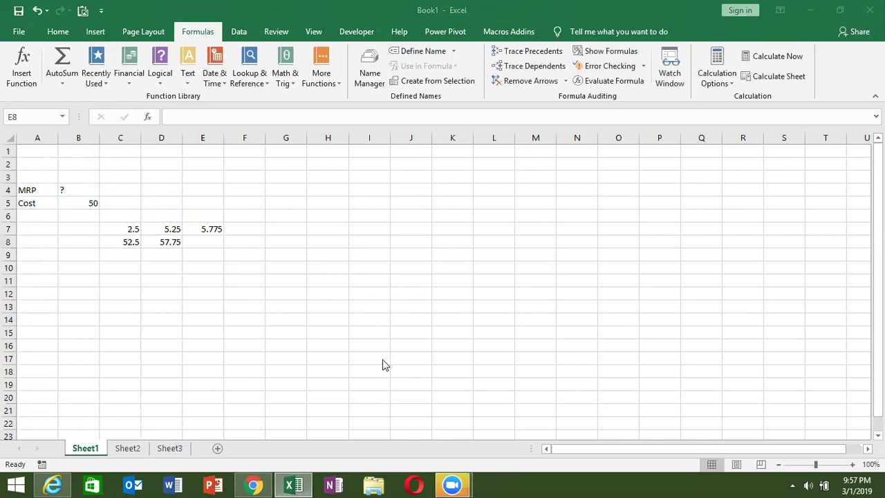
# Correct E7's rate from 10% to 15%, giving 8.6625
pyautogui.click(217, 222)
pyautogui.click(215, 226)
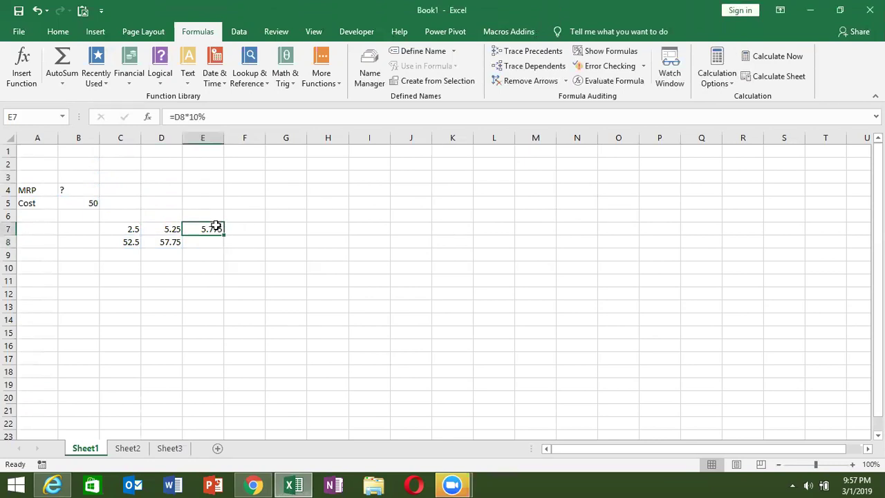
pyautogui.click(201, 117)
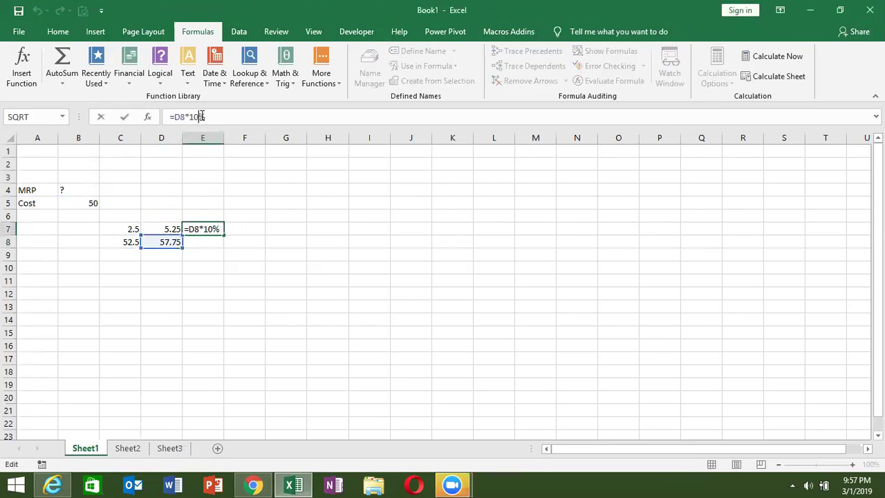
pyautogui.press('BackSpace')
pyautogui.write('5')
pyautogui.press('Return')
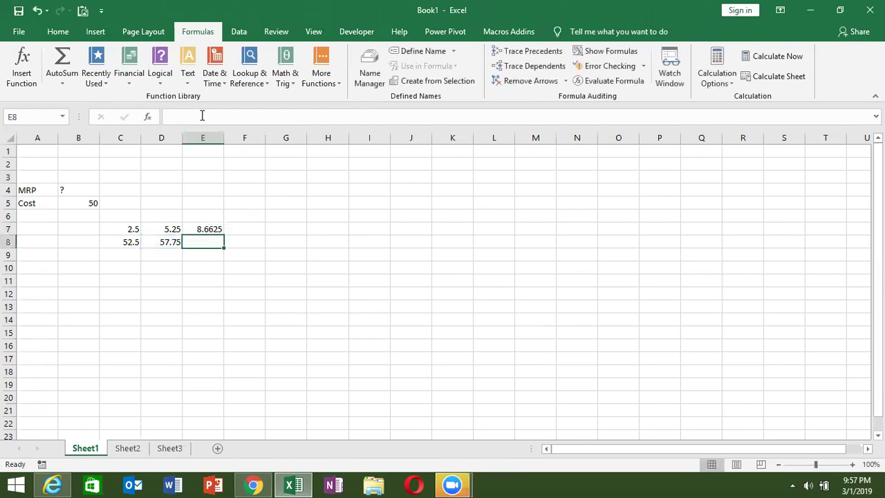
# Enter =D8+E7 in E8 for a running total of 66.4125
pyautogui.write('=')
pyautogui.press('Left')
pyautogui.write('+')
pyautogui.press('Up')
pyautogui.press('Return')
pyautogui.press('Up')
pyautogui.press('Right')
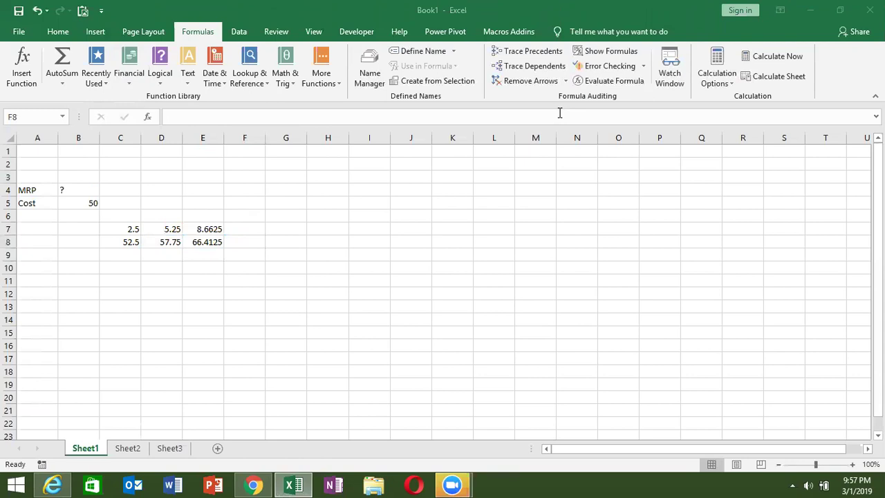
pyautogui.click(238, 239)
pyautogui.click(242, 228)
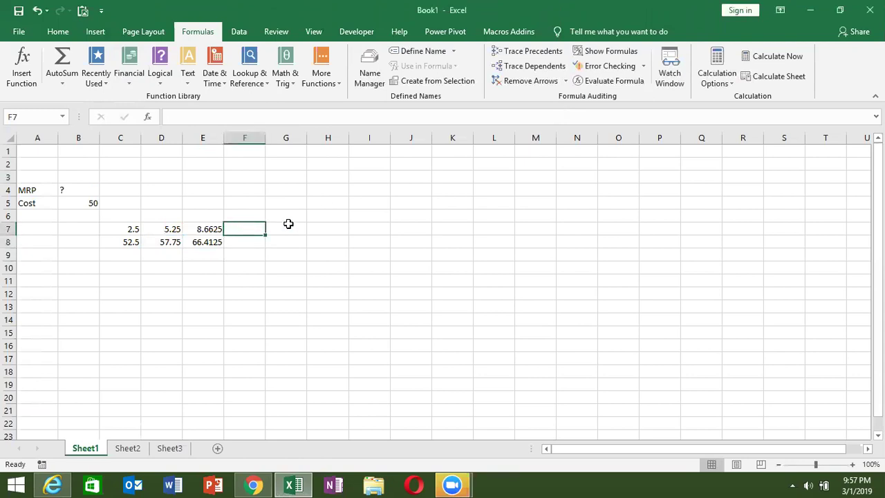
# Enter =E8*20% in F7, giving 13.2825
pyautogui.write('=')
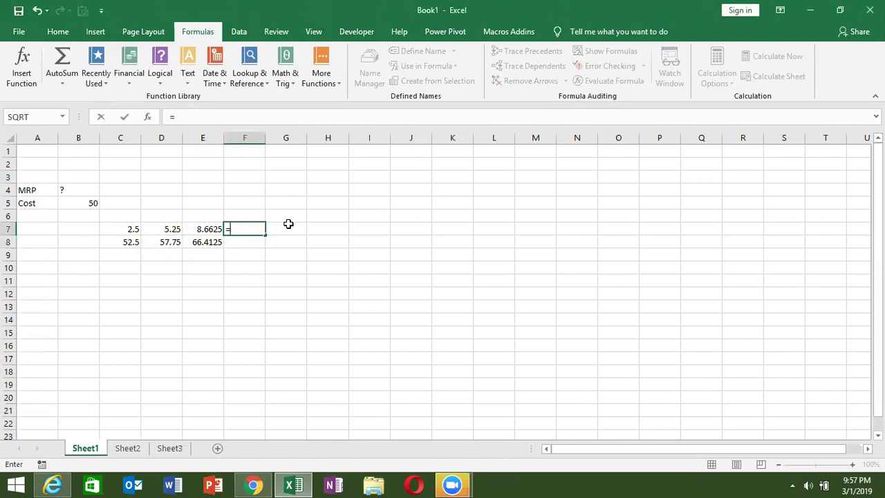
pyautogui.press('Down')
pyautogui.press('Left')
pyautogui.write('*20%')
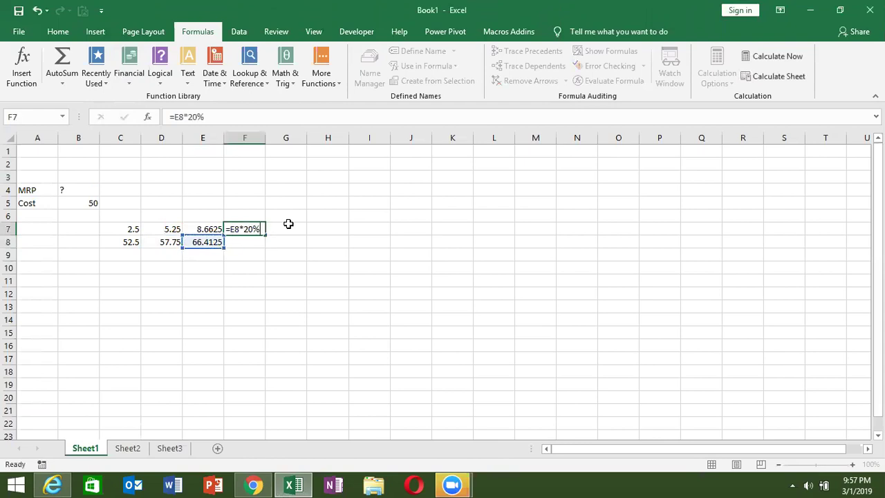
pyautogui.press('Return')
# Enter =E8+F7 in F8 for the final total of 79.695
pyautogui.hotkey('ctrl', 'd')
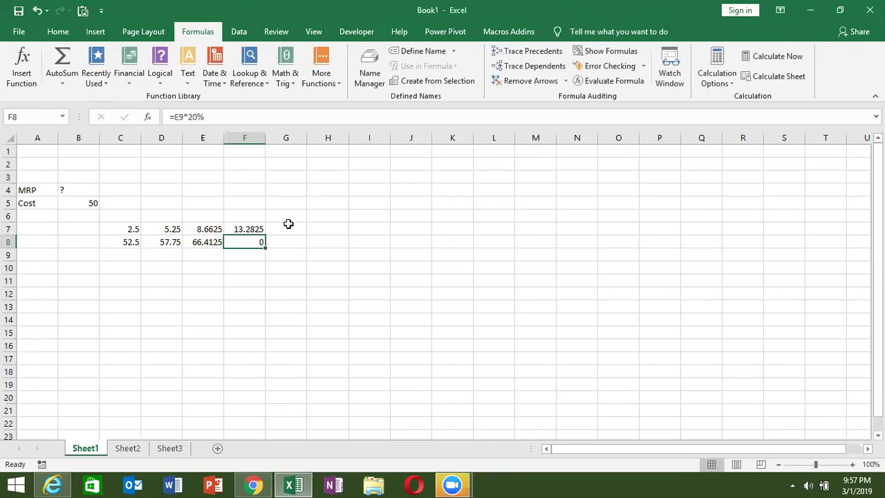
pyautogui.write('=')
pyautogui.press('Left')
pyautogui.write('+')
pyautogui.press('Up')
pyautogui.press('Return')
pyautogui.press('Up')
pyautogui.press('Up')
pyautogui.press('Left')
pyautogui.press('Left')
pyautogui.press('Left')
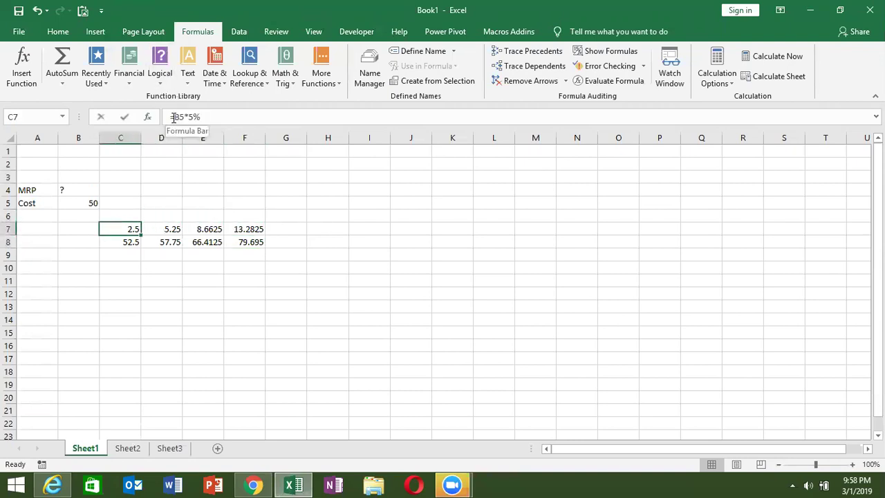
# Rewrite C8's formula to use (B5*5%) in place of its C7 reference
pyautogui.moveTo(171, 115); pyautogui.dragTo(212, 114)
pyautogui.click(214, 114)
pyautogui.press('Left')
pyautogui.press('Home')
pyautogui.hotkey('shift', 'Right')
pyautogui.hotkey('shift', 'Right')
pyautogui.hotkey('shift', 'Right')
pyautogui.hotkey('shift', 'Right')
pyautogui.hotkey('shift', 'Right')
pyautogui.hotkey('shift', 'Right')
pyautogui.press('Escape')
pyautogui.press('Down')
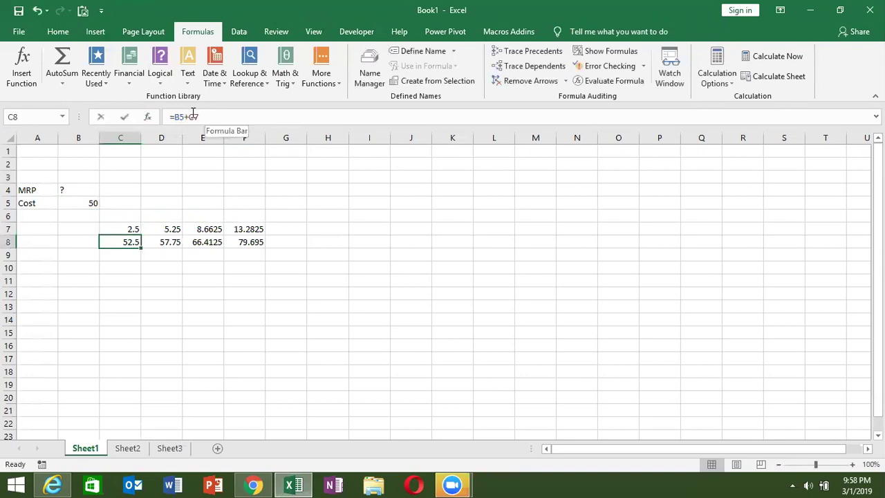
pyautogui.click(193, 116)
pyautogui.press('BackSpace')
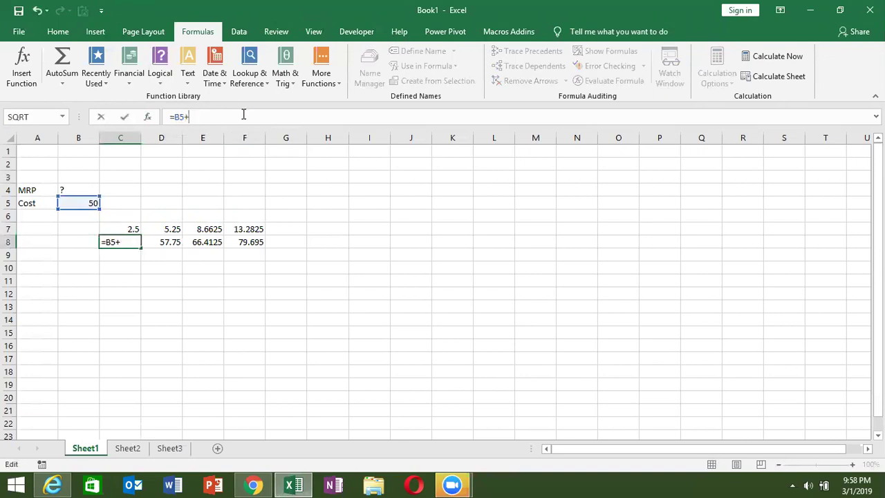
pyautogui.write('(B5*5%')
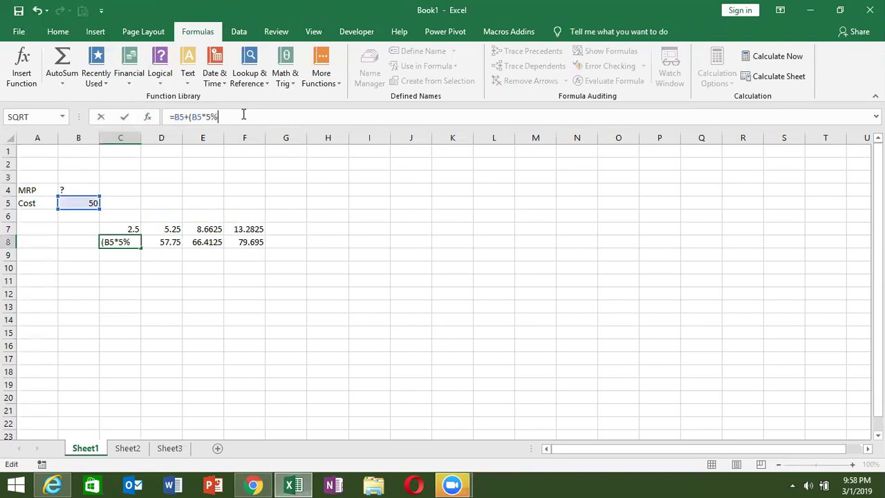
pyautogui.write(')')
pyautogui.press('Return')
# Replace the C8 references in D7 and D8 with B5-based expressions (B5+B5*5%)
pyautogui.press('Up')
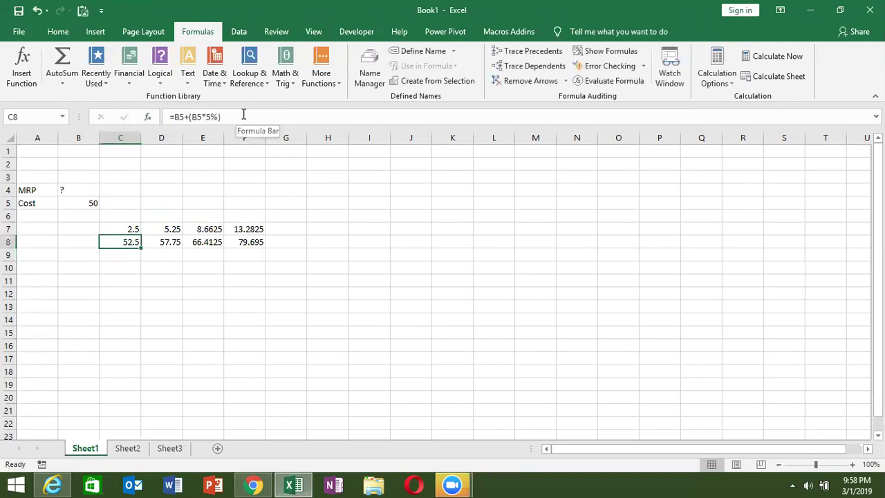
pyautogui.click(176, 117)
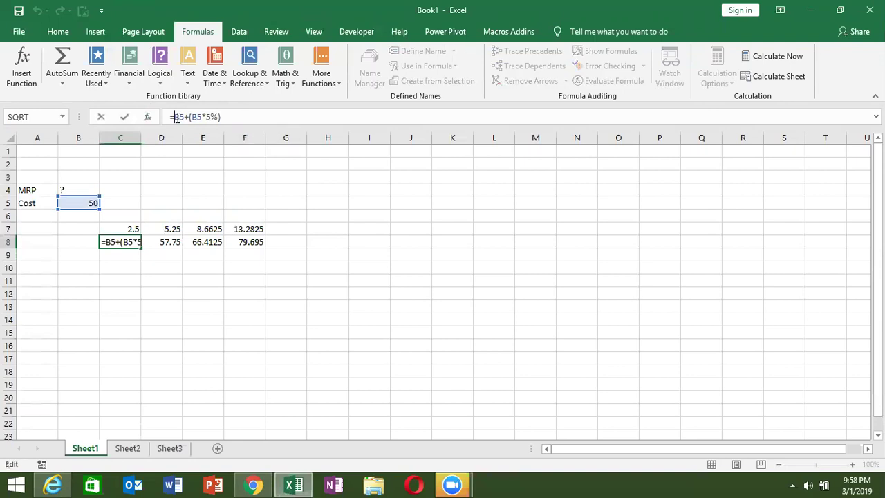
pyautogui.hotkey('shift', 'End')
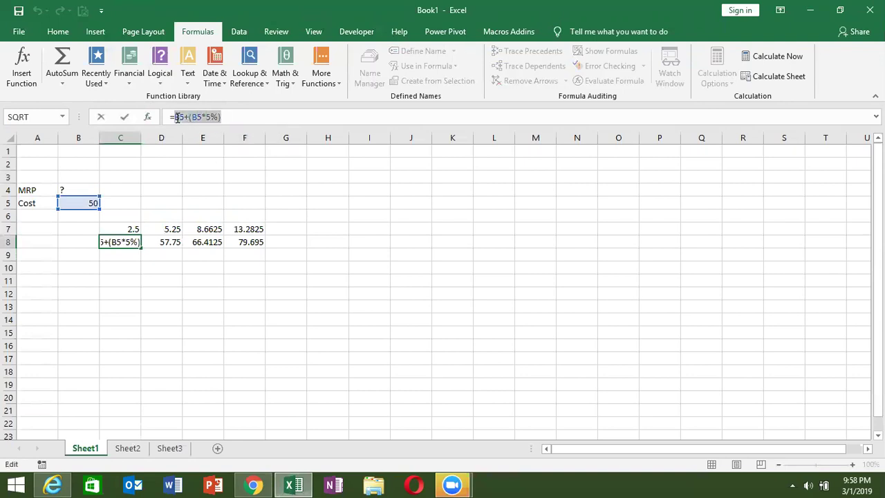
pyautogui.press('Escape')
pyautogui.press('Up')
pyautogui.press('Right')
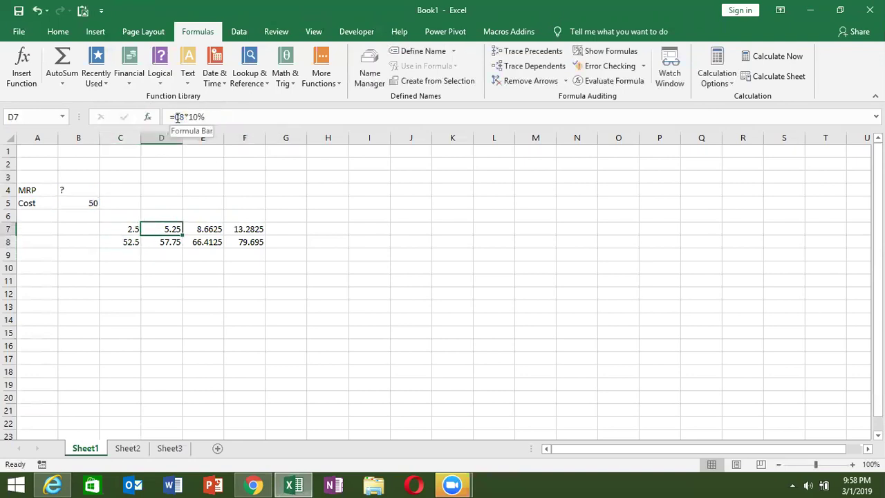
pyautogui.click(177, 116)
pyautogui.doubleClick(176, 117)
pyautogui.write('()')
pyautogui.write('B5+B5*5%')
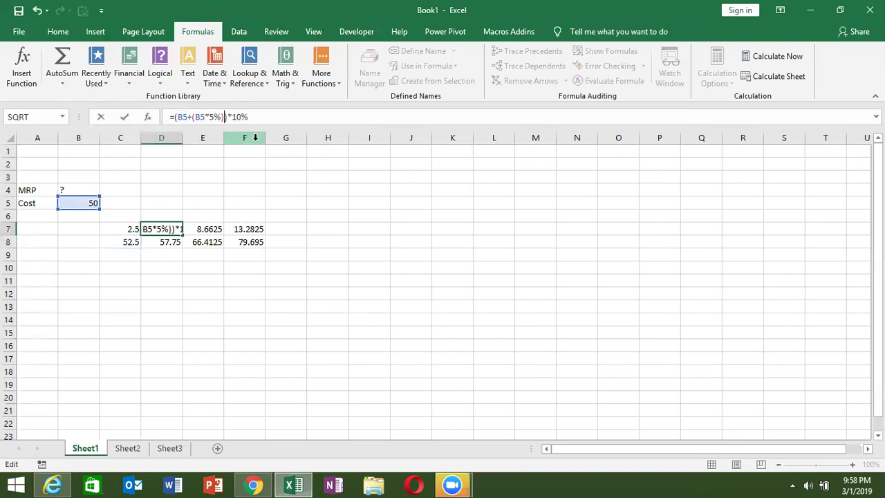
pyautogui.press('Return')
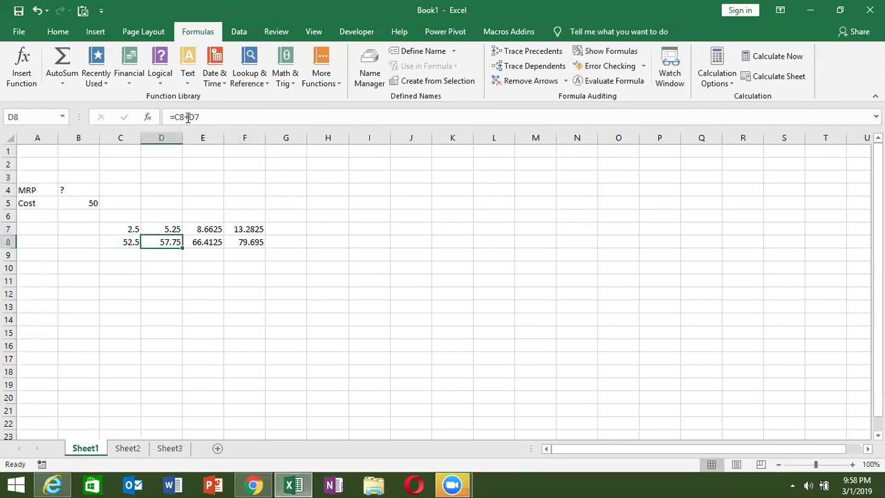
pyautogui.doubleClick(180, 117)
pyautogui.write('()')
pyautogui.write('B5+(B5*5%)')
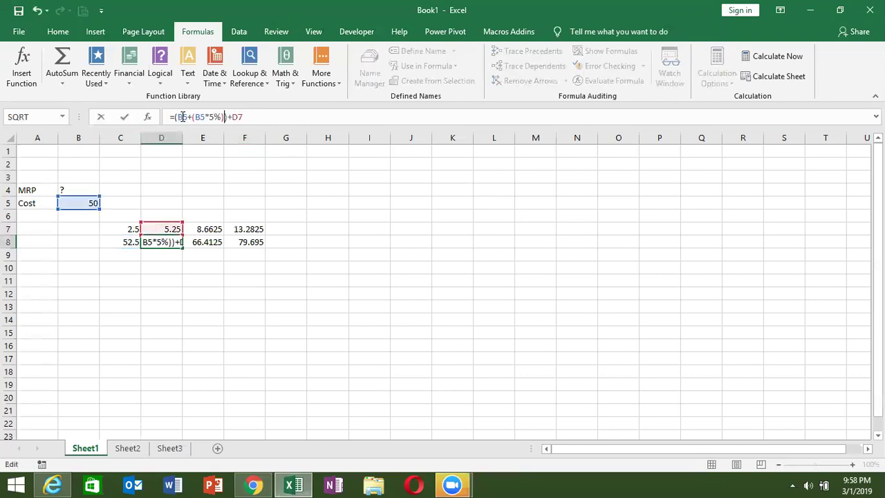
pyautogui.press('Return')
# Substitute D7's full expression for the D7 reference in D8's formula
pyautogui.press('Up')
pyautogui.press('Up')
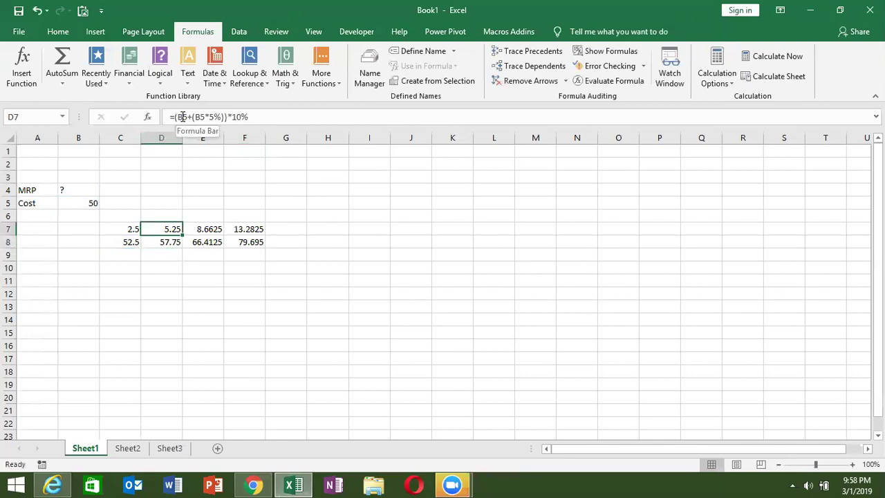
pyautogui.moveTo(176, 116); pyautogui.dragTo(299, 119)
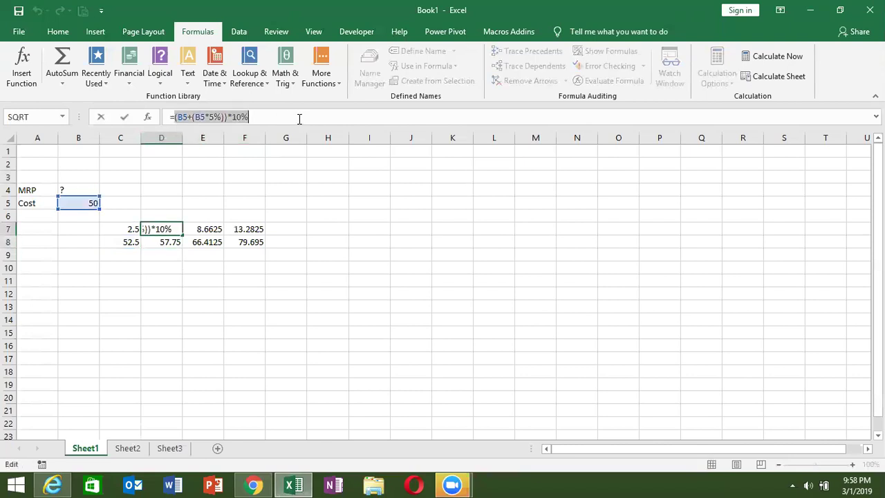
pyautogui.press('Escape')
pyautogui.press('Down')
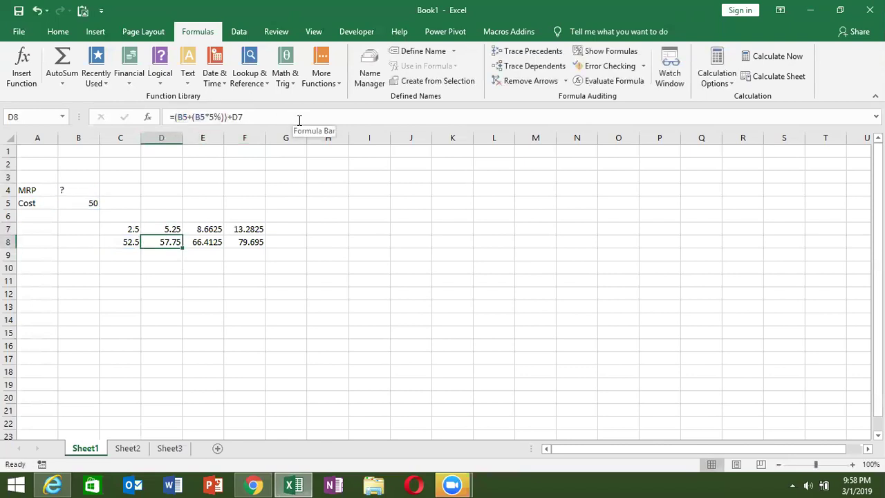
pyautogui.click(247, 117)
pyautogui.press('BackSpace')
pyautogui.press('BackSpace')
pyautogui.write('(')
pyautogui.hotkey('ctrl', 'v')
pyautogui.write(')')
pyautogui.press('Return')
# Replace the D8 reference in E7's formula with D8's full B5-based expression
pyautogui.press('Up')
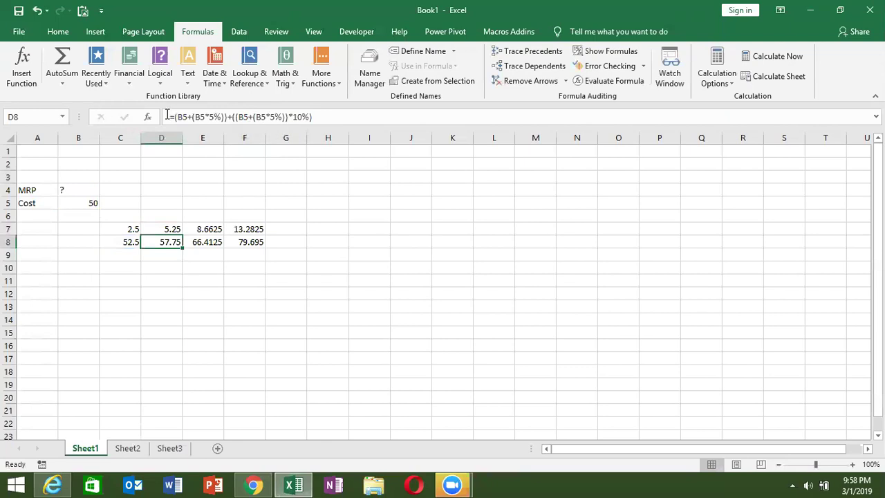
pyautogui.moveTo(174, 115); pyautogui.dragTo(349, 112)
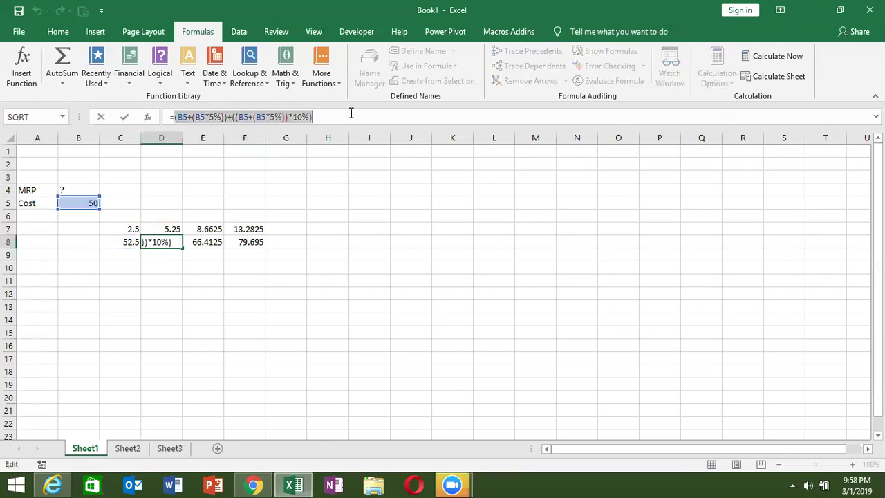
pyautogui.press('Escape')
pyautogui.press('Up')
pyautogui.press('Right')
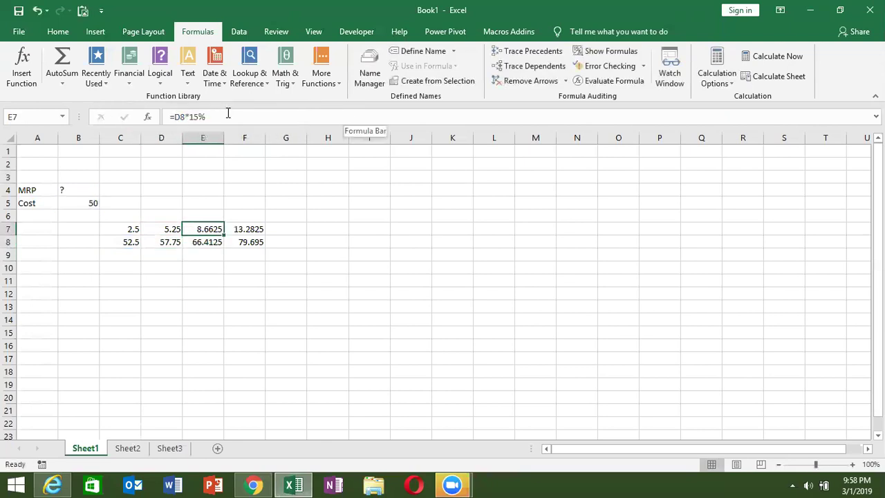
pyautogui.moveTo(174, 116); pyautogui.dragTo(184, 117)
pyautogui.write('()')
pyautogui.hotkey('ctrl', 'v')
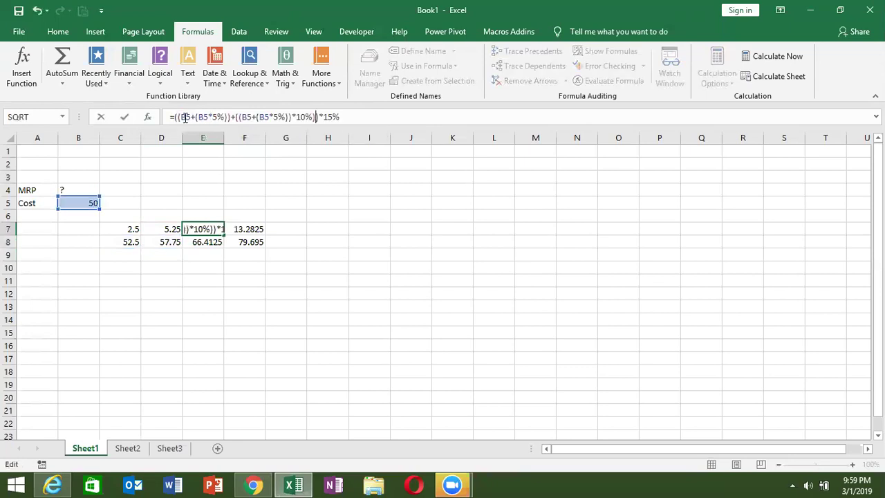
pyautogui.press('Return')
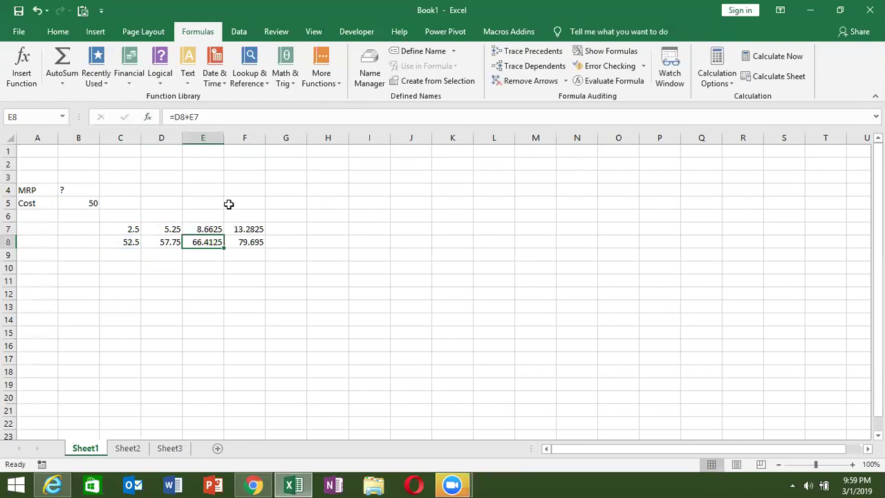
# Replace the D8 reference in E8's formula with the same D8 expression
pyautogui.doubleClick(178, 117)
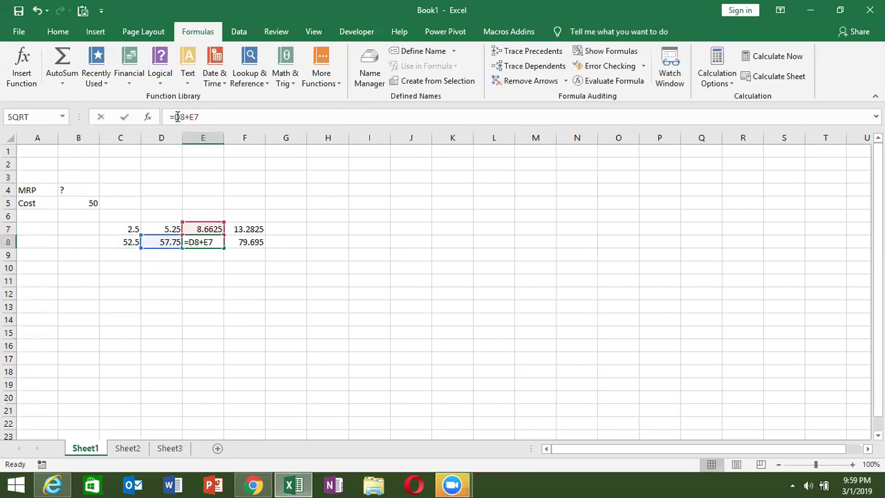
pyautogui.press('Escape')
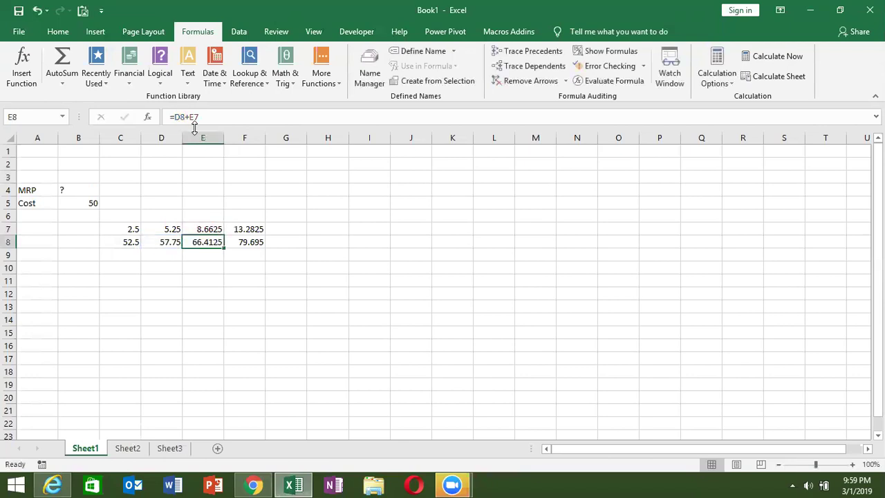
pyautogui.doubleClick(179, 117)
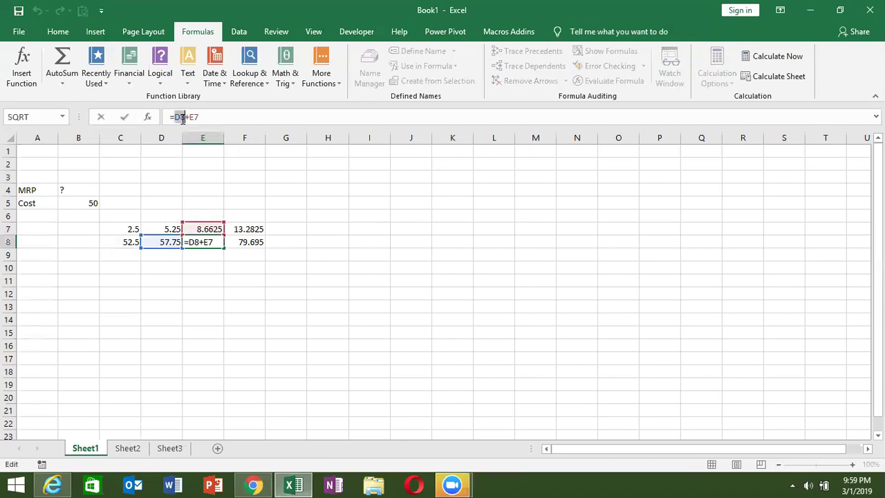
pyautogui.write('()')
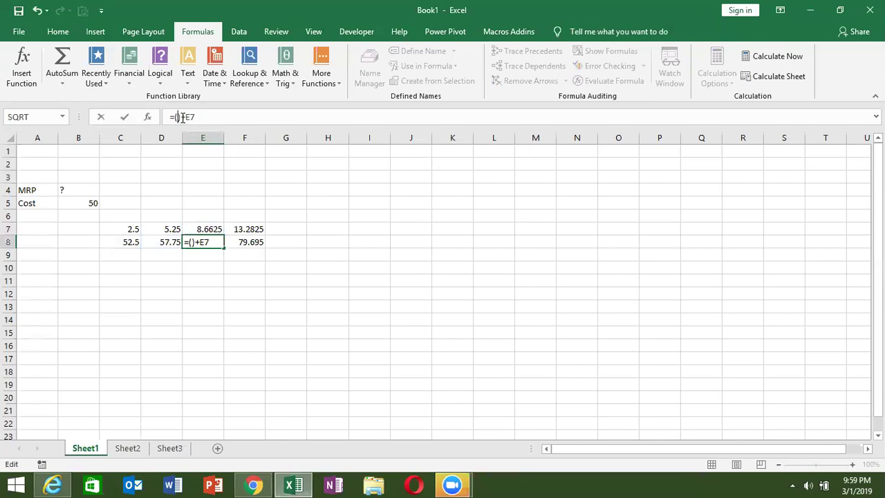
pyautogui.hotkey('ctrl', 'v')
pyautogui.press('Return')
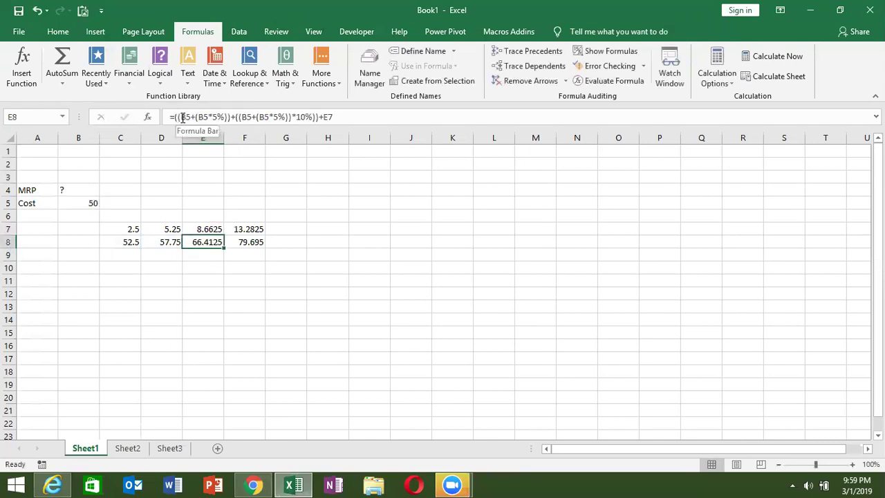
# Nest E7's full expression with the 15% term into E8, still giving 66.4125
pyautogui.press('Up')
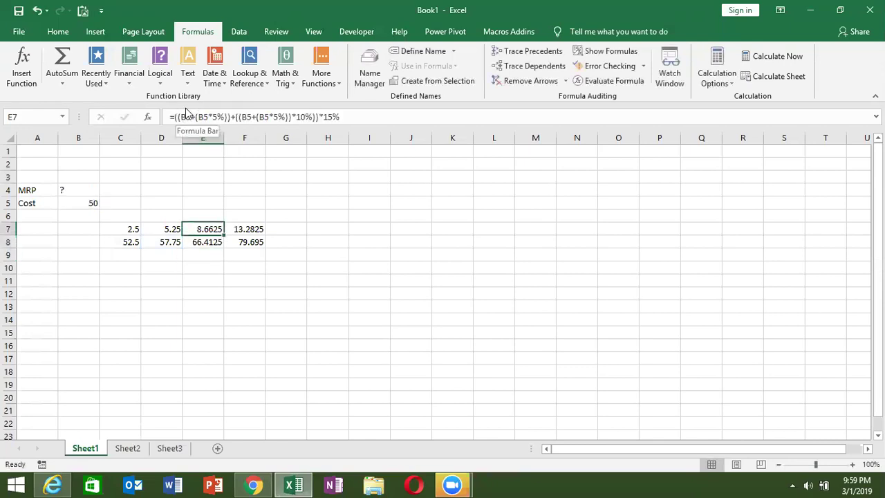
pyautogui.click(197, 117)
pyautogui.click(366, 117)
pyautogui.hotkey('shift', 'Home')
pyautogui.hotkey('ctrl', 'c')
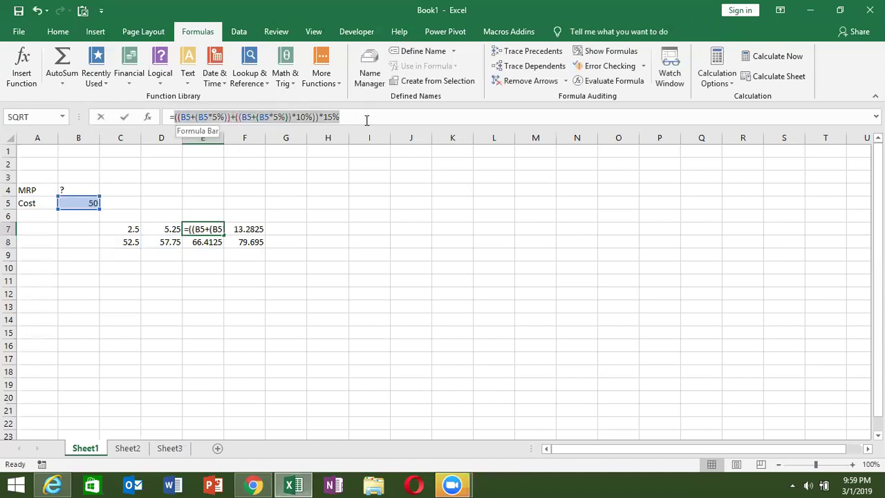
pyautogui.press('Return')
pyautogui.click(365, 117)
pyautogui.write('+E7')
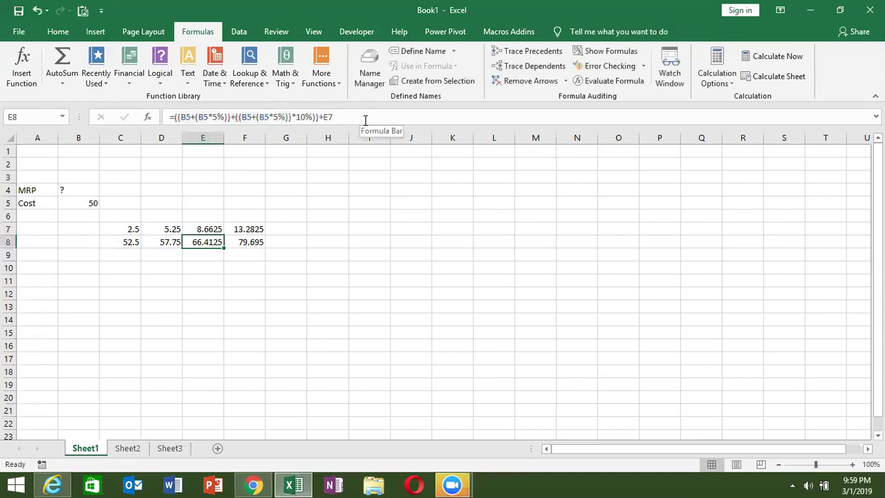
pyautogui.press('BackSpace')
pyautogui.press('BackSpace')
pyautogui.write('(')
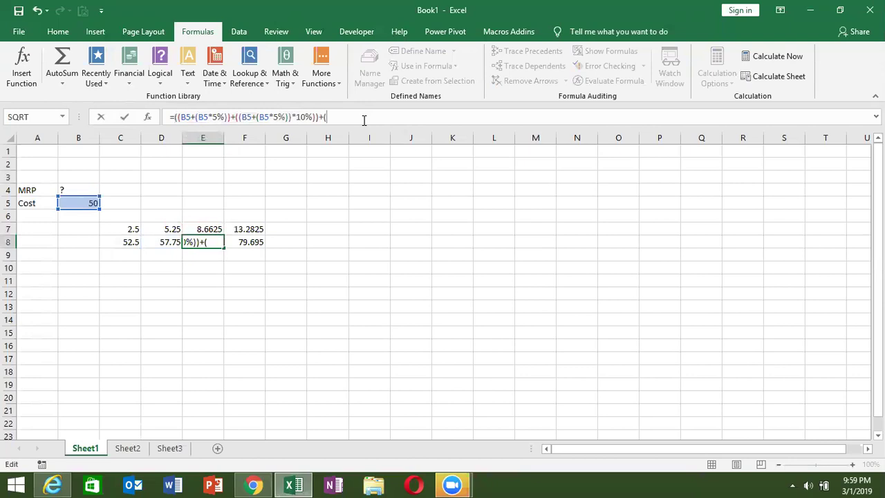
pyautogui.hotkey('ctrl', 'v')
pyautogui.write(')*15%)')
pyautogui.press('Return')
# Copy E8's complete nested formula expression for reuse in F7
pyautogui.press('Up')
pyautogui.moveTo(175, 119); pyautogui.dragTo(574, 137)
pyautogui.hotkey('ctrl', 'c')
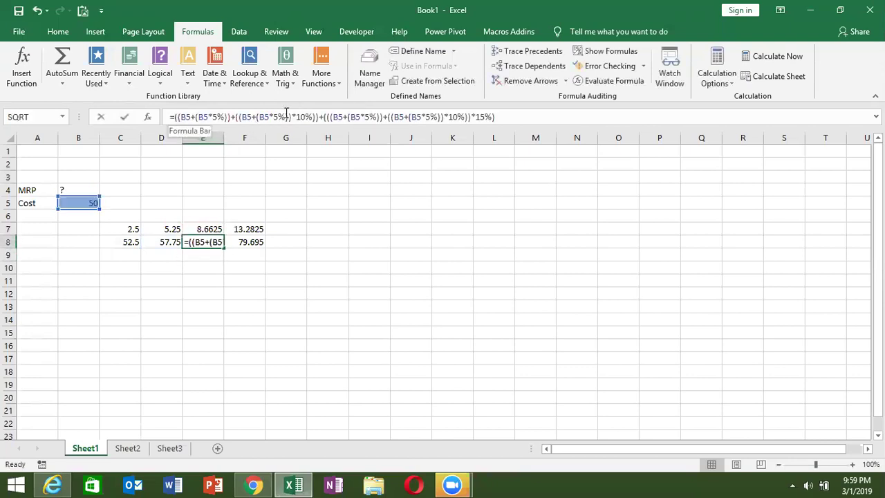
pyautogui.press('Escape')
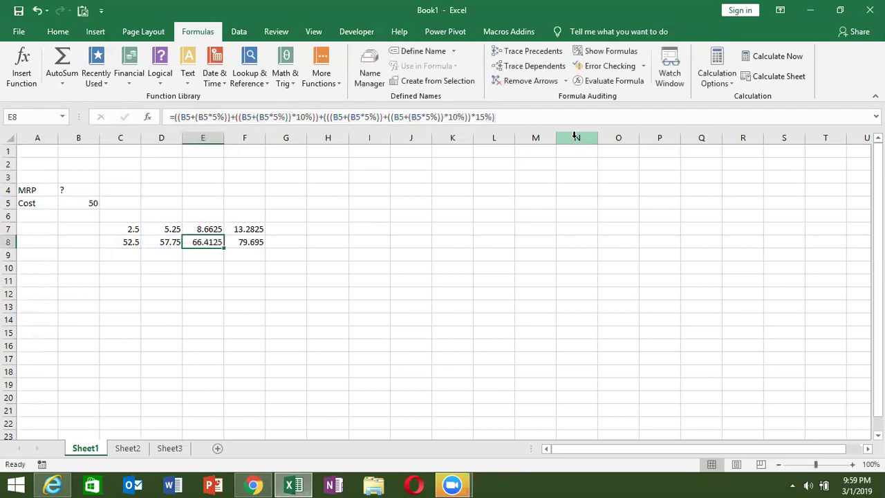
pyautogui.press('Up')
pyautogui.press('Right')
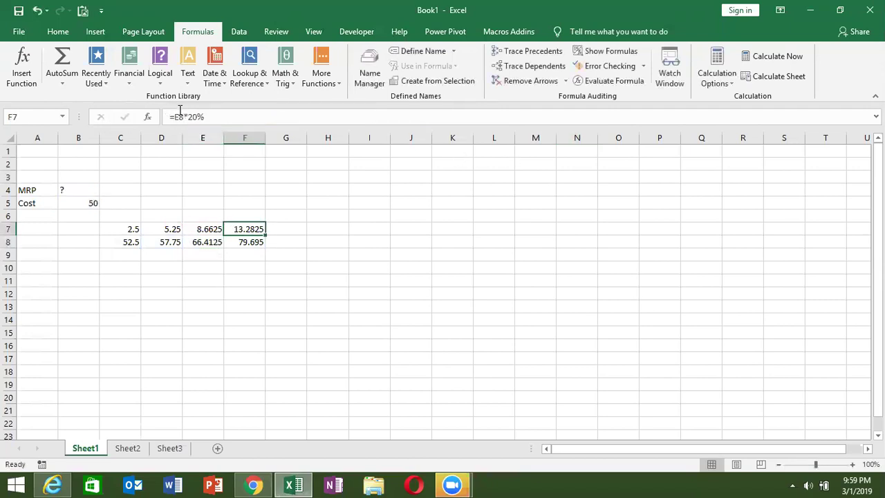
# Replace the E8 references in F7 and F8 with E8's full expression
pyautogui.doubleClick(177, 116)
pyautogui.write('()')
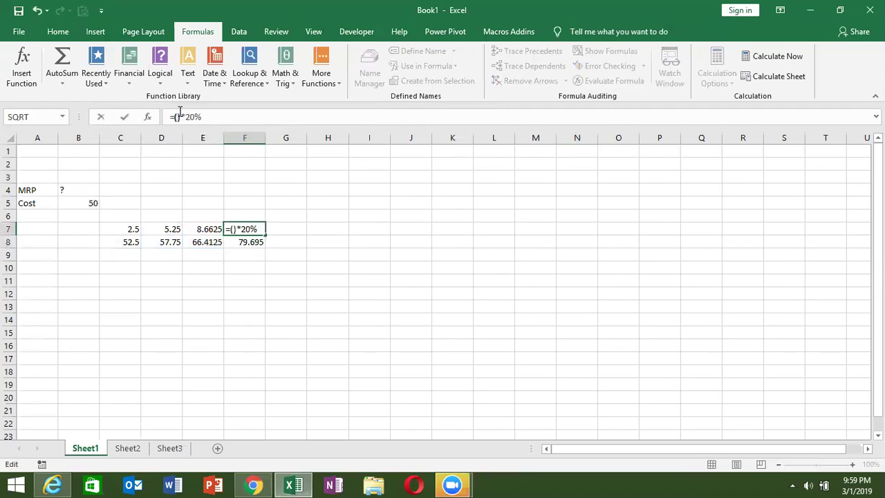
pyautogui.hotkey('ctrl', 'v')
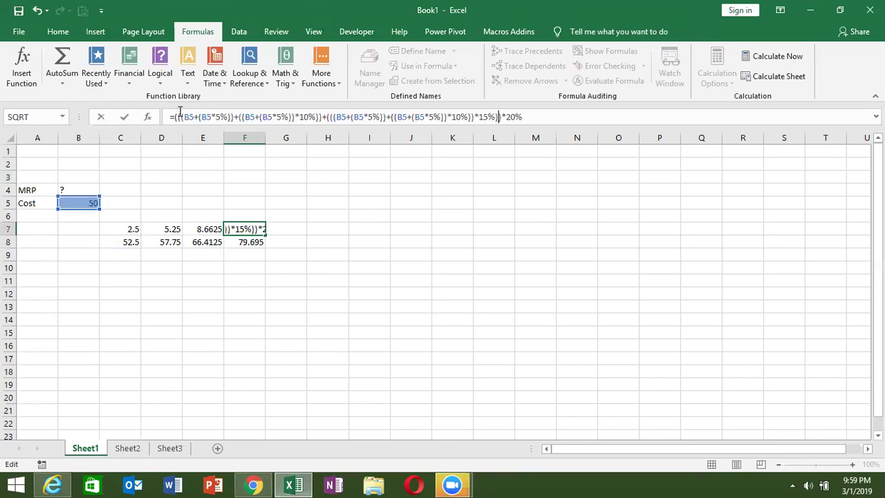
pyautogui.press('Return')
pyautogui.doubleClick(181, 116)
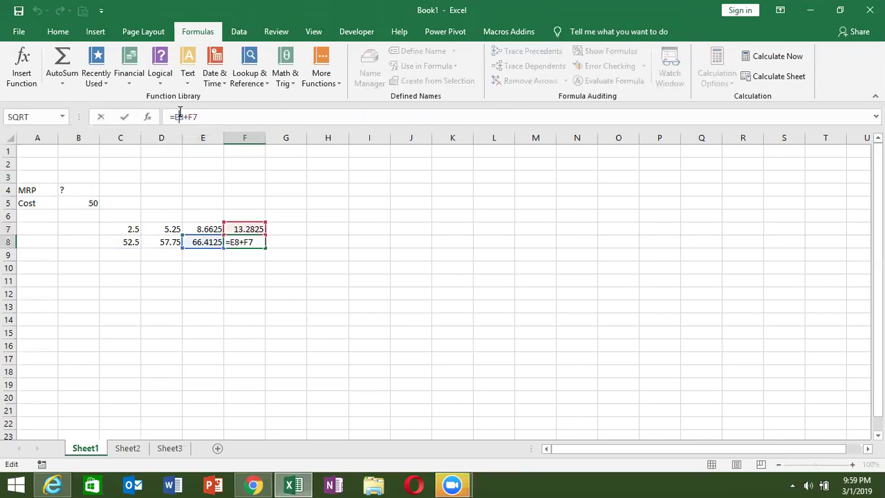
pyautogui.write('()')
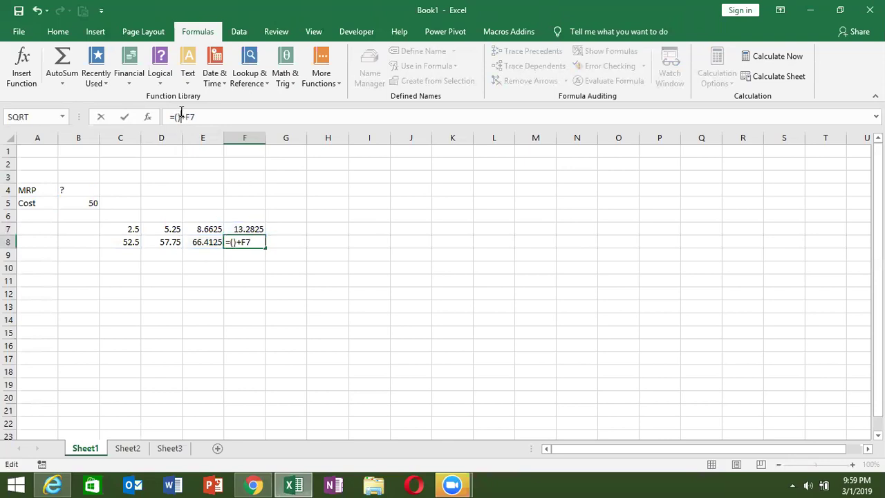
pyautogui.hotkey('ctrl', 'v')
pyautogui.hotkey('ctrl', 'Return')
pyautogui.press('Up')
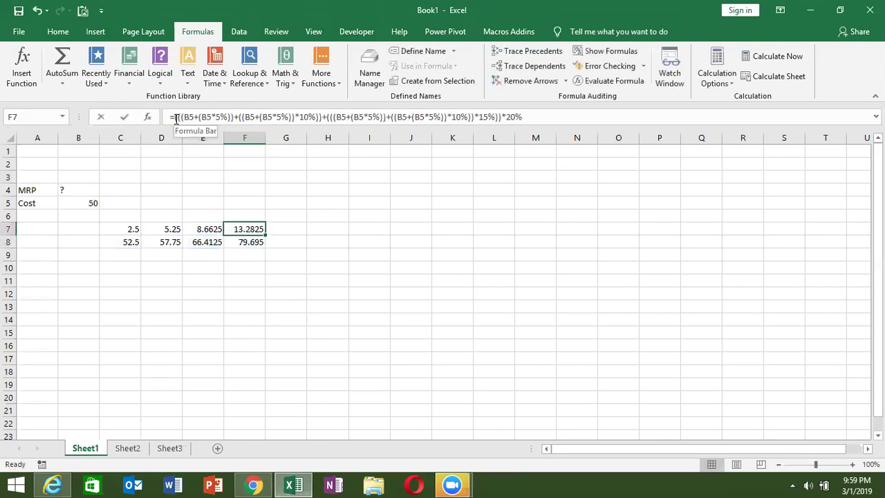
# Nest F7's full formula into F8 so it computes 79.695 directly from B5
pyautogui.click(173, 117)
pyautogui.moveTo(173, 117); pyautogui.dragTo(533, 113)
pyautogui.hotkey('ctrl', 'c')
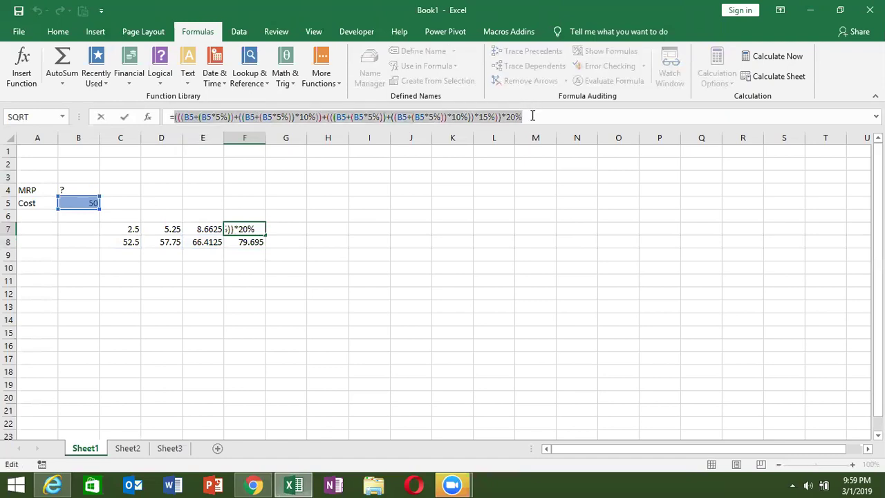
pyautogui.press('Return')
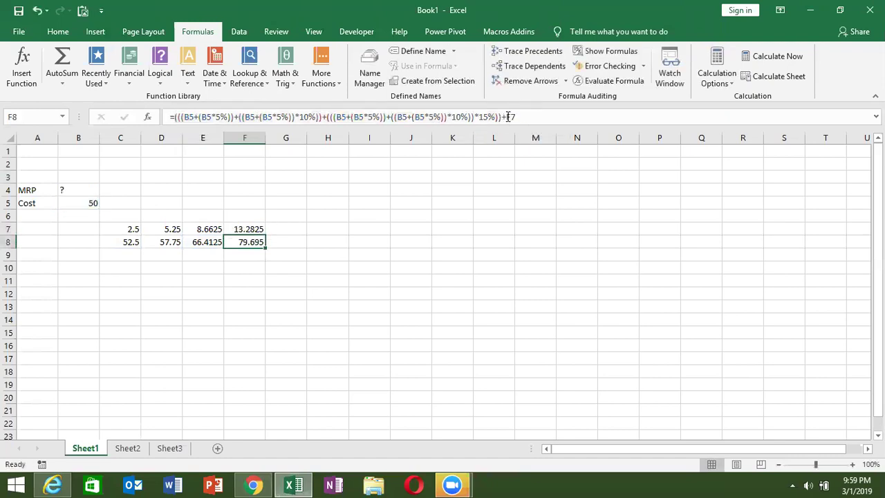
pyautogui.click(510, 117)
pyautogui.press('BackSpace')
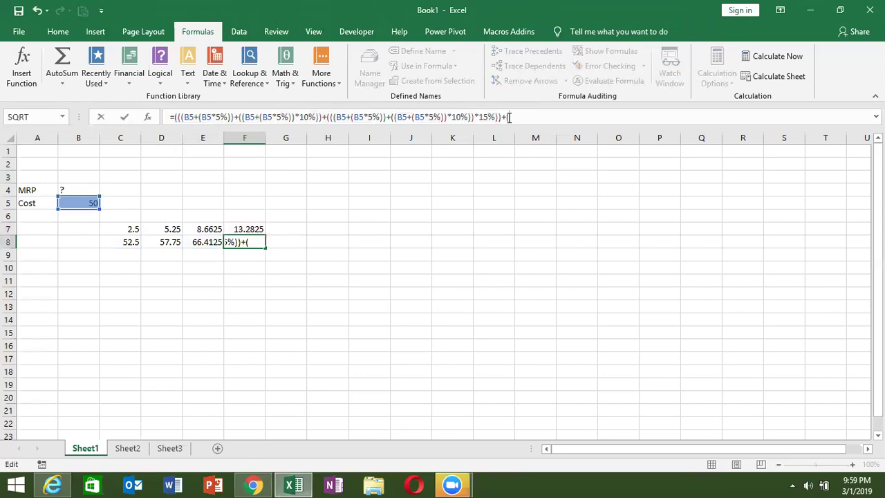
pyautogui.hotkey('ctrl', 'v')
pyautogui.write(')')
pyautogui.hotkey('ctrl', 'Return')
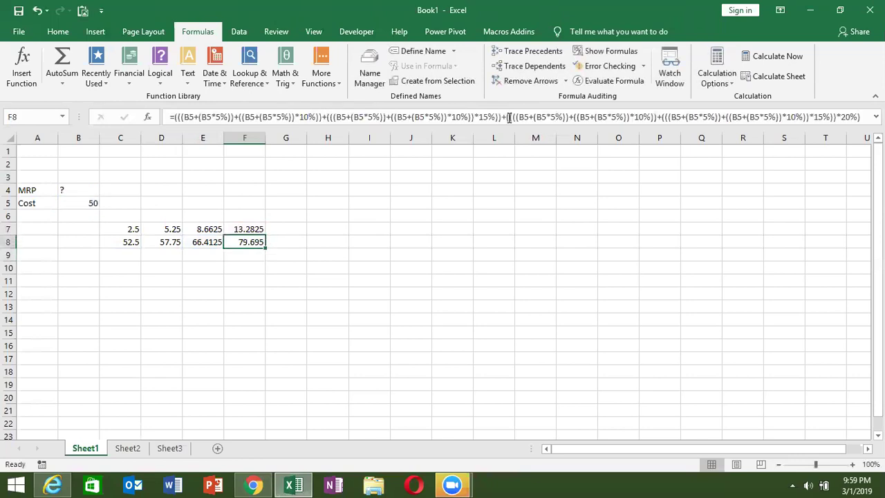
# Copy F8's finished formula and move to cell B4
pyautogui.hotkey('ctrl', 'c')
pyautogui.press('Left')
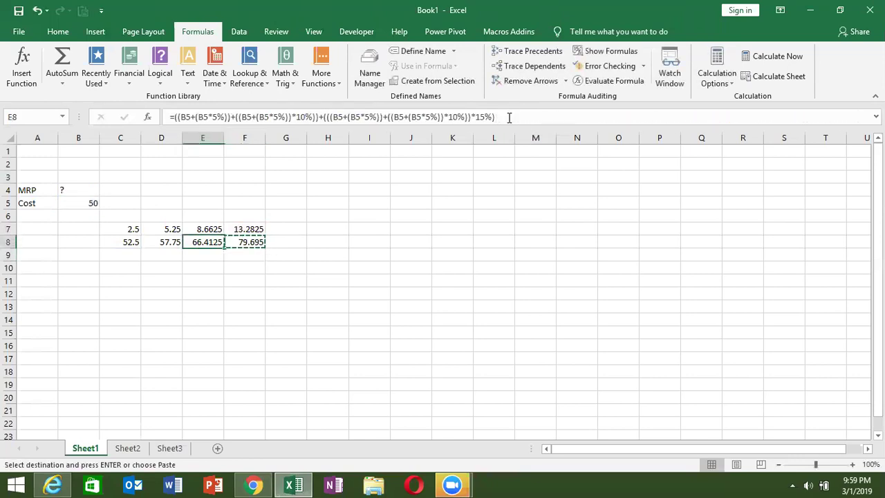
pyautogui.press('Left')
pyautogui.press('Up')
pyautogui.press('Up')
pyautogui.press('Up')
pyautogui.press('Up')
pyautogui.press('Left')
pyautogui.press('Left')
# Paste the nested MRP formula into B4 and verify it shows 79.695
pyautogui.press('Return')
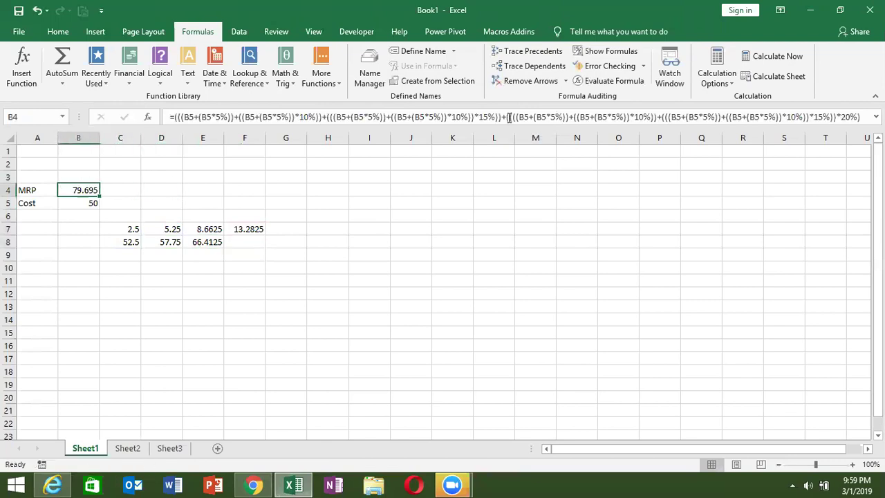
pyautogui.doubleClick(84, 190)
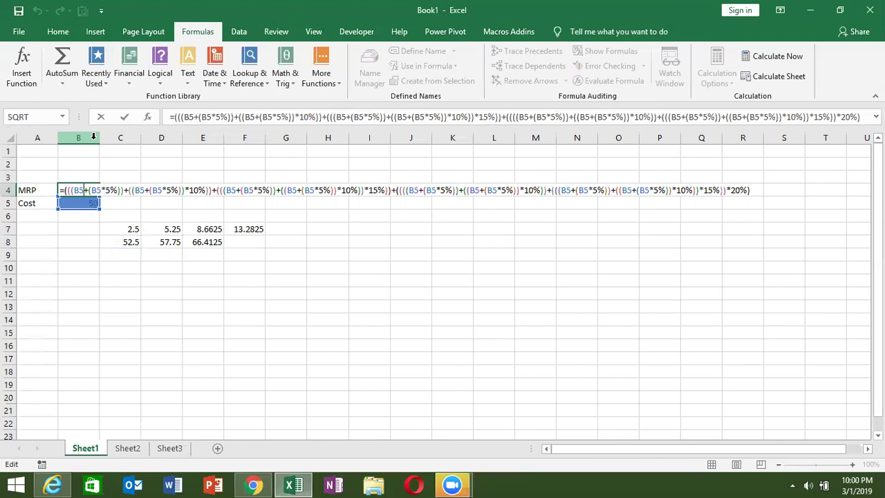
pyautogui.hotkey('shift', 'Return')
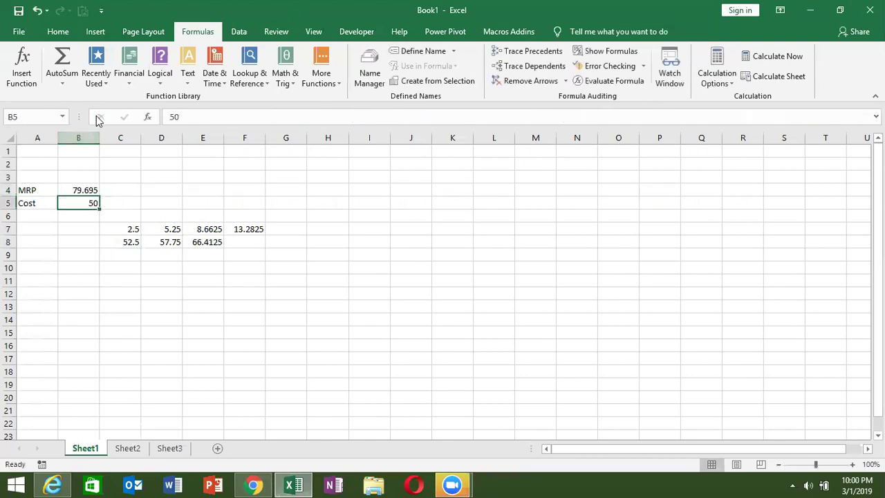
pyautogui.press('Up')
pyautogui.press('Right')
pyautogui.press('Up')
pyautogui.press('Right')
pyautogui.press('Left')
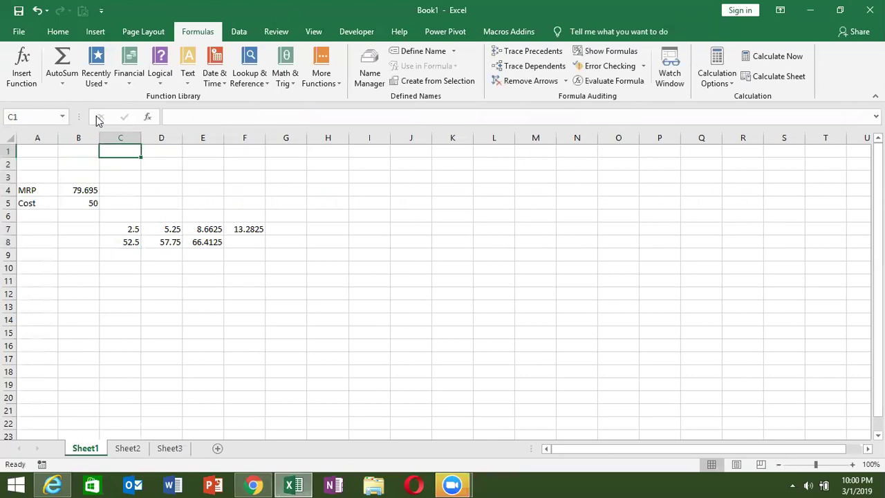
# Enter Cost in C1 (fixing the 'Cose' typo), MRP in D1, and 50 in C2
pyautogui.write('Cose')
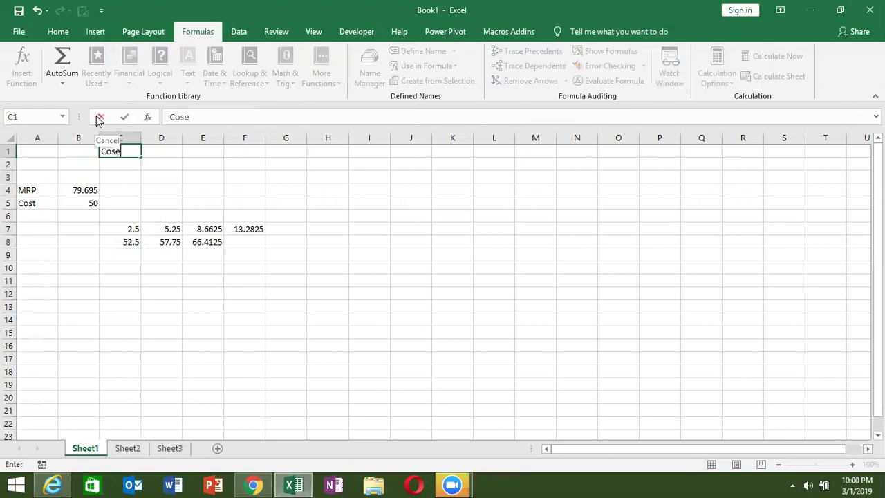
pyautogui.press('Right')
pyautogui.press('Left')
pyautogui.click(209, 116)
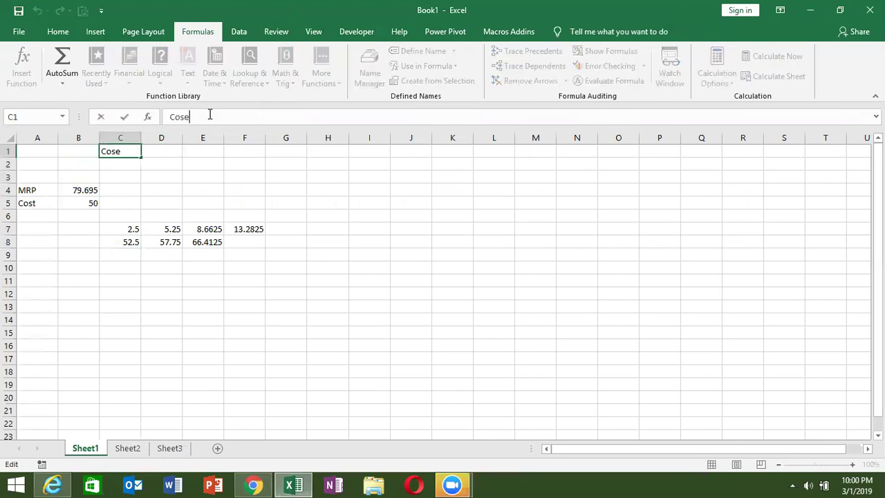
pyautogui.press('BackSpace')
pyautogui.write('ty')
pyautogui.press('BackSpace')
pyautogui.press('Tab')
pyautogui.write('MRP')
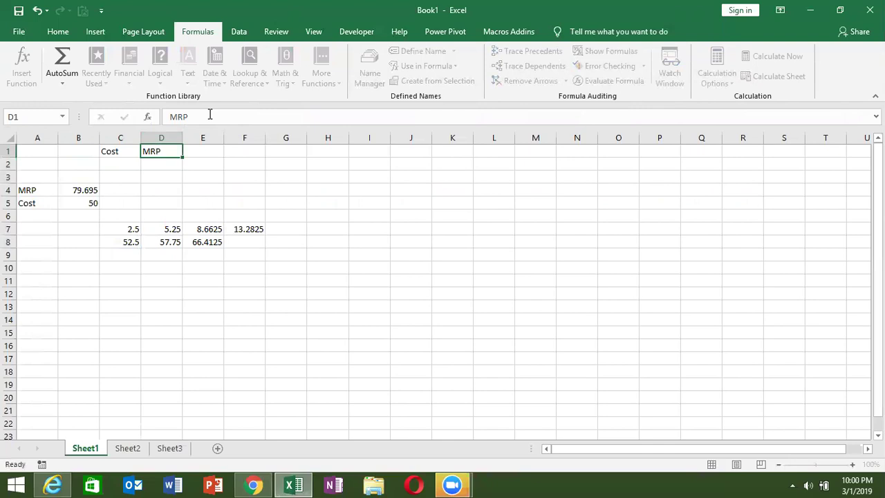
pyautogui.press('Return')
pyautogui.write('50')
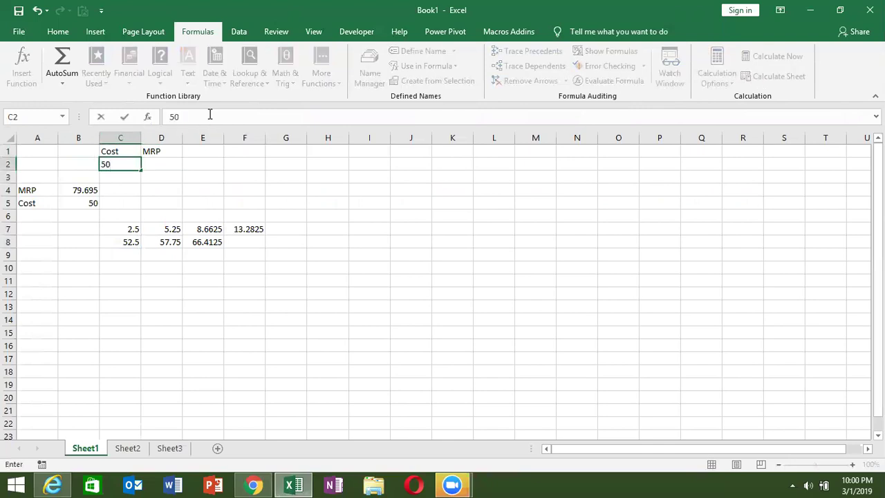
pyautogui.press('Tab')
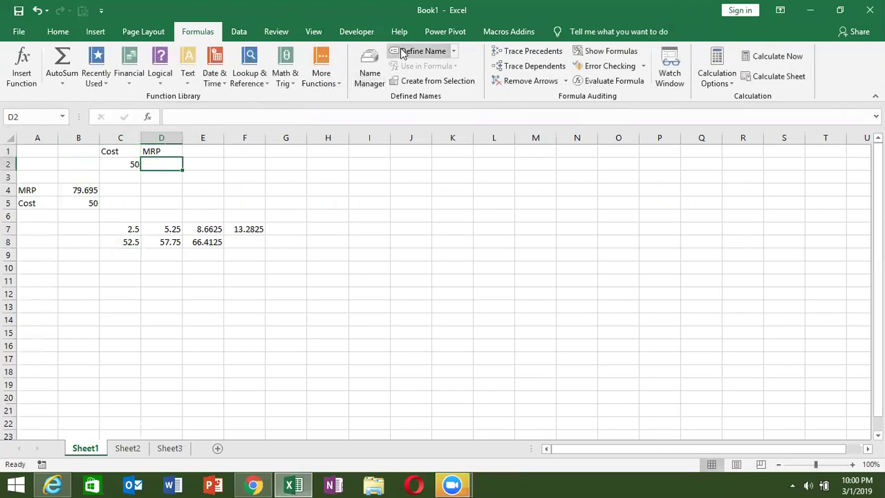
# Define the workbook name MRP referring to =(C2*5%)+C2
pyautogui.click(400, 47)
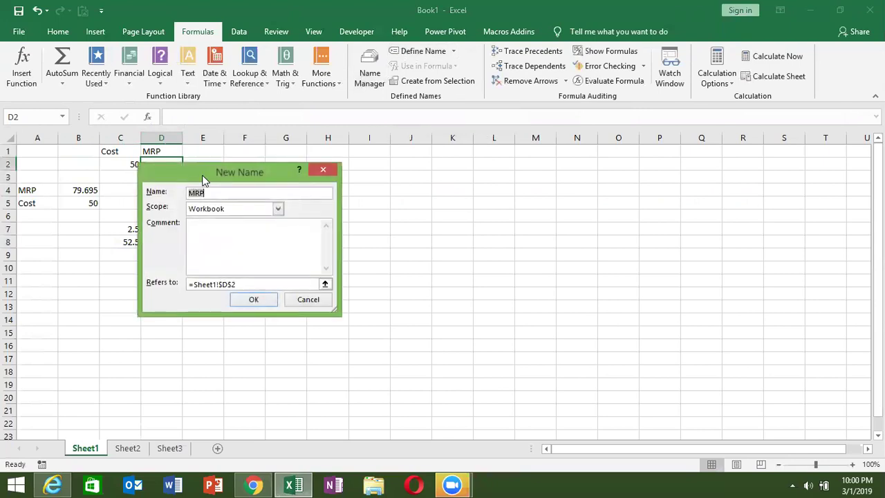
pyautogui.moveTo(204, 178); pyautogui.dragTo(317, 172)
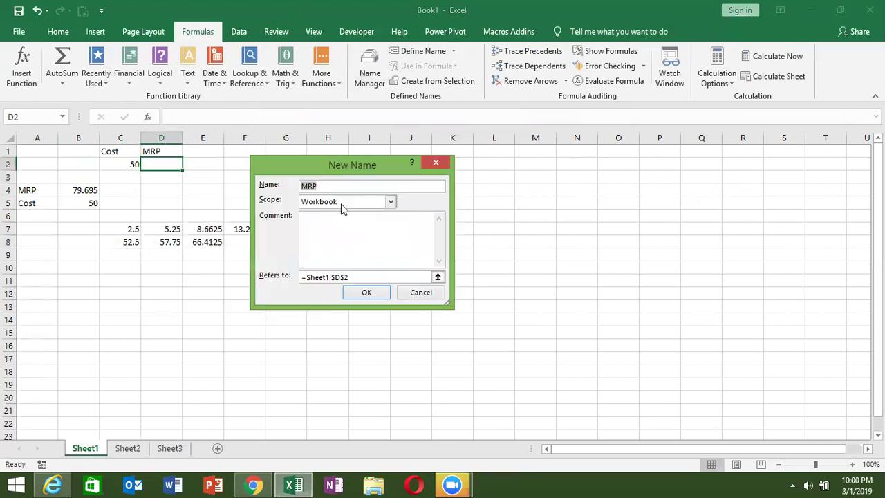
pyautogui.click(372, 276)
pyautogui.press('BackSpace')
pyautogui.press('BackSpace')
pyautogui.press('BackSpace')
pyautogui.press('BackSpace')
pyautogui.press('BackSpace')
pyautogui.write('=')
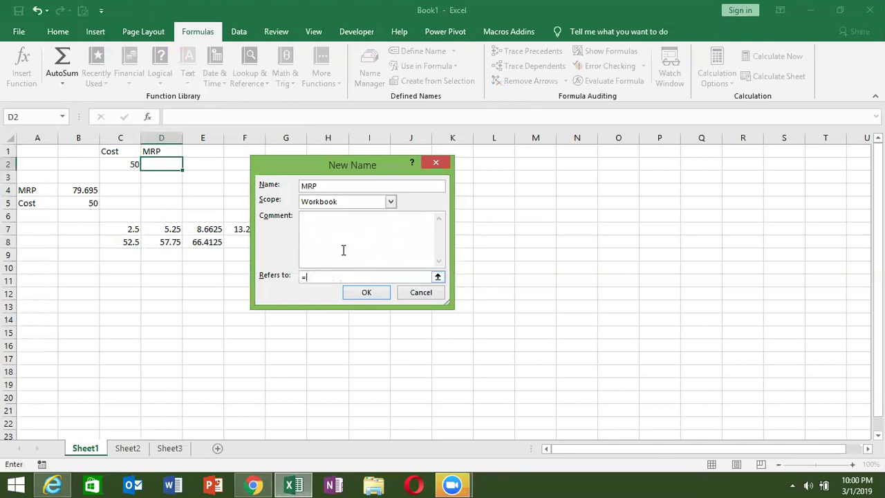
pyautogui.write('c2')
pyautogui.write('5')
pyautogui.write('%')
pyautogui.write('-')
pyautogui.write('2')
pyautogui.click(307, 277)
pyautogui.write('(')
pyautogui.click(330, 277)
pyautogui.write(')')
pyautogui.click(353, 291)
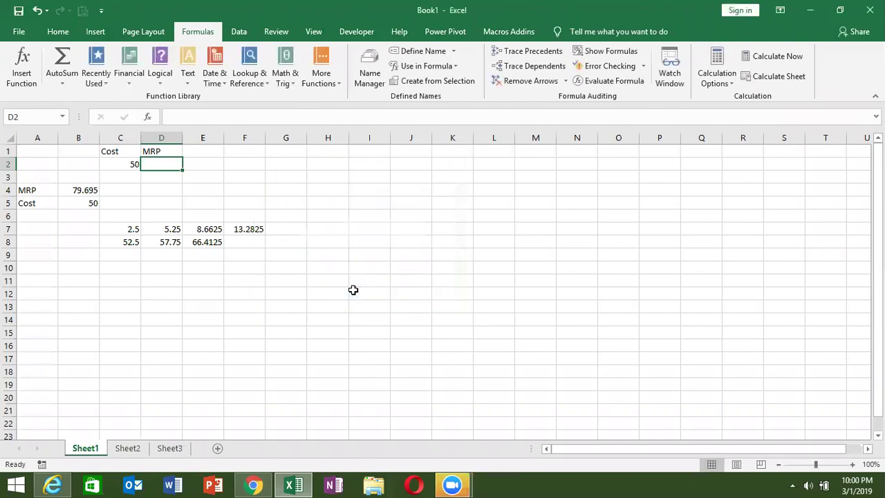
# Rename the MRP name to M_C in Name Manager and start a new name D_C
pyautogui.click(408, 51)
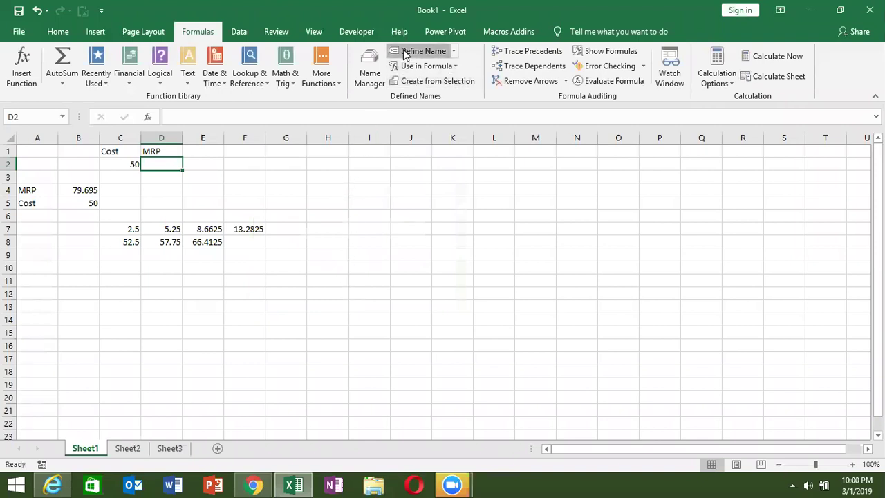
pyautogui.press('Escape')
pyautogui.click(368, 61)
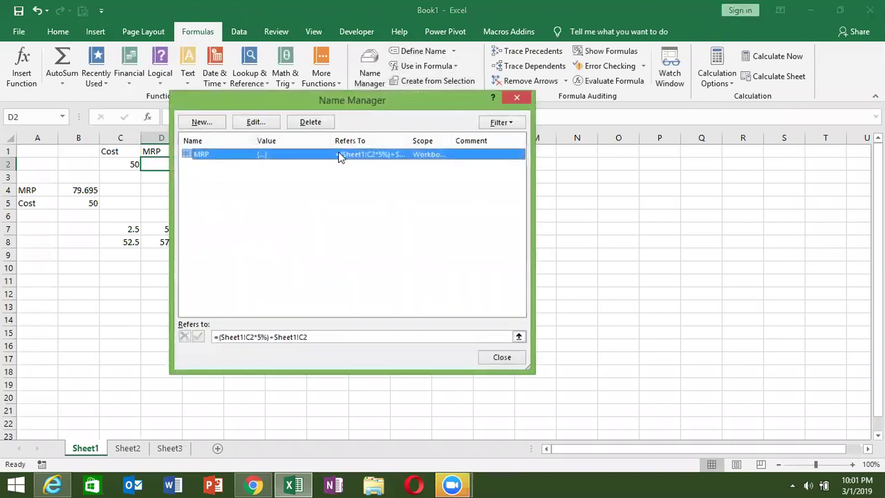
pyautogui.click(202, 124)
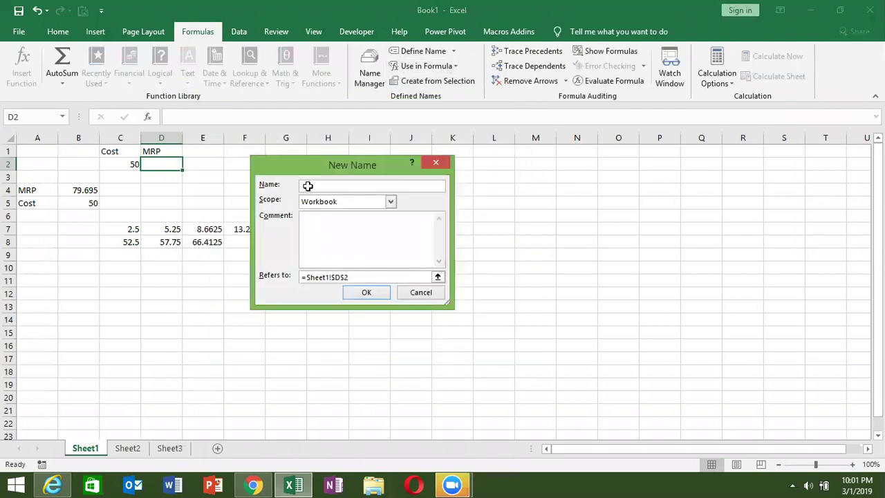
pyautogui.press('Escape')
pyautogui.click(250, 122)
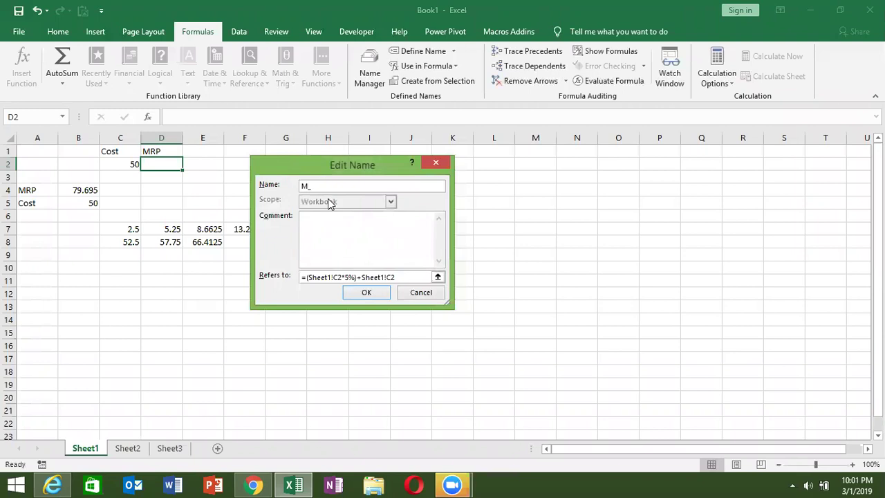
pyautogui.click(367, 292)
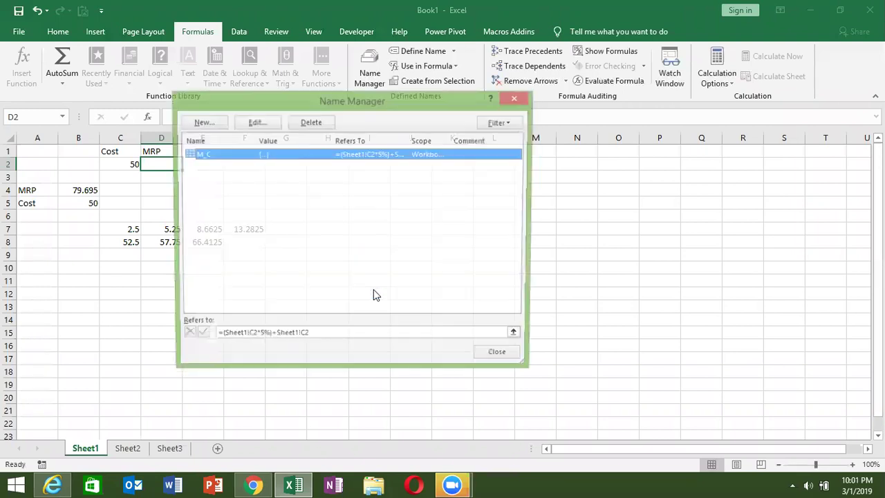
pyautogui.click(203, 123)
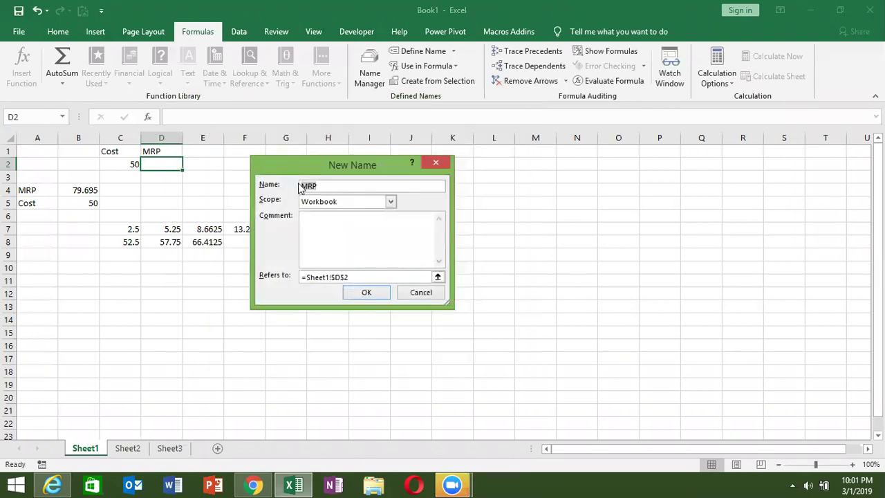
pyautogui.write('D_C')
# Set the D_C name to refer to =(M_C*10%)+M_C
pyautogui.click(295, 273)
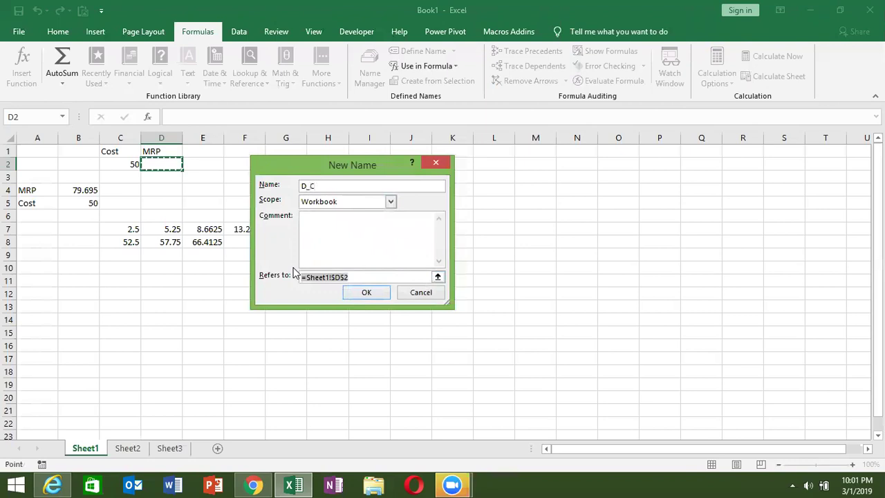
pyautogui.write('=m')
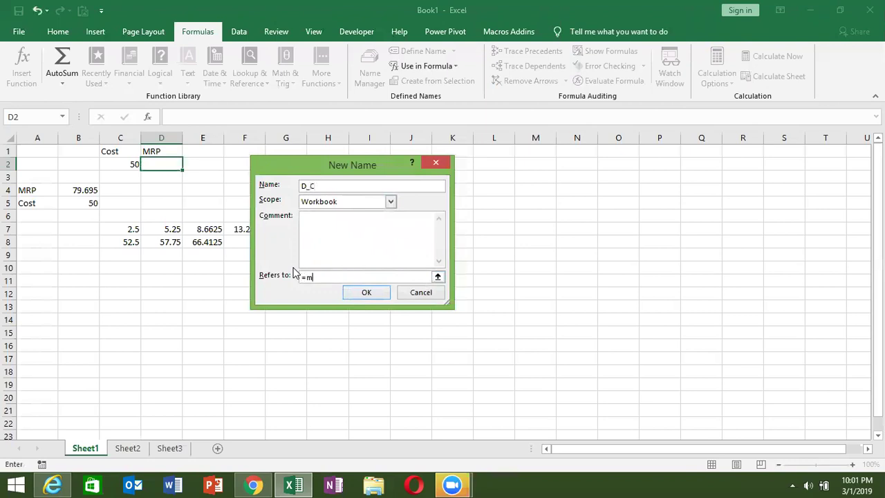
pyautogui.write('-c')
pyautogui.press('BackSpace')
pyautogui.press('BackSpace')
pyautogui.write('c*10%+')
pyautogui.write('m_')
pyautogui.write('C')
pyautogui.press('Left')
pyautogui.press('Left')
pyautogui.press('Left')
pyautogui.press('Left')
pyautogui.press('Left')
pyautogui.press('Left')
pyautogui.press('Left')
pyautogui.write('(')
pyautogui.click(338, 277)
pyautogui.write(')')
pyautogui.click(353, 295)
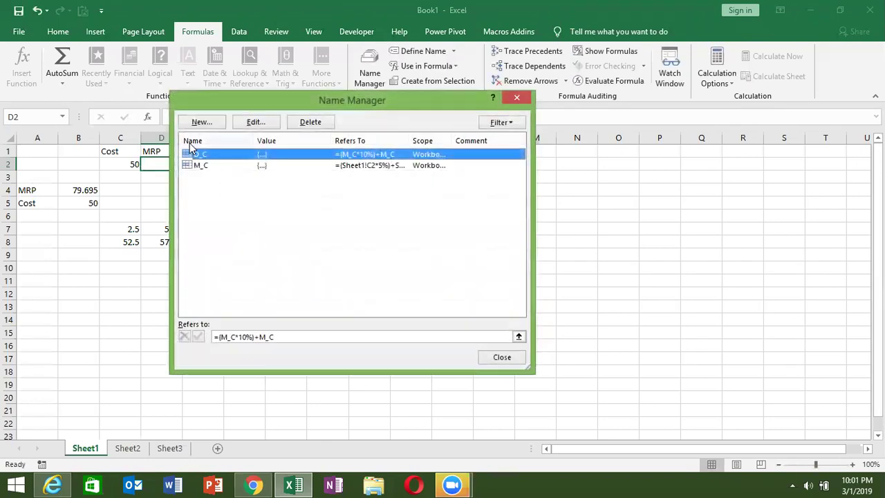
pyautogui.click(200, 122)
# Define the name h_c as =(D_C*15%)+D_C and confirm it
pyautogui.write('h')
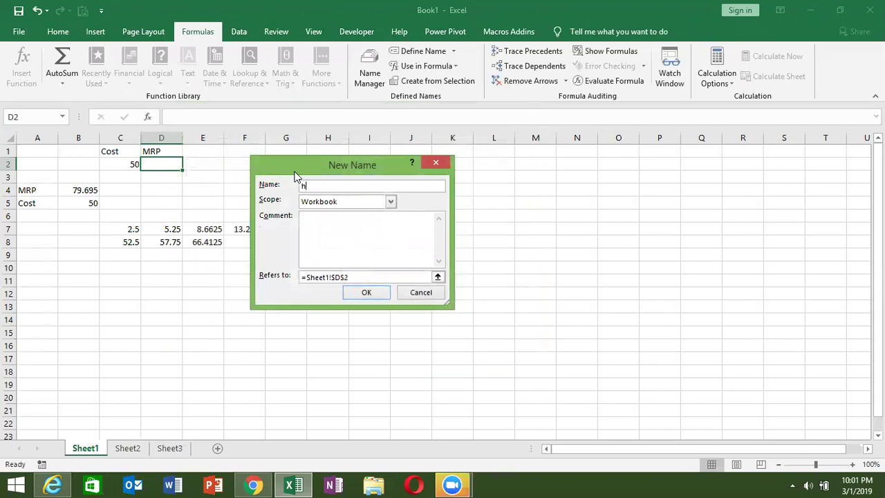
pyautogui.write('_c')
pyautogui.click(354, 276)
pyautogui.write('=')
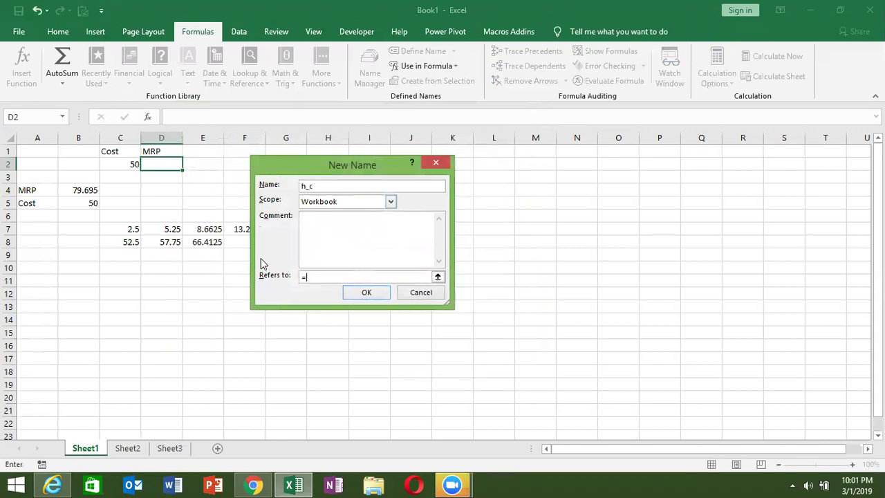
pyautogui.write('d_c*15%')
pyautogui.write('+D_c')
pyautogui.click(304, 277)
pyautogui.write('(')
pyautogui.click(337, 277)
pyautogui.write(')')
pyautogui.click(358, 293)
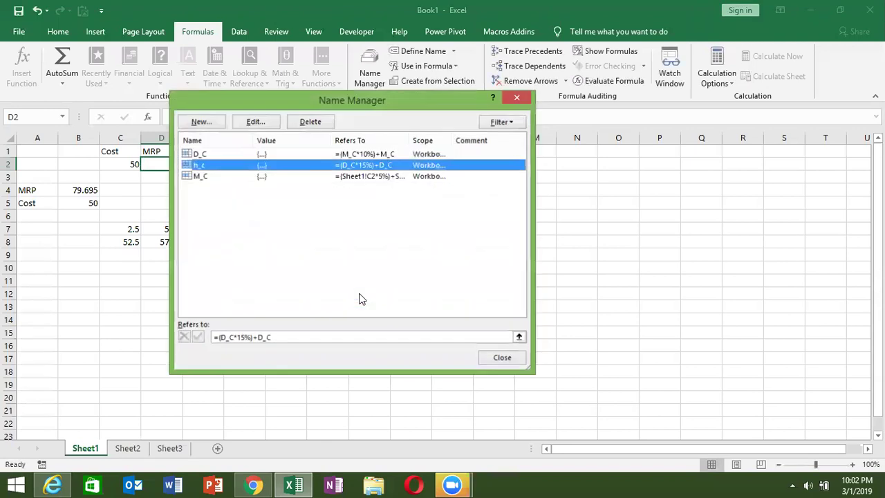
# Start another new name, then back out to the defined names list
pyautogui.click(202, 122)
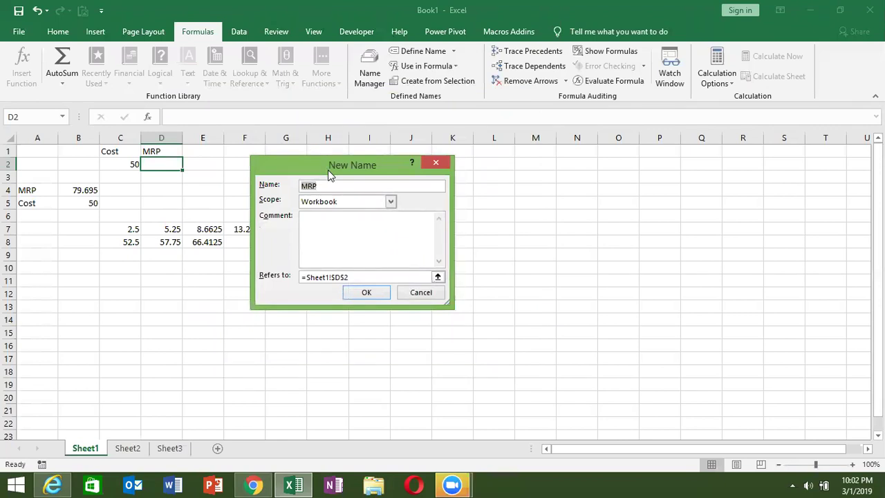
pyautogui.moveTo(329, 173); pyautogui.dragTo(360, 177)
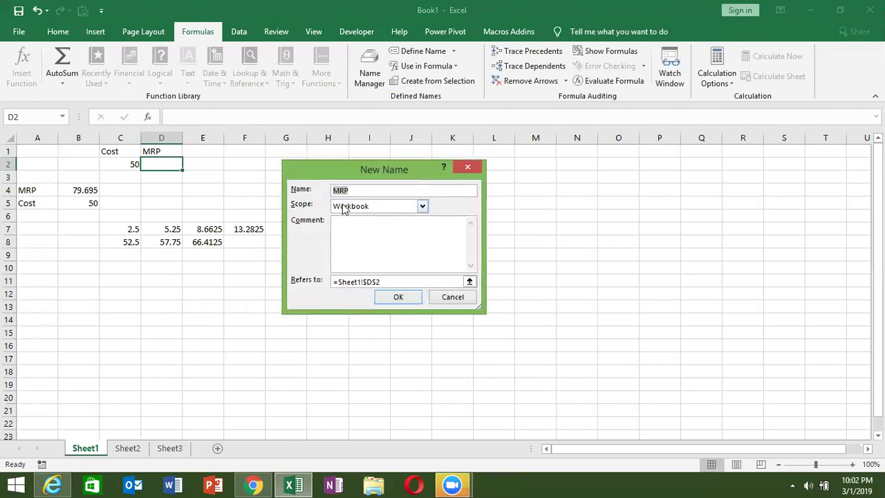
pyautogui.press('Return')
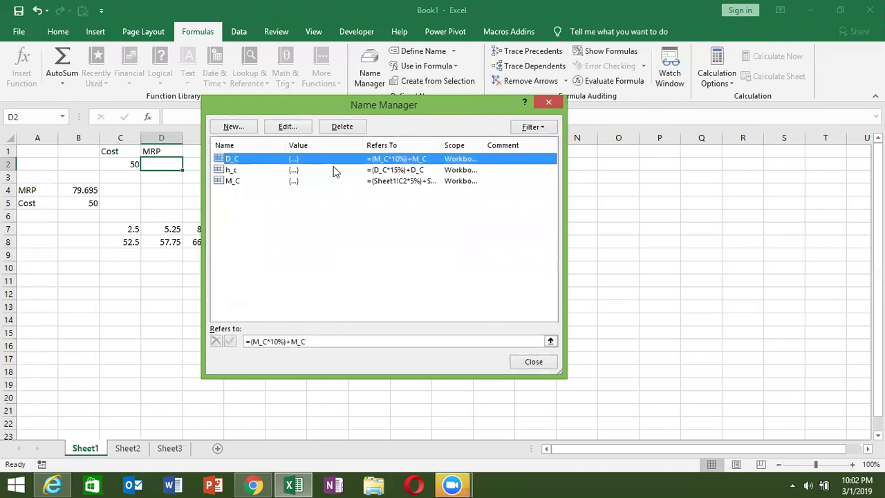
# Step through D_C, h_c and M_C to review their chained percentage formulas
pyautogui.press('Down')
pyautogui.press('Down')
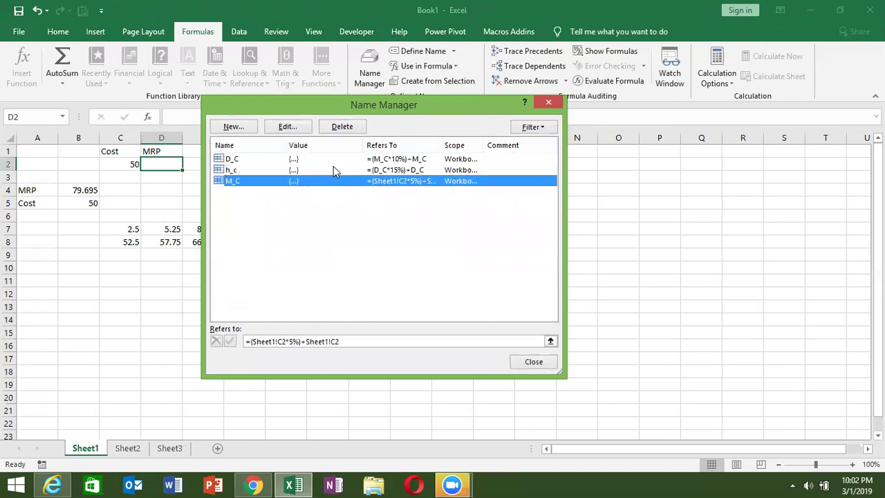
pyautogui.press('Up')
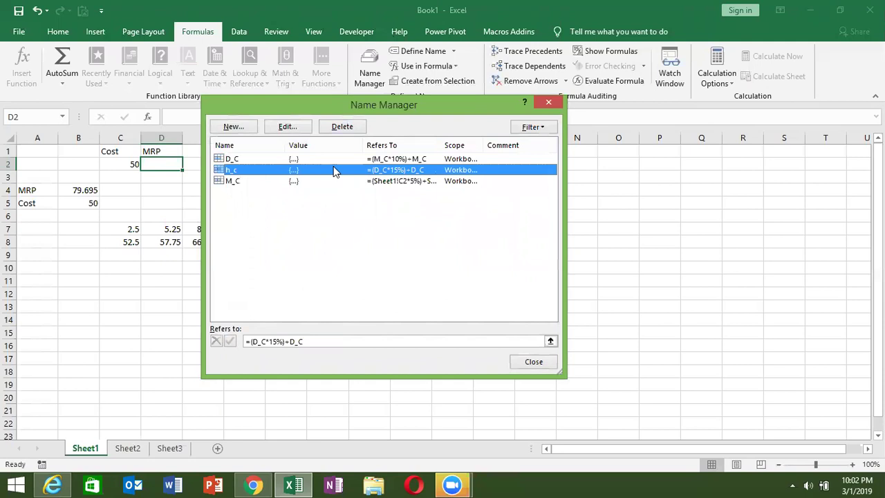
pyautogui.press('Down')
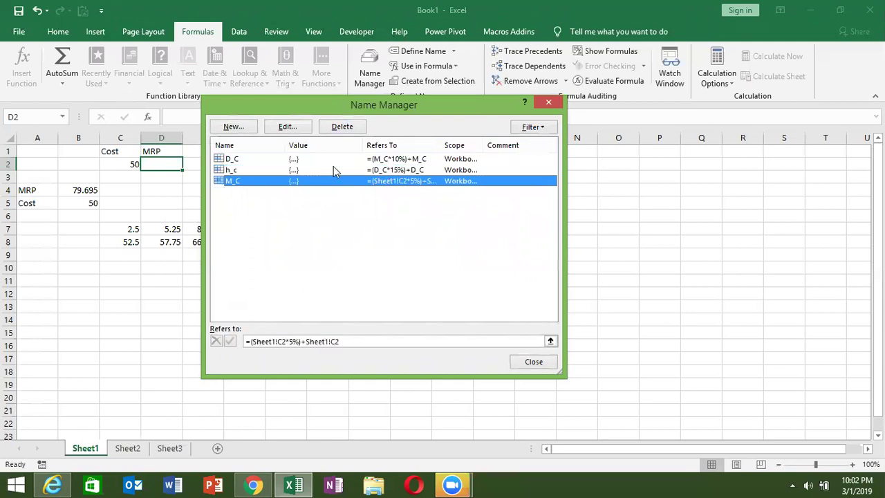
pyautogui.press('Up')
pyautogui.press('Up')
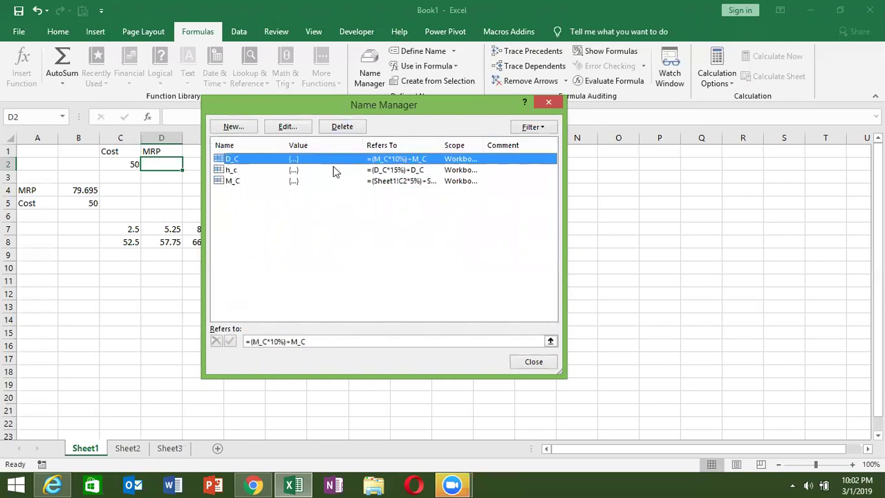
pyautogui.press('Down')
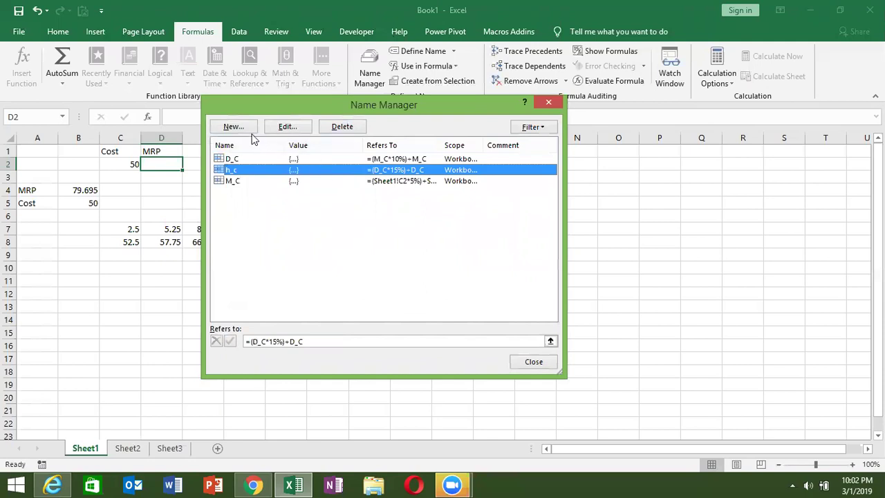
# Create a new name MRP with the definition =h_c*20%+h_C
pyautogui.click(233, 128)
pyautogui.write('MRP')
pyautogui.press('Tab')
pyautogui.press('Tab')
pyautogui.press('Tab')
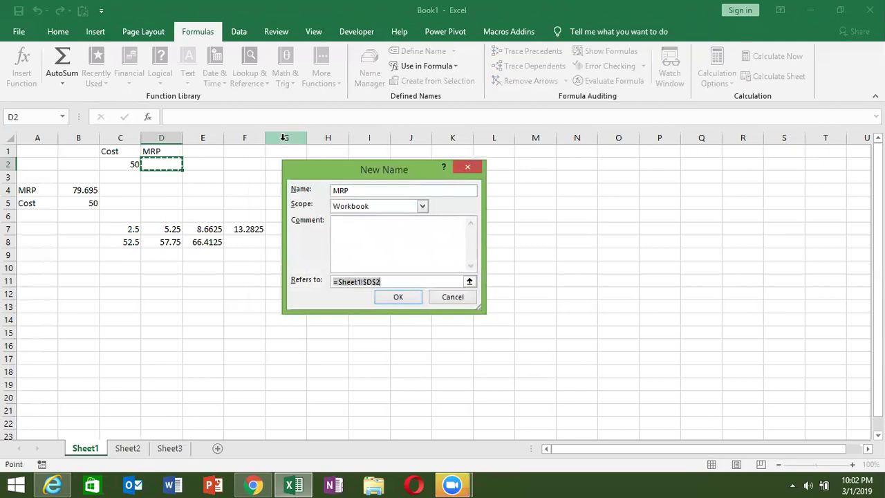
pyautogui.write('=')
pyautogui.write('se')
pyautogui.press('BackSpace')
pyautogui.press('BackSpace')
pyautogui.write('h-')
# Bracket the percentage part to make MRP =(h_c*20%)+h_C and confirm it
pyautogui.press('BackSpace')
pyautogui.write('_c')
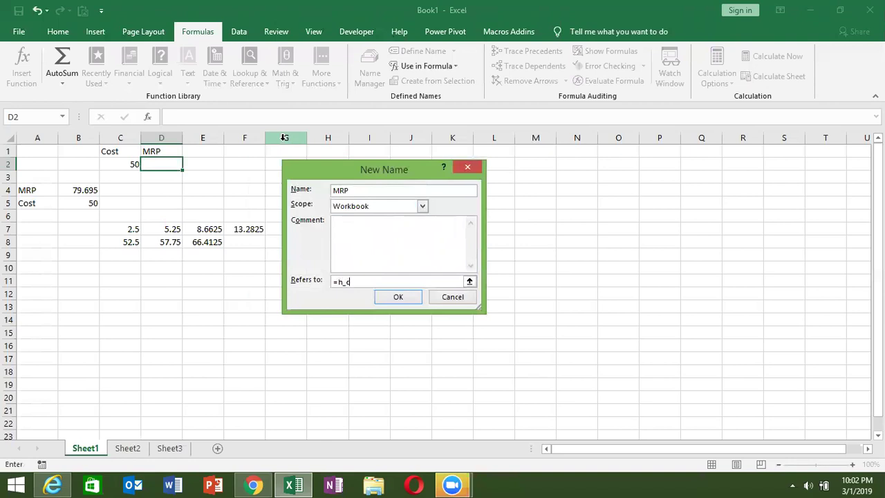
pyautogui.write('*20%+h_C')
pyautogui.click(338, 282)
pyautogui.write('(')
pyautogui.press('Right')
pyautogui.press('Right')
pyautogui.press('BackSpace')
pyautogui.press('BackSpace')
pyautogui.press('BackSpace')
pyautogui.press('BackSpace')
pyautogui.press('BackSpace')
pyautogui.press('BackSpace')
pyautogui.press('BackSpace')
pyautogui.press('BackSpace')
pyautogui.press('BackSpace')
pyautogui.press('BackSpace')
pyautogui.press('BackSpace')
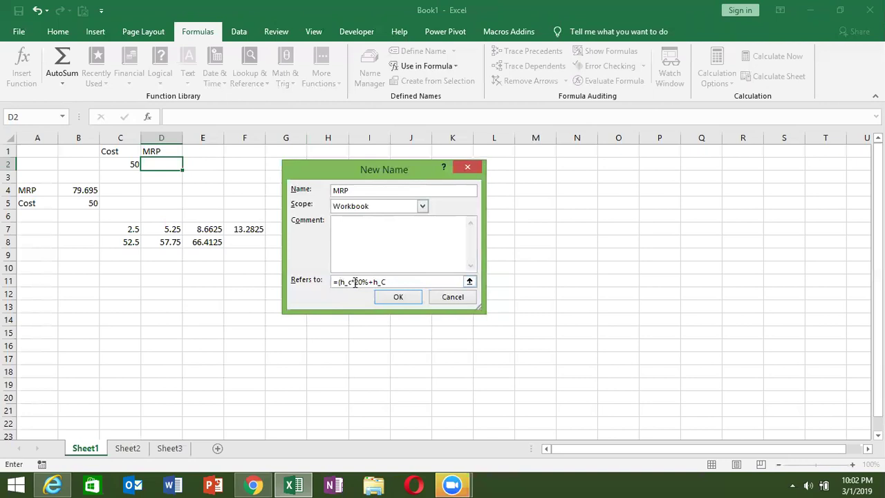
pyautogui.click(369, 281)
pyautogui.click(378, 291)
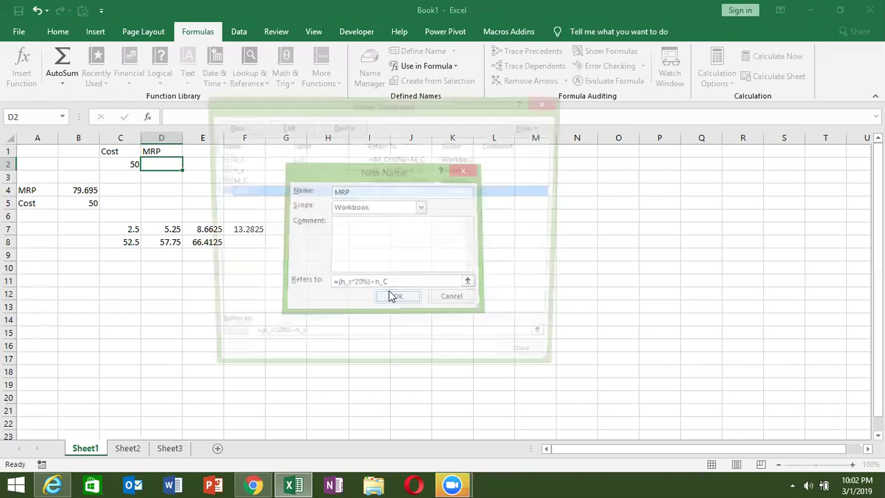
# Close Name Manager and enter =MRP in D2
pyautogui.click(531, 361)
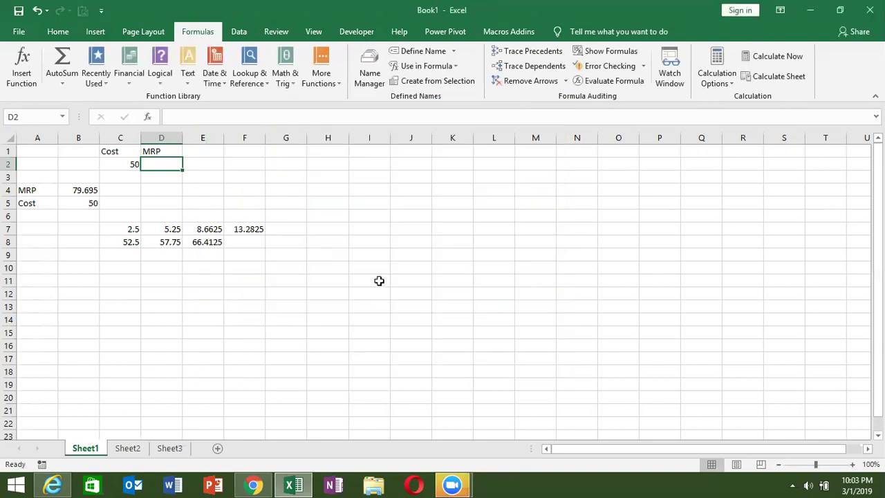
pyautogui.write('=mrp')
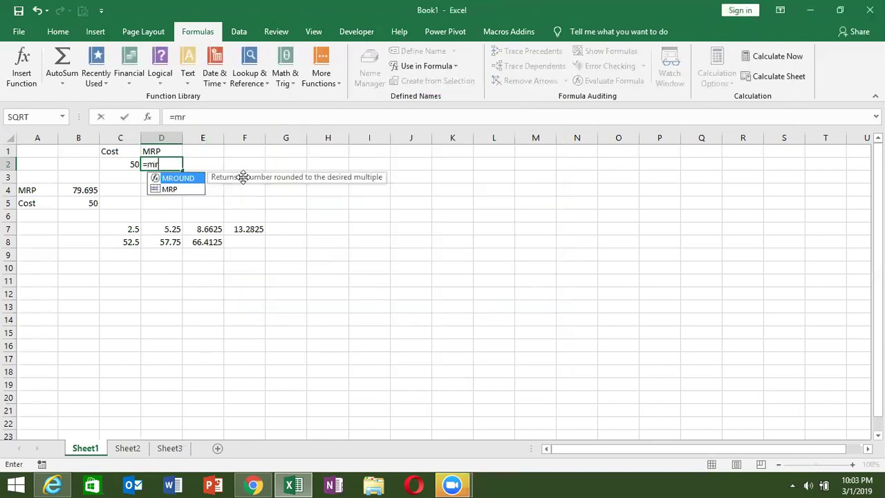
pyautogui.hotkey('ctrl', 'Return')
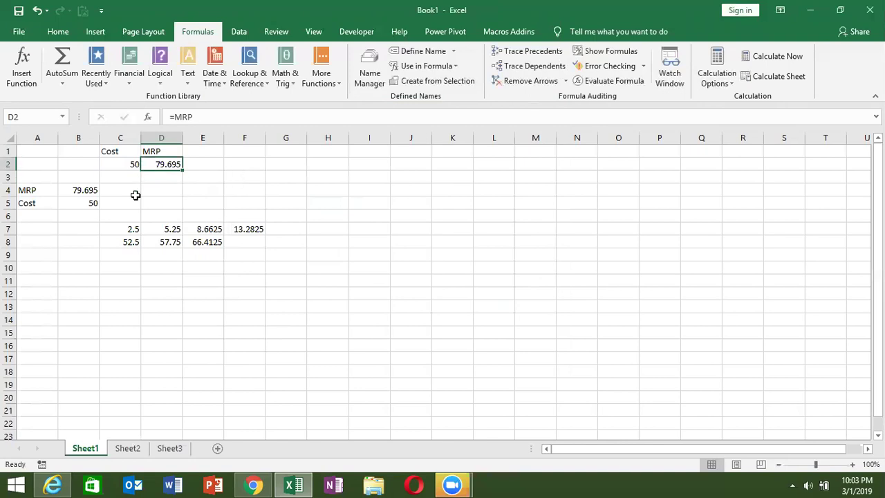
# Inspect the formulas in B4 and D2 without changing them
pyautogui.doubleClick(82, 190)
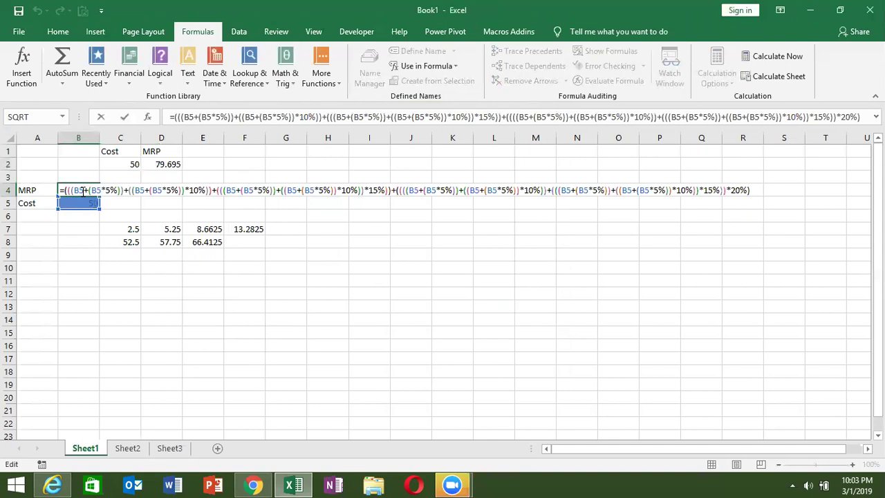
pyautogui.press('Escape')
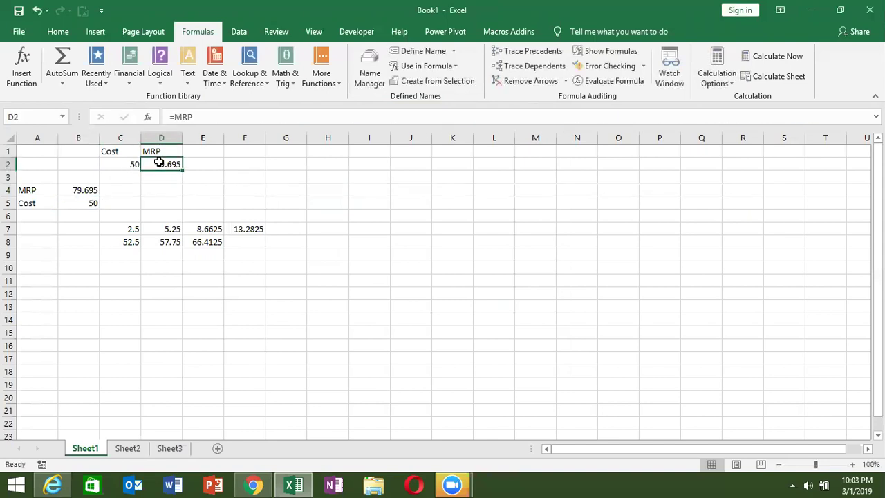
pyautogui.doubleClick(160, 164)
pyautogui.press('Escape')
# Fill the =MRP formula down into D3 beside the cost in C3
pyautogui.click(126, 166)
pyautogui.click(128, 176)
pyautogui.press('Down')
pyautogui.press('Right')
pyautogui.press('Up')
pyautogui.hotkey('ctrl', 'd')
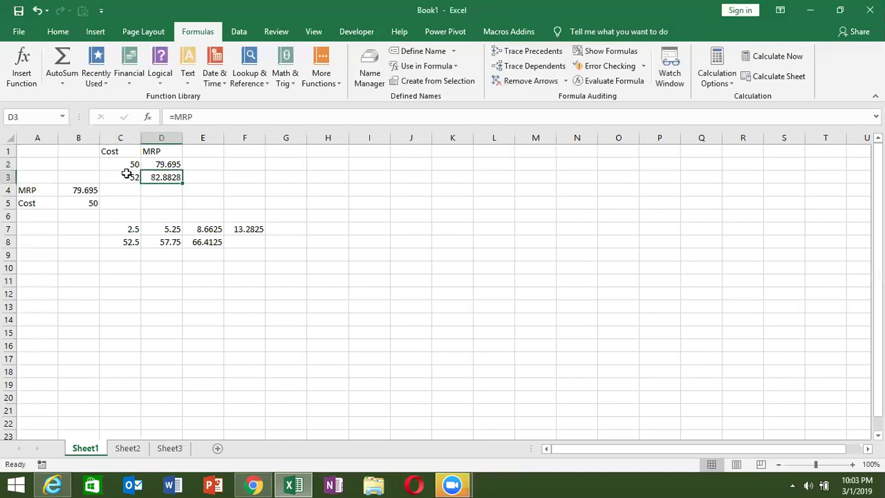
# Enter cost 325 in C4 and fill =MRP into D4, giving 518.0175
pyautogui.press('Left')
pyautogui.press('Down')
pyautogui.write('325')
pyautogui.press('Tab')
pyautogui.hotkey('ctrl', 'd')
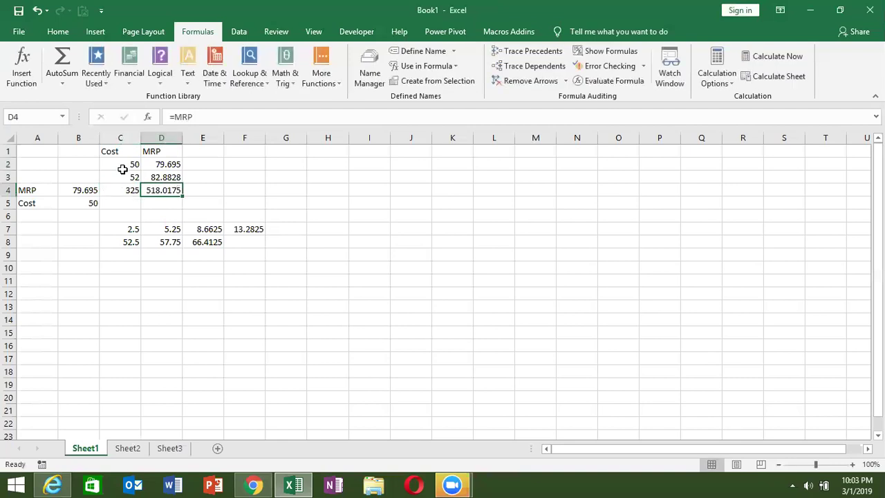
pyautogui.press('Up')
pyautogui.press('Up')
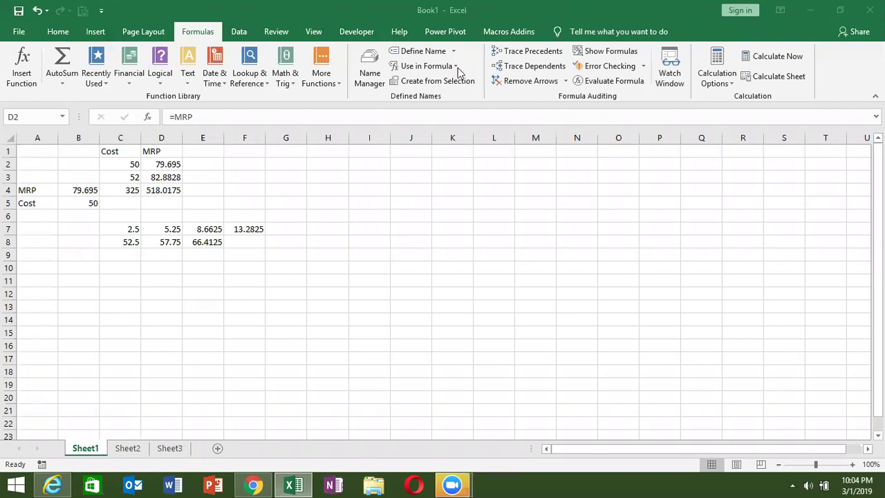
pyautogui.click(241, 242)
pyautogui.click(78, 191)
pyautogui.doubleClick(79, 191)
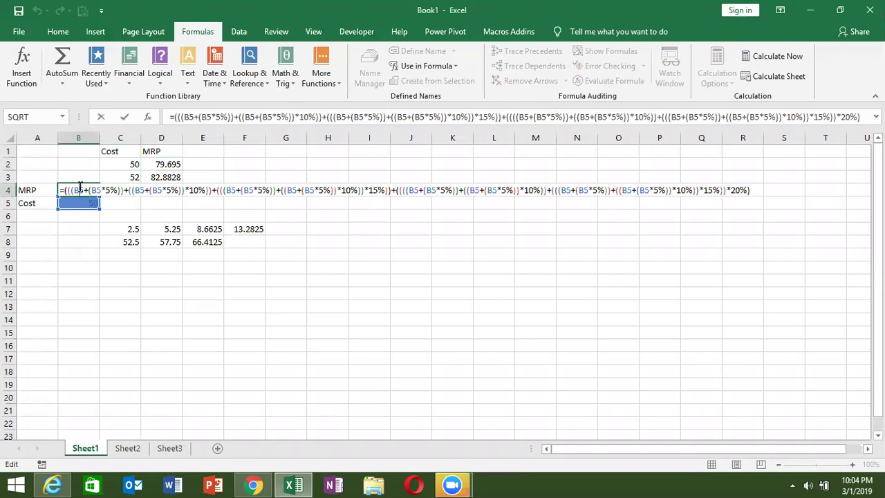
pyautogui.press('Escape')
pyautogui.click(392, 67)
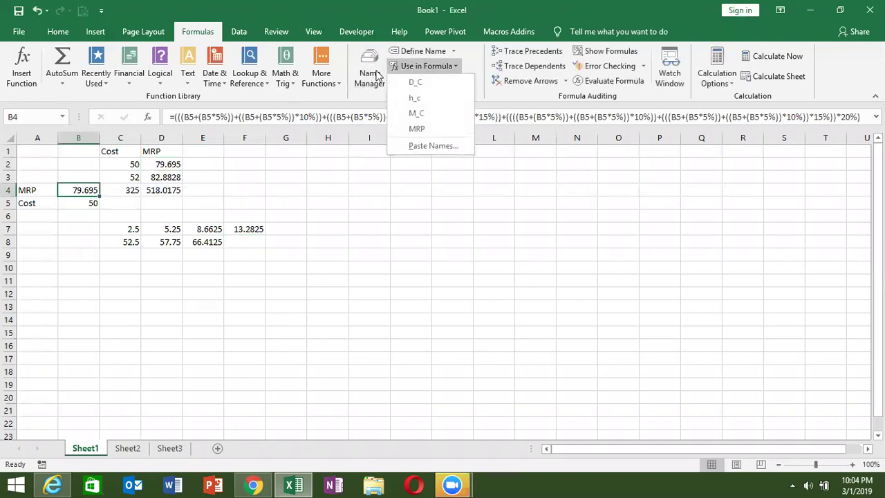
pyautogui.click(377, 76)
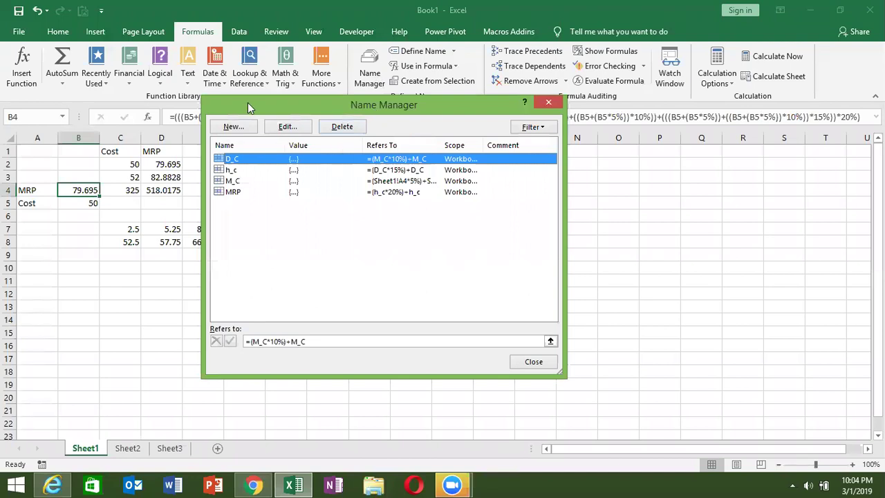
pyautogui.moveTo(247, 103); pyautogui.dragTo(353, 97)
pyautogui.click(439, 188)
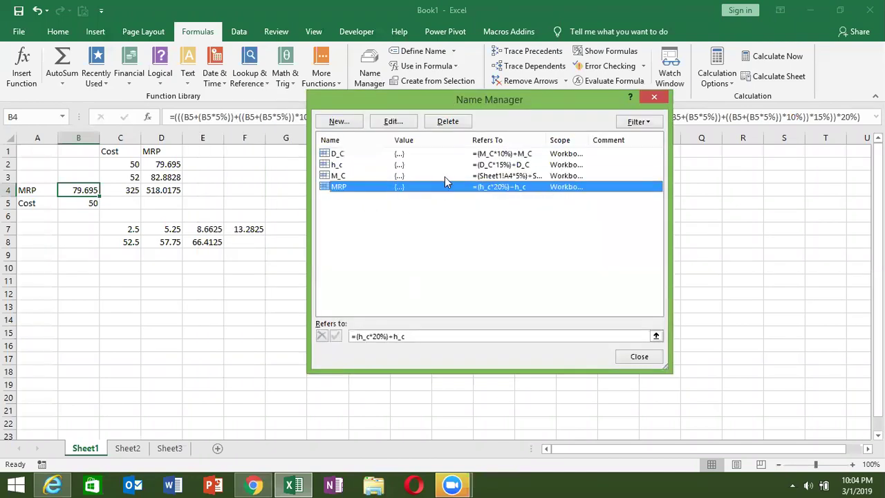
pyautogui.press('Up')
pyautogui.press('Up')
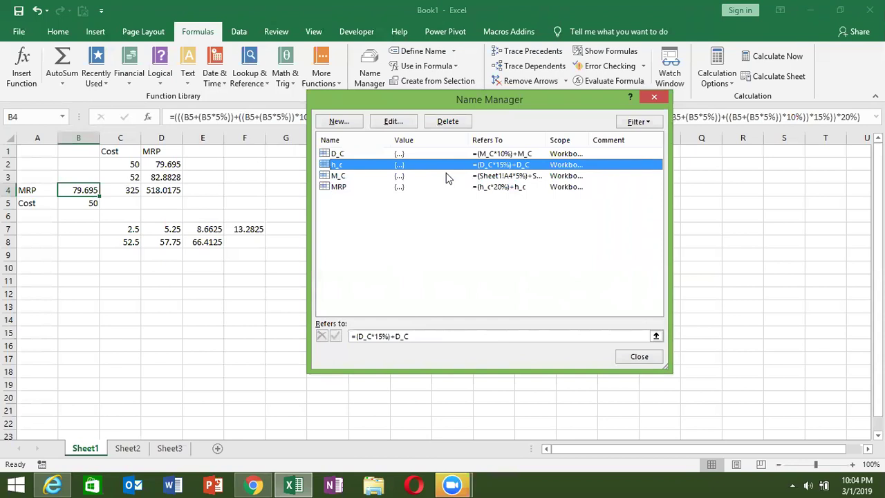
pyautogui.press('Up')
pyautogui.press('Down')
pyautogui.press('Down')
pyautogui.press('Down')
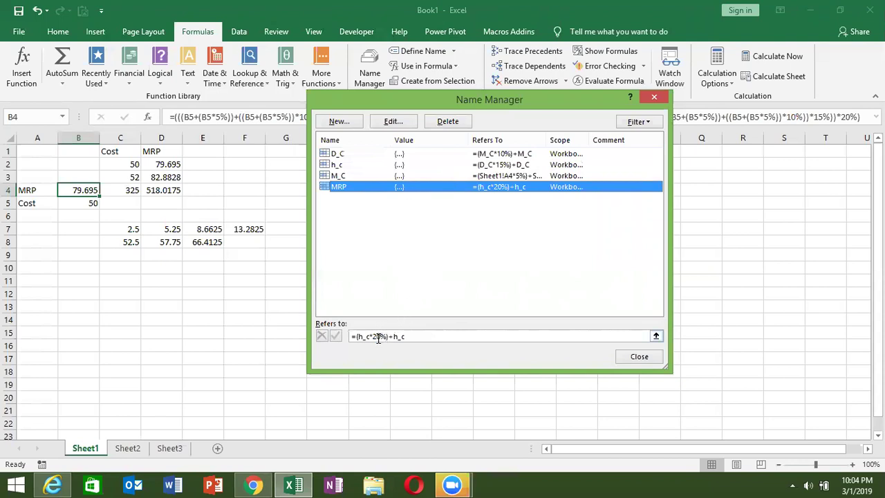
pyautogui.press('Escape')
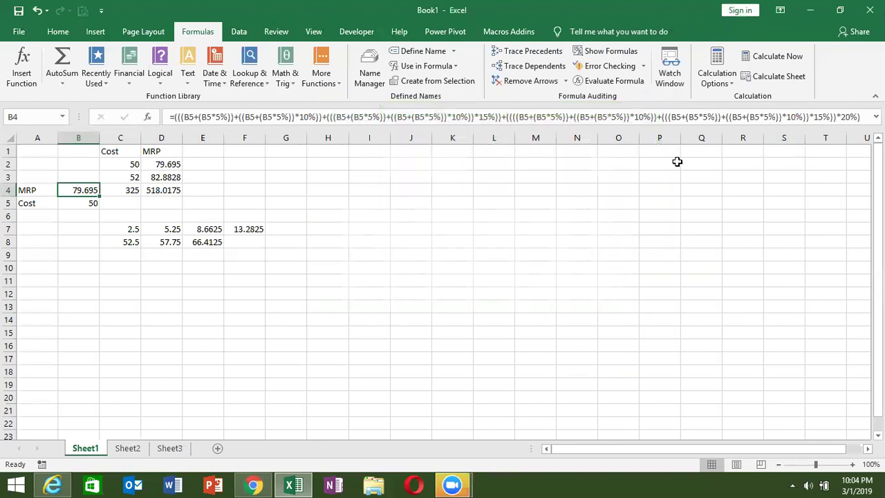
# Enter the value 858 in cell G2
pyautogui.click(155, 178)
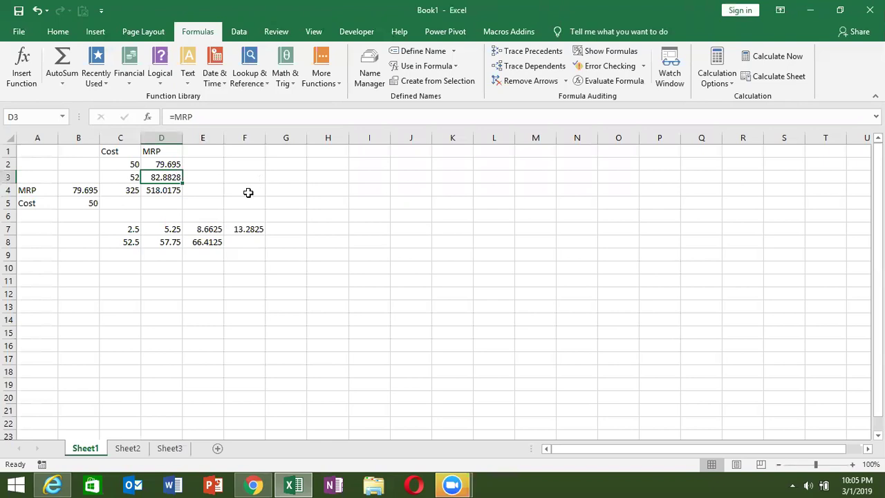
pyautogui.click(293, 163)
pyautogui.write('88')
pyautogui.press('Return')
# Start an =MRP formula in G3, cancel it, and reselect D2
pyautogui.write('=')
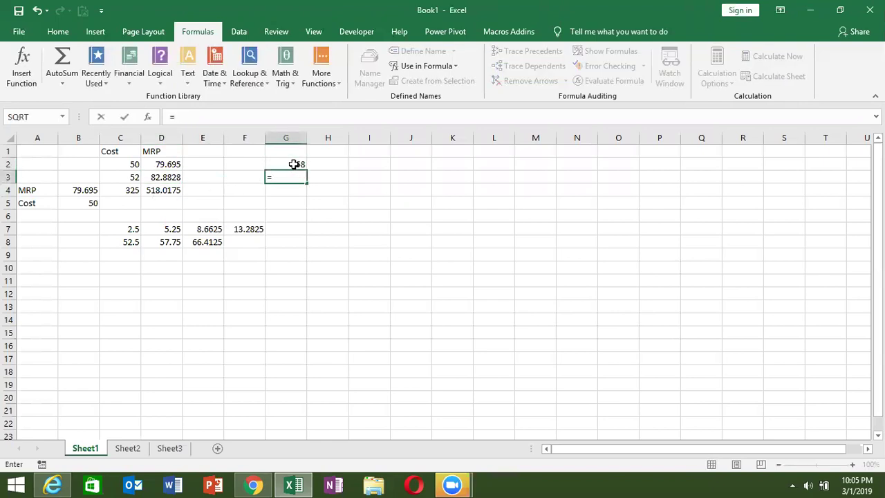
pyautogui.write('mrp')
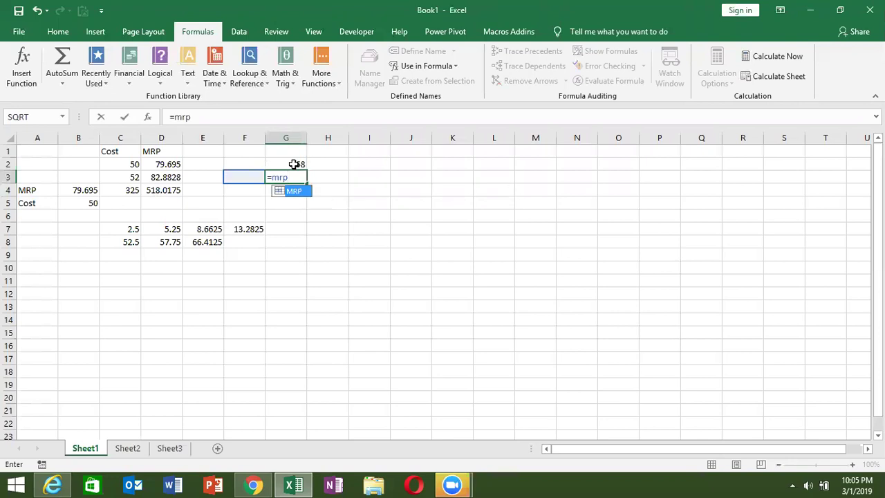
pyautogui.press('Tab')
pyautogui.press('Escape')
pyautogui.press('Escape')
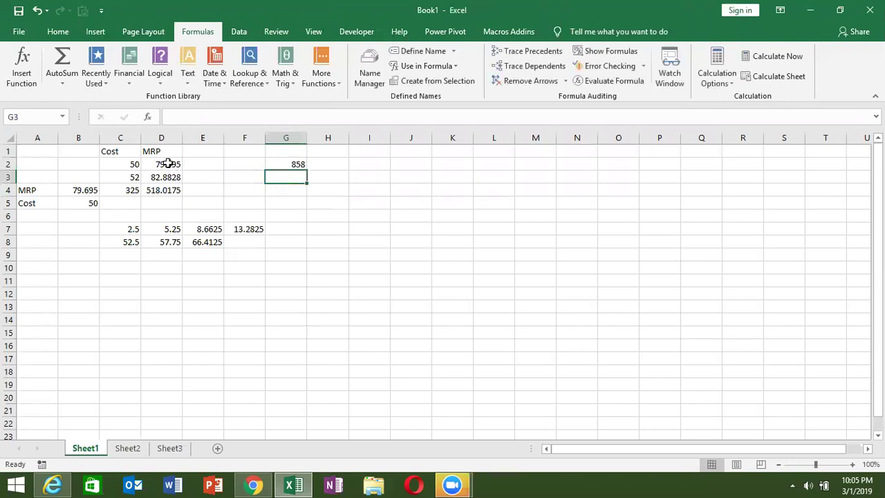
pyautogui.click(168, 163)
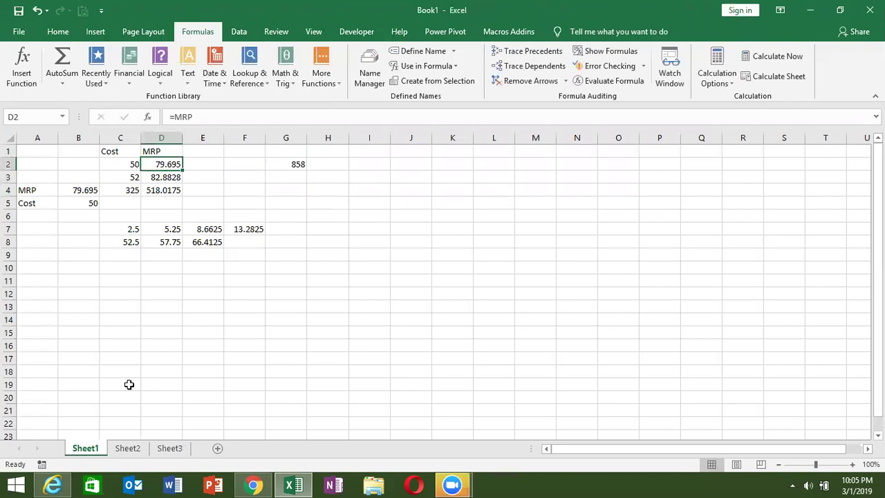
# On Sheet2, enter 202 in B3 and an =MRP formula in C3
pyautogui.click(126, 448)
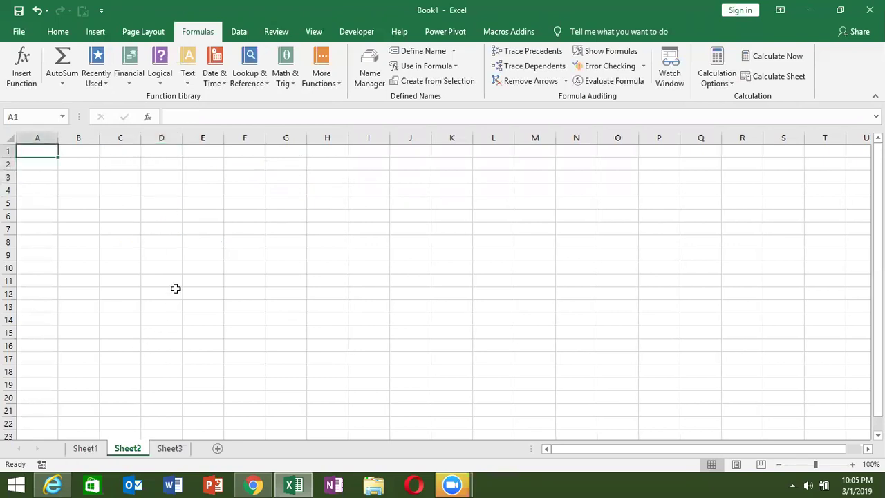
pyautogui.click(92, 179)
pyautogui.write('200')
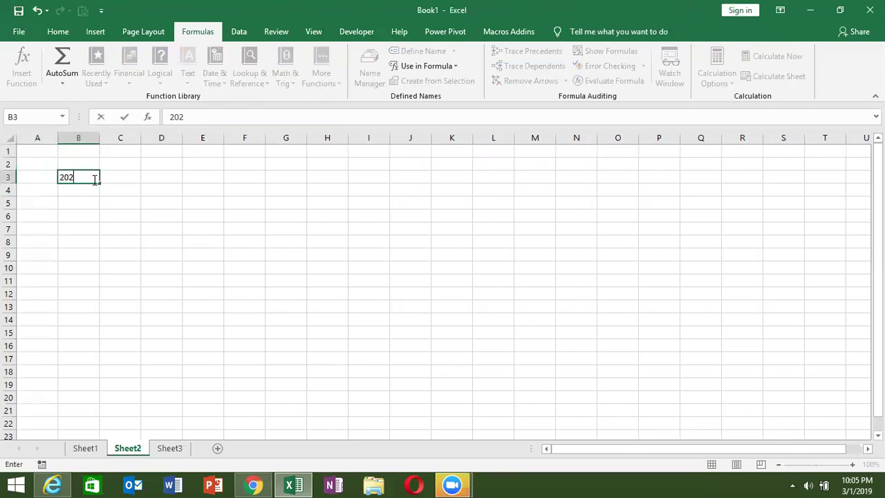
pyautogui.press('Tab')
pyautogui.write('=mmp')
pyautogui.click(92, 178)
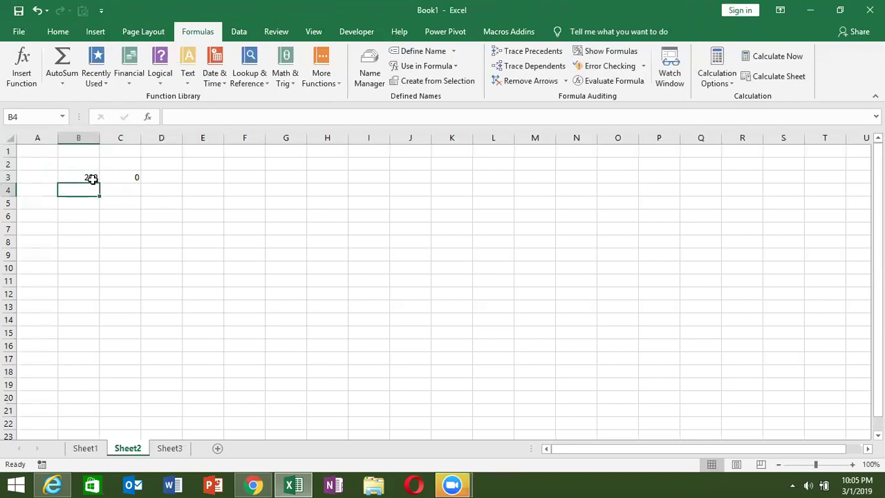
# Inspect C3's formula, which returns 0, then go back to Sheet1
pyautogui.press('Right')
pyautogui.doubleClick(109, 178)
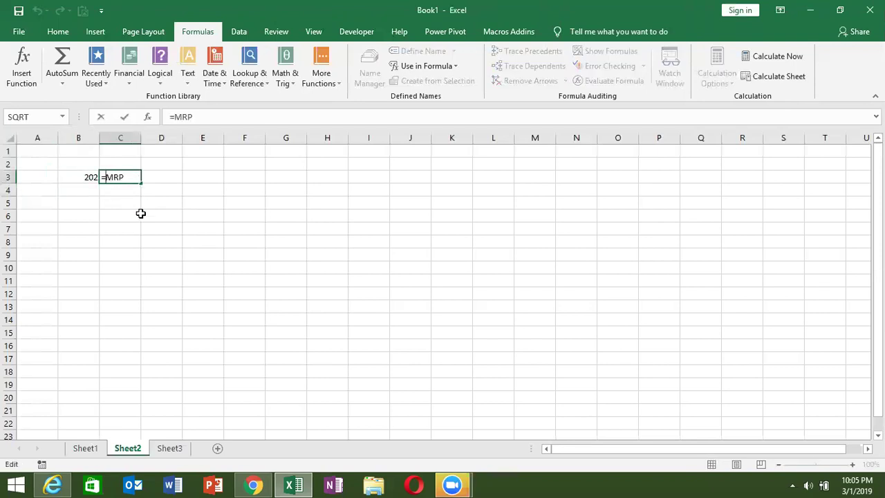
pyautogui.press('Escape')
pyautogui.click(83, 450)
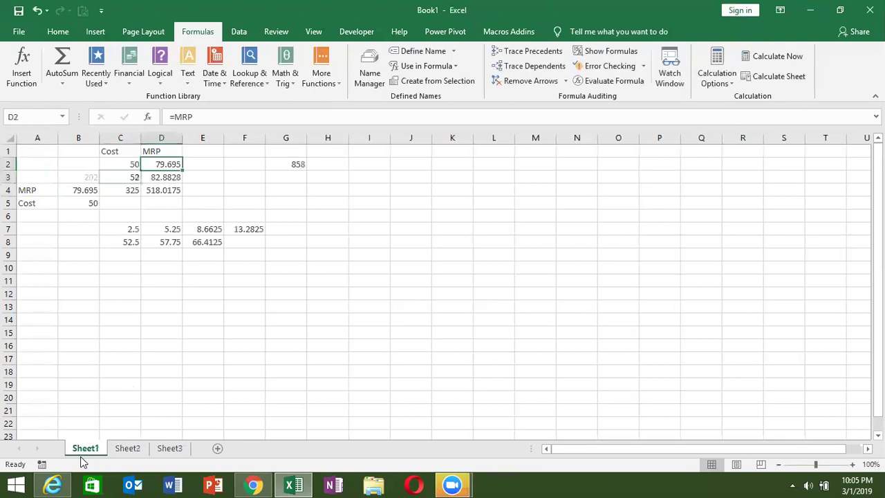
# In Name Manager, remove the Sheet1! prefixes from M_C's reference and confirm the edit
pyautogui.click(358, 83)
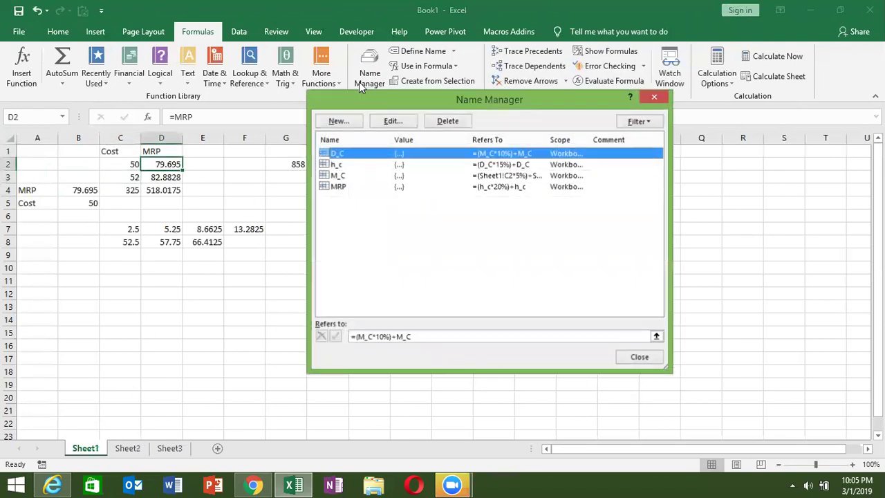
pyautogui.click(354, 177)
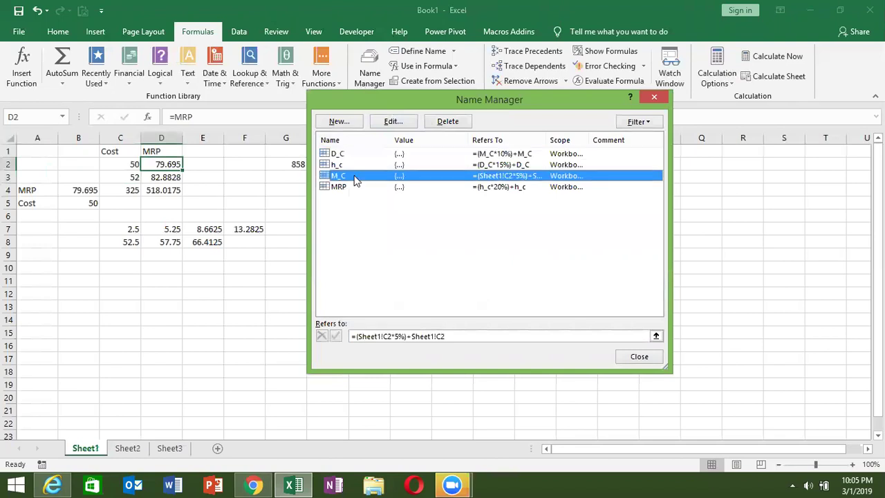
pyautogui.click(385, 337)
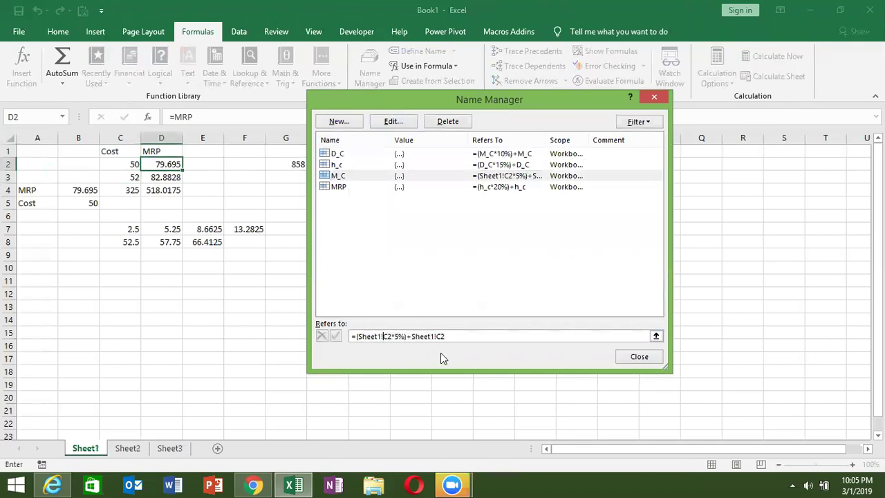
pyautogui.press('BackSpace')
pyautogui.press('BackSpace')
pyautogui.press('BackSpace')
pyautogui.press('BackSpace')
pyautogui.press('BackSpace')
pyautogui.press('BackSpace')
pyautogui.press('BackSpace')
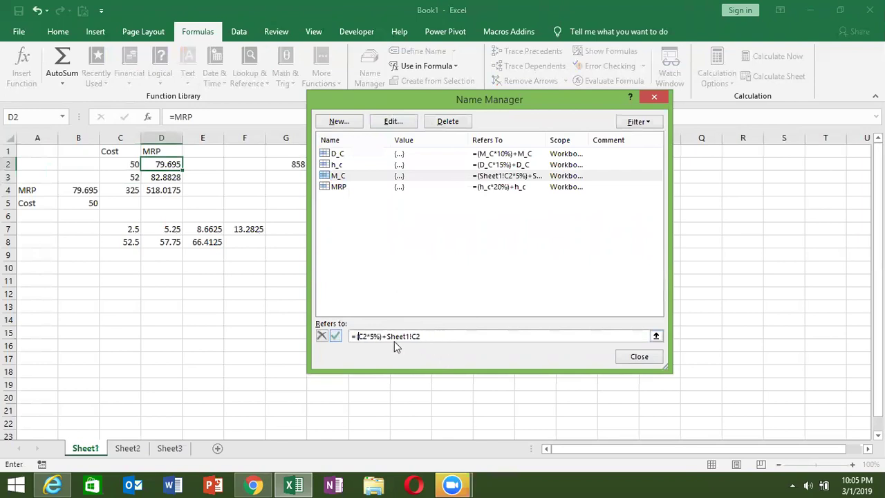
pyautogui.click(412, 336)
pyautogui.press('BackSpace')
pyautogui.press('BackSpace')
pyautogui.press('BackSpace')
pyautogui.press('BackSpace')
pyautogui.press('BackSpace')
pyautogui.press('BackSpace')
pyautogui.press('BackSpace')
pyautogui.click(335, 336)
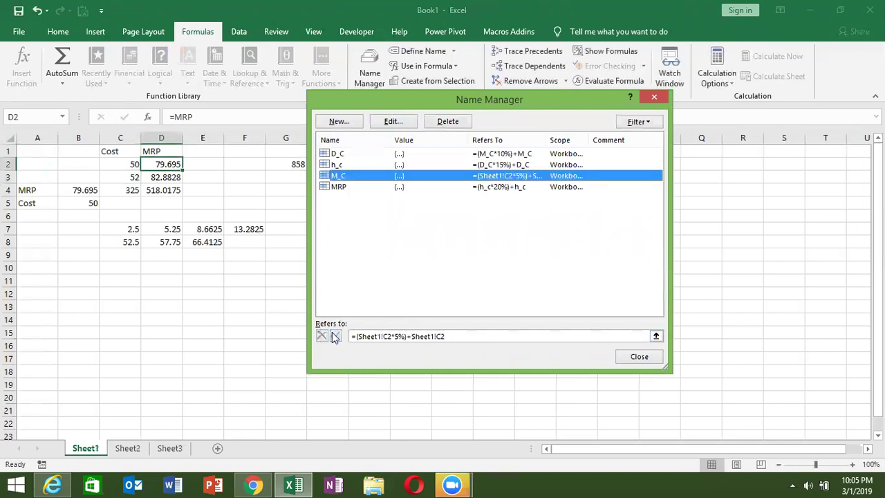
# Close Name Manager and copy D2's =MRP formula
pyautogui.click(637, 356)
pyautogui.press('Left')
pyautogui.press('Right')
pyautogui.hotkey('ctrl', 'c')
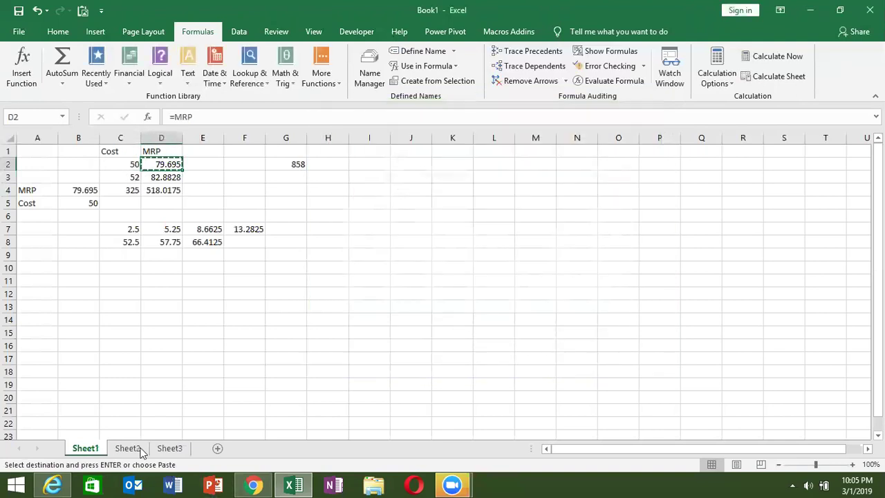
# Paste the =MRP formula into Sheet2's C3 and check it returns 0
pyautogui.click(127, 448)
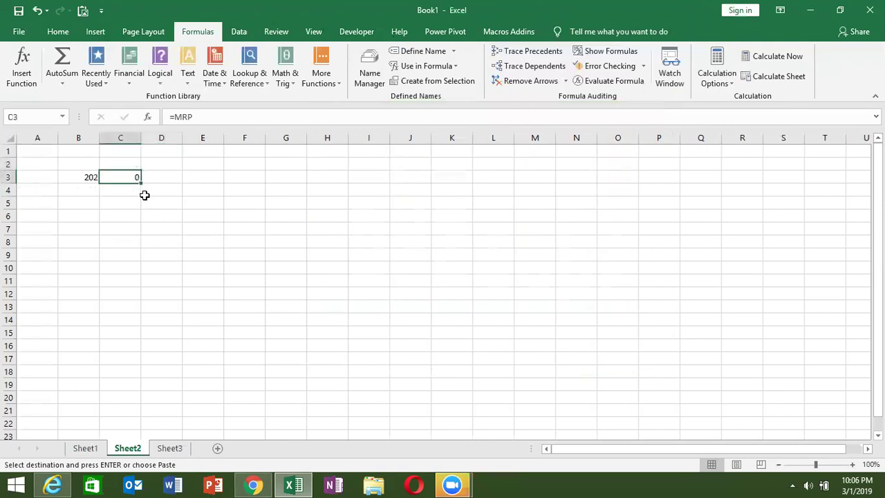
pyautogui.hotkey('ctrl', 'v')
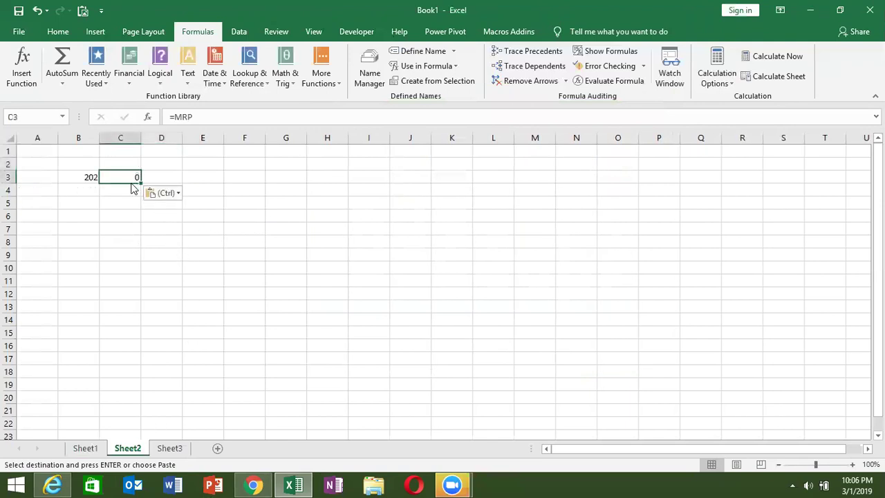
pyautogui.doubleClick(131, 177)
pyautogui.press('Escape')
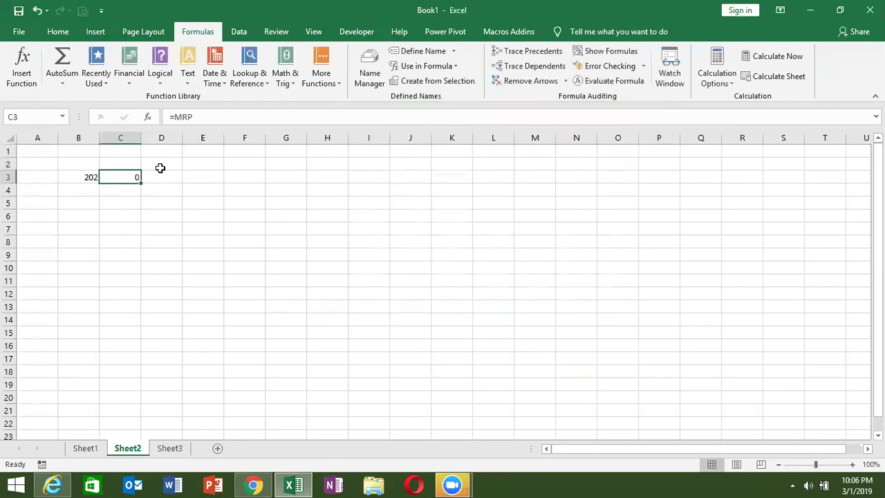
# Back on Sheet1, review the MRP and M_C definitions and check D4's result
pyautogui.click(91, 448)
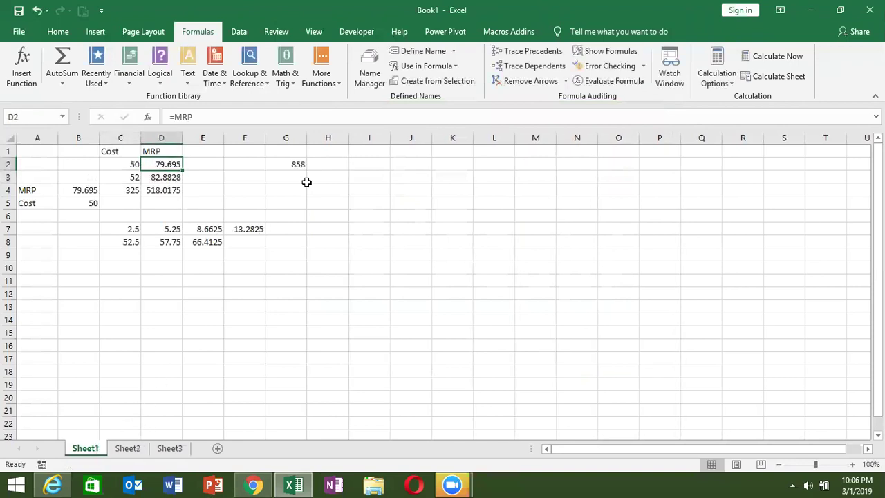
pyautogui.click(369, 76)
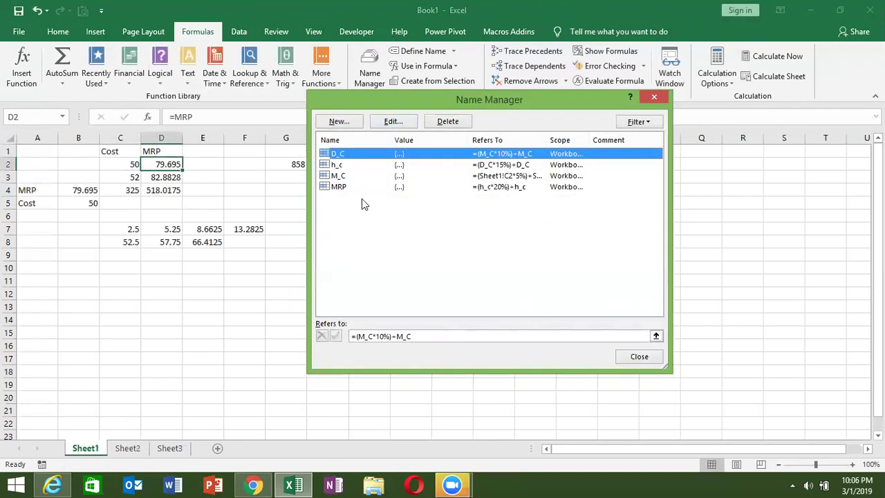
pyautogui.click(360, 187)
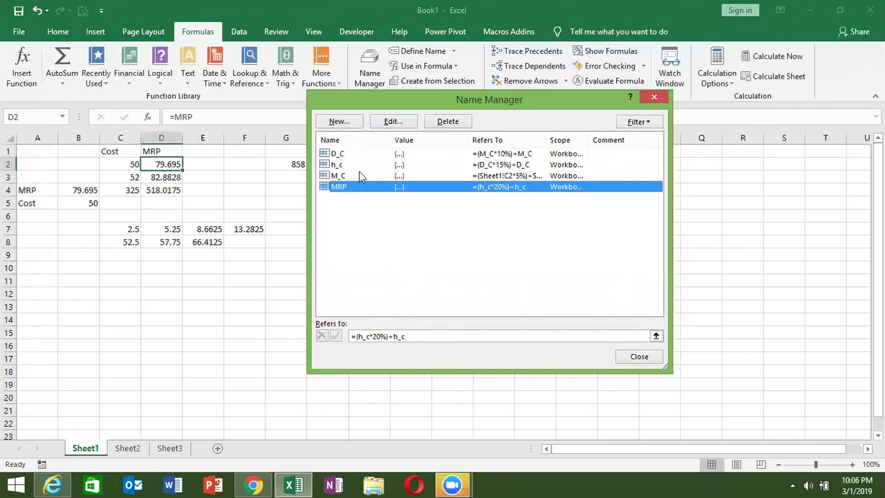
pyautogui.doubleClick(361, 177)
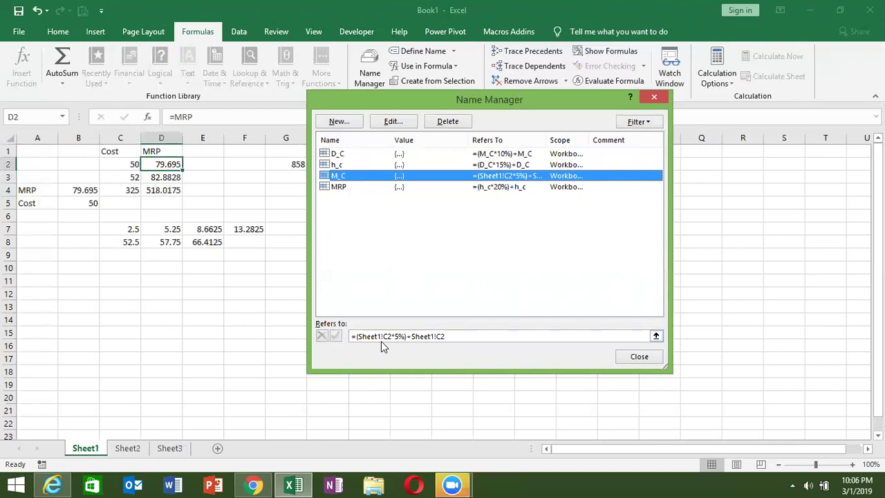
pyautogui.press('Escape')
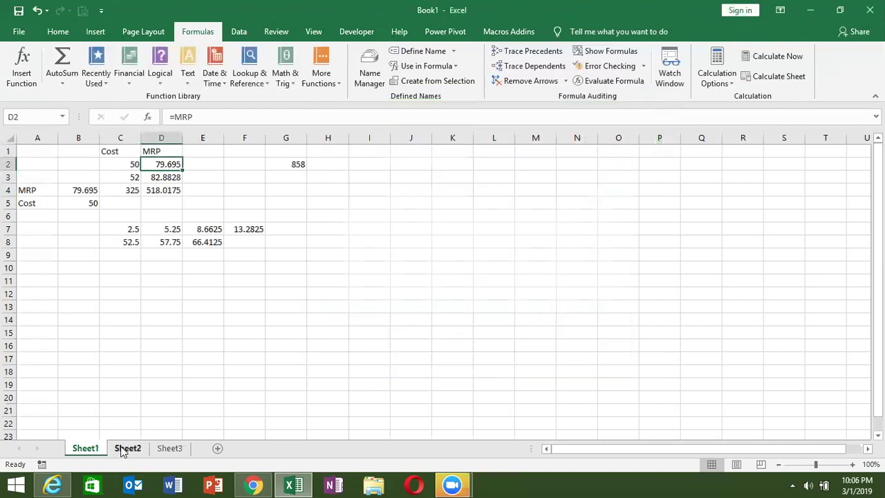
pyautogui.click(160, 188)
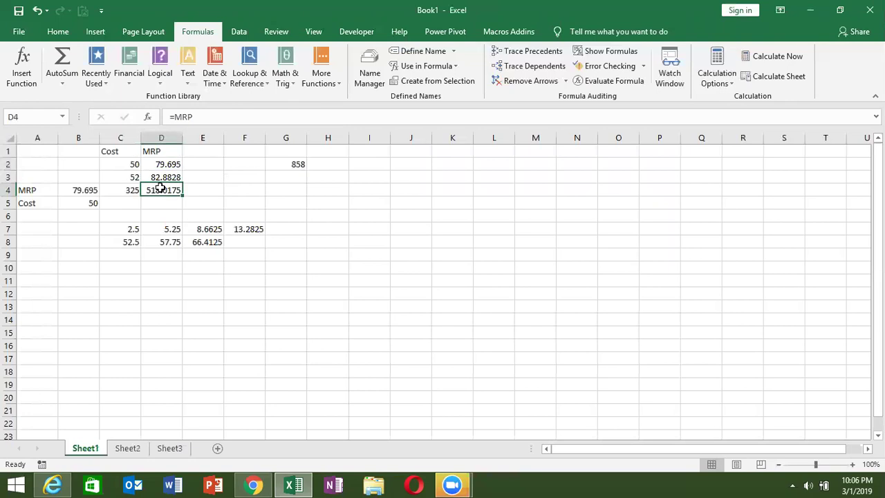
pyautogui.click(379, 69)
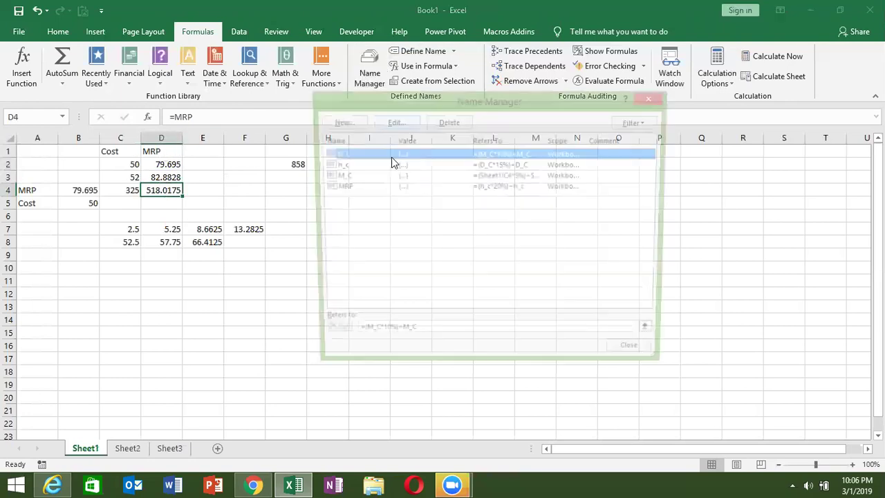
pyautogui.press('Escape')
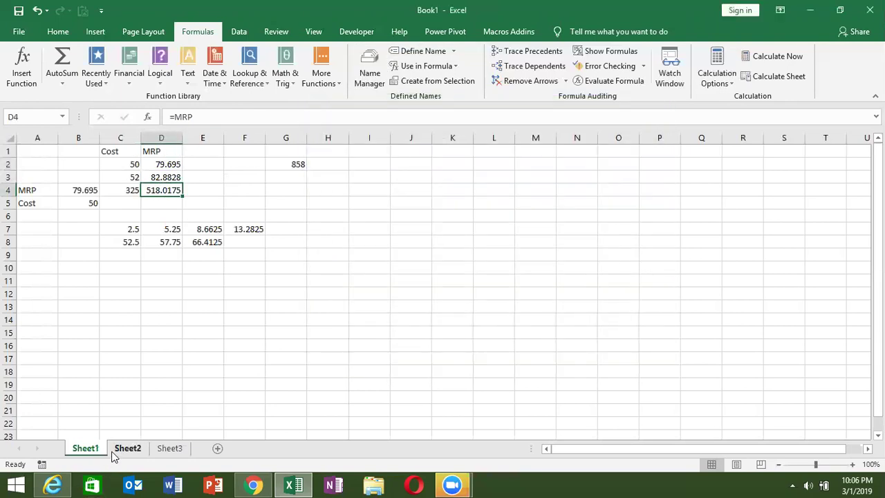
pyautogui.click(127, 449)
# Clear the test cells B1:D7 and enter a 'Sales' heading in A1
pyautogui.moveTo(76, 154); pyautogui.dragTo(167, 224)
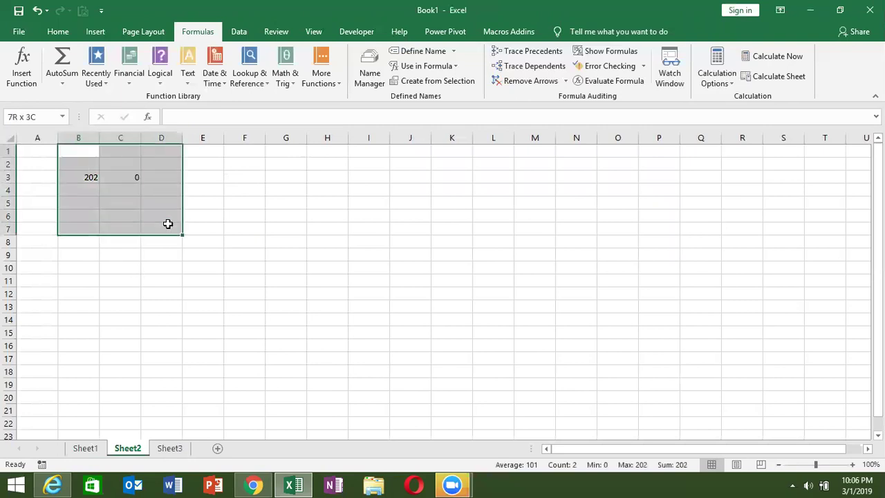
pyautogui.press('Delete')
pyautogui.hotkey('ctrl', 'Home')
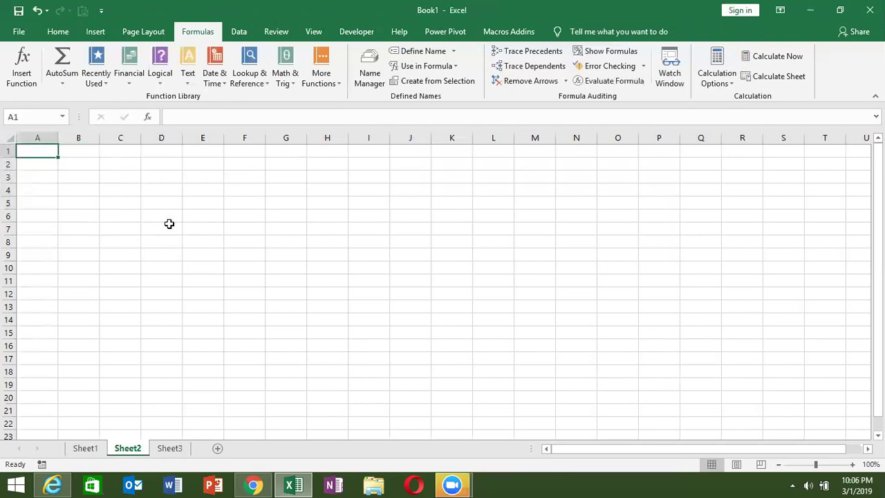
pyautogui.write('Sales')
pyautogui.press('Return')
# Fill A2:A27 with =RANDBETWEEN(10,90) random sales figures
pyautogui.write('=ra')
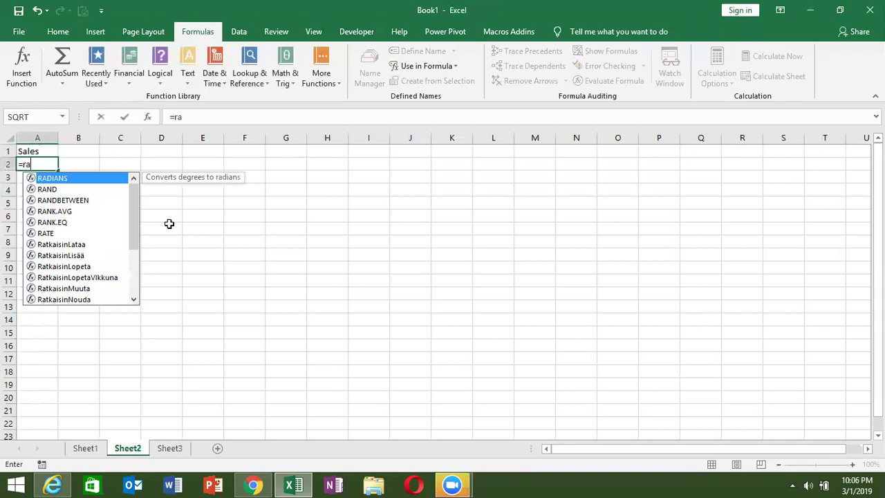
pyautogui.press('Down')
pyautogui.press('Down')
pyautogui.press('Tab')
pyautogui.write('10,90)')
pyautogui.hotkey('ctrl', 'Return')
pyautogui.hotkey('shift', 'Down')
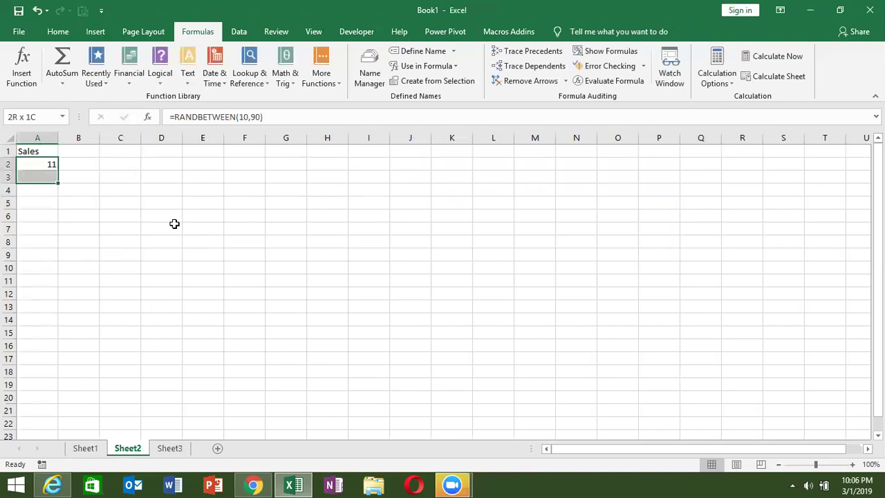
pyautogui.hotkey('shift', 'Down')
pyautogui.hotkey('shift', 'Down')
pyautogui.hotkey('shift', 'Down')
pyautogui.hotkey('shift', 'Down')
pyautogui.hotkey('shift', 'Down')
pyautogui.hotkey('shift', 'Down')
pyautogui.hotkey('ctrl', 'd')
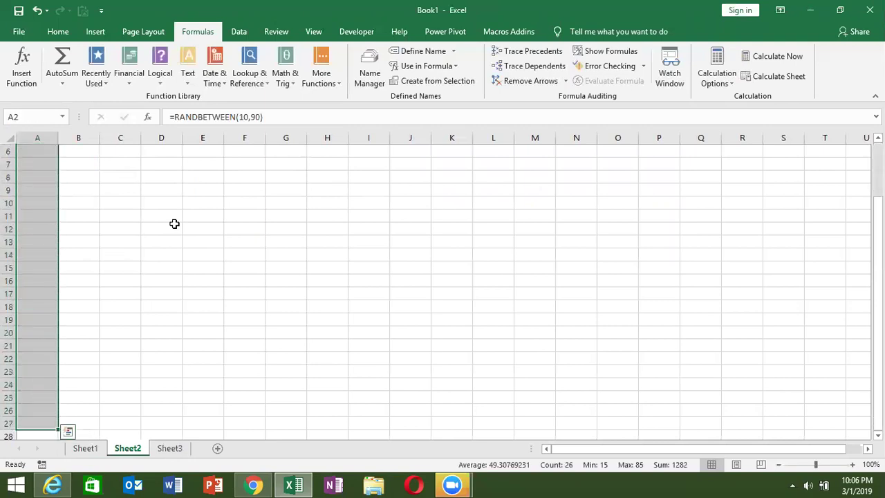
# Paste A2:A27 back as fixed values, then return to Sheet1
pyautogui.hotkey('ctrl', 'c')
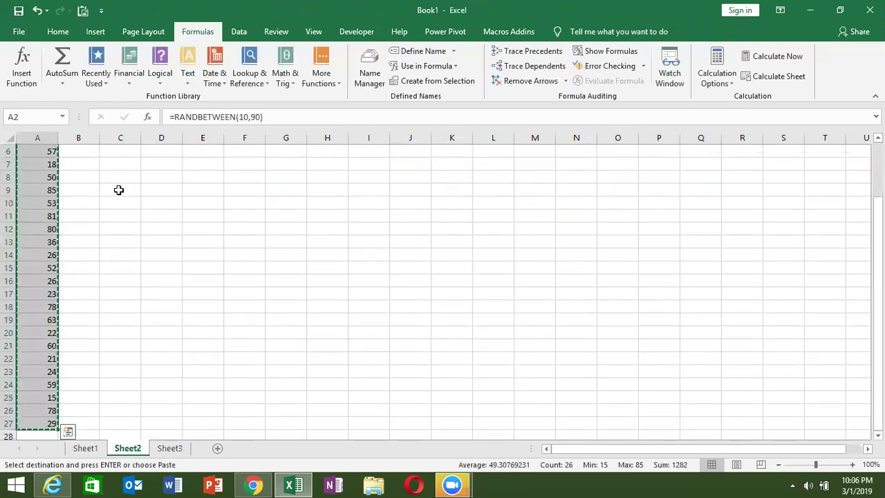
pyautogui.click(58, 32)
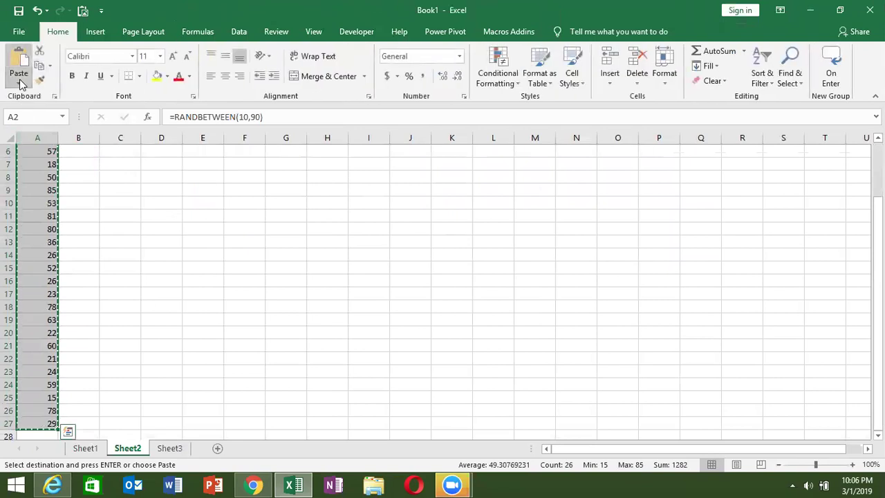
pyautogui.click(19, 83)
pyautogui.click(19, 165)
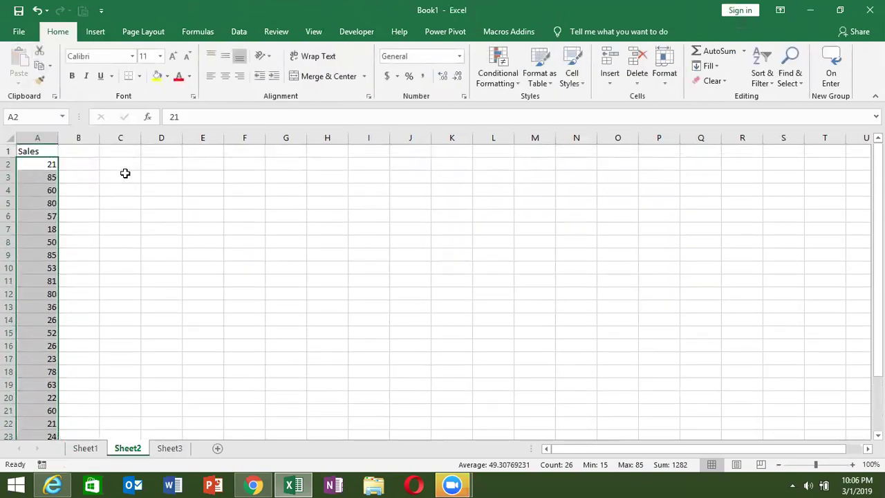
pyautogui.click(210, 272)
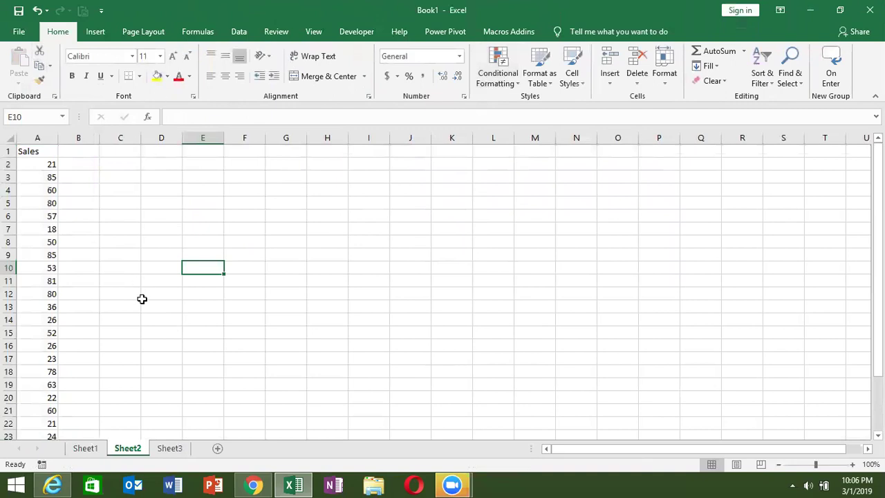
pyautogui.click(85, 448)
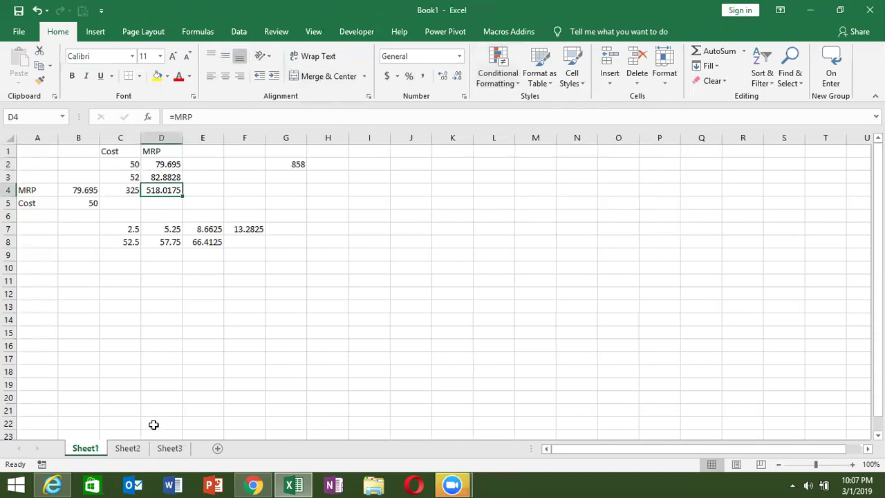
# On Sheet2, run through the Sales column and settle on row 2
pyautogui.click(128, 448)
pyautogui.click(43, 179)
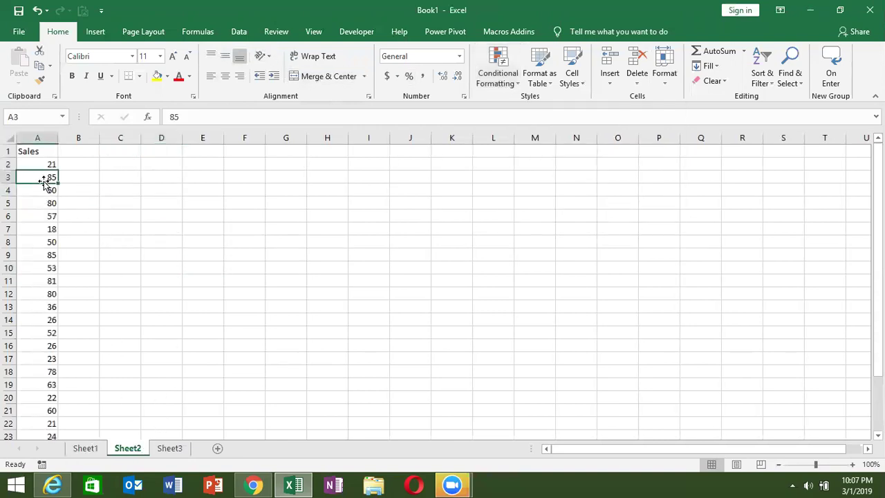
pyautogui.hotkey('ctrl', 'Up')
pyautogui.press('Down')
pyautogui.hotkey('ctrl', 'Down')
pyautogui.press('Up')
pyautogui.hotkey('ctrl', 'Up')
pyautogui.press('Down')
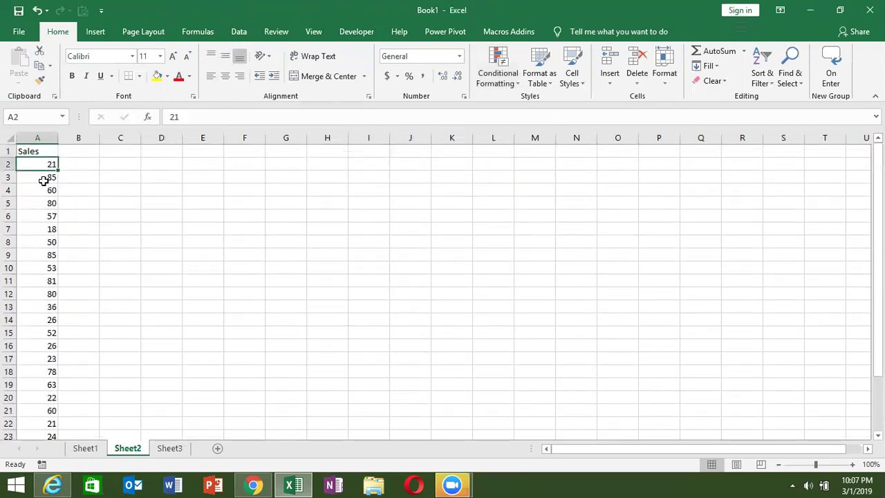
pyautogui.press('Right')
pyautogui.press('Right')
pyautogui.press('Right')
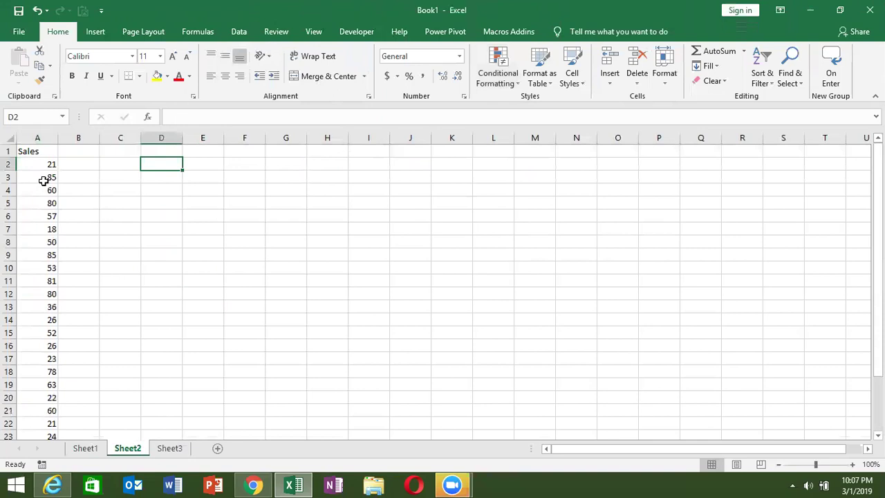
pyautogui.press('Left')
# Begin B2's nested IF: 500 if A2<=40, 1000 if <=60, 1500 if <=80
pyautogui.press('Left')
pyautogui.write('=IF(')
pyautogui.press('Left')
pyautogui.write('<=40,500,IF(')
pyautogui.press('Left')
pyautogui.write('<=')
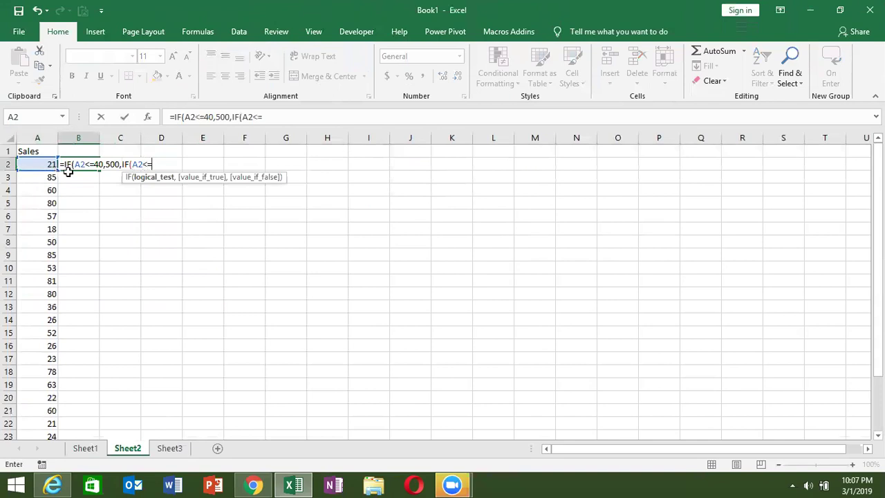
pyautogui.write('60')
pyautogui.write(',1000,')
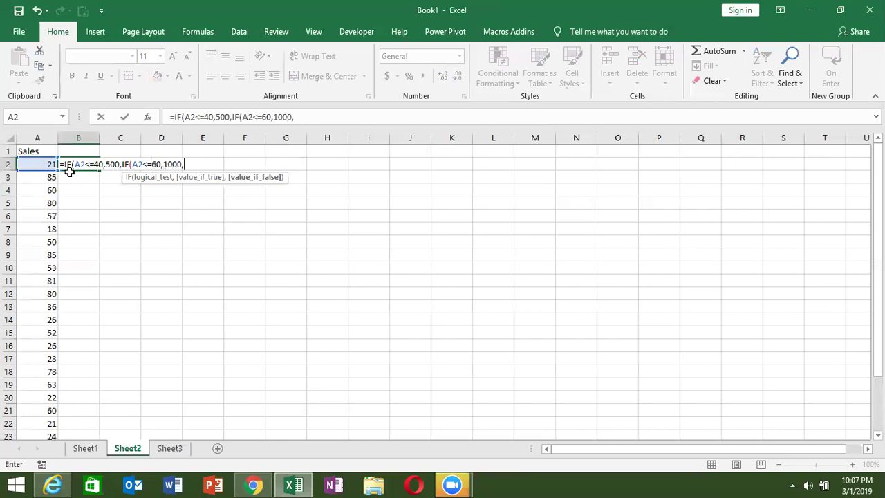
pyautogui.write('IF(')
pyautogui.press('Left')
pyautogui.write('<=80')
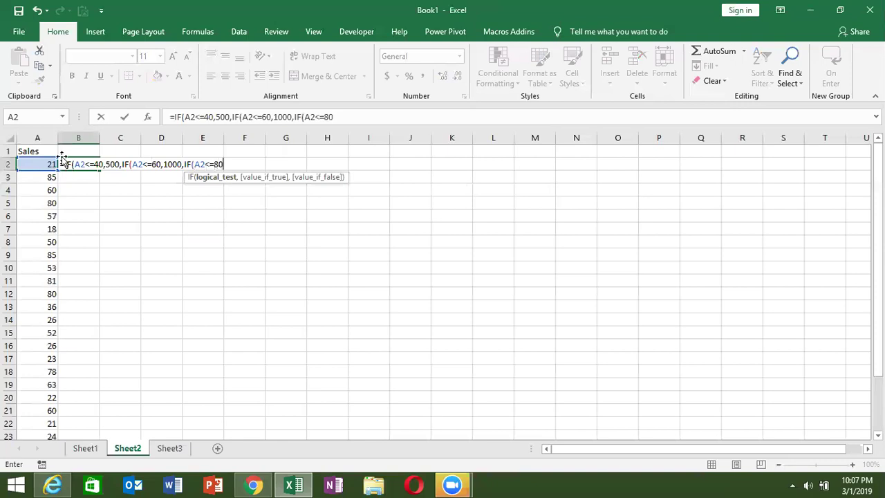
pyautogui.write(',1500,')
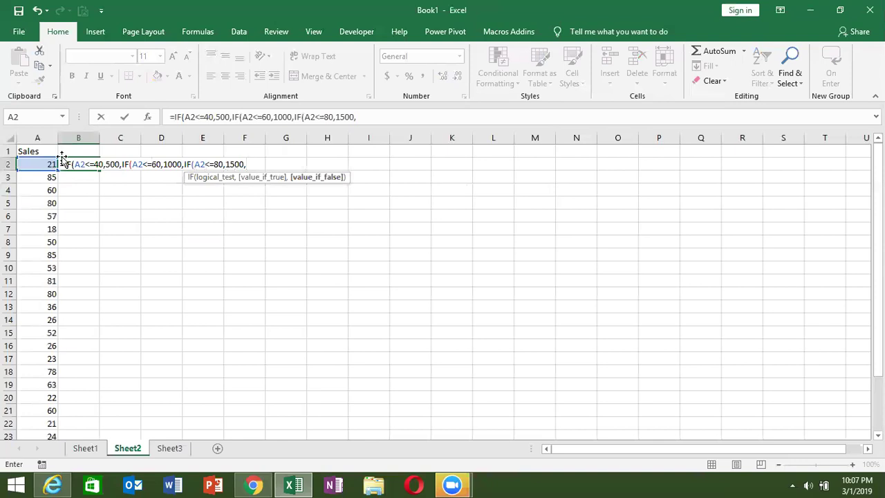
pyautogui.write('IF(')
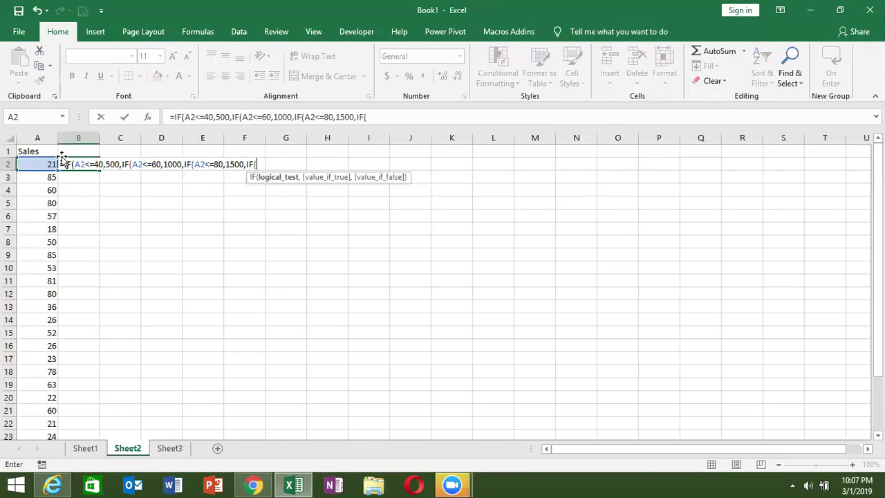
# Finish with 2000 if A2<=100, else 5000, accepting the bracket correction and copying it
pyautogui.press('Left')
pyautogui.write('<=100,')
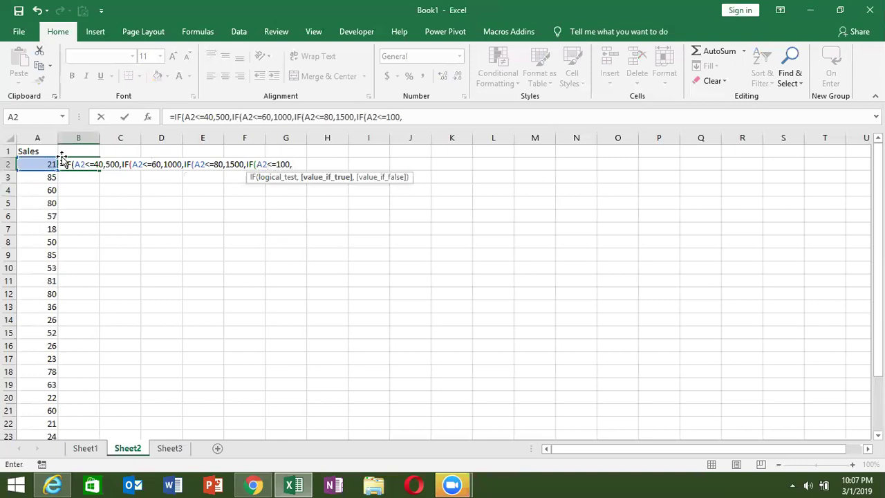
pyautogui.write('2000,5000')
pyautogui.press('Return')
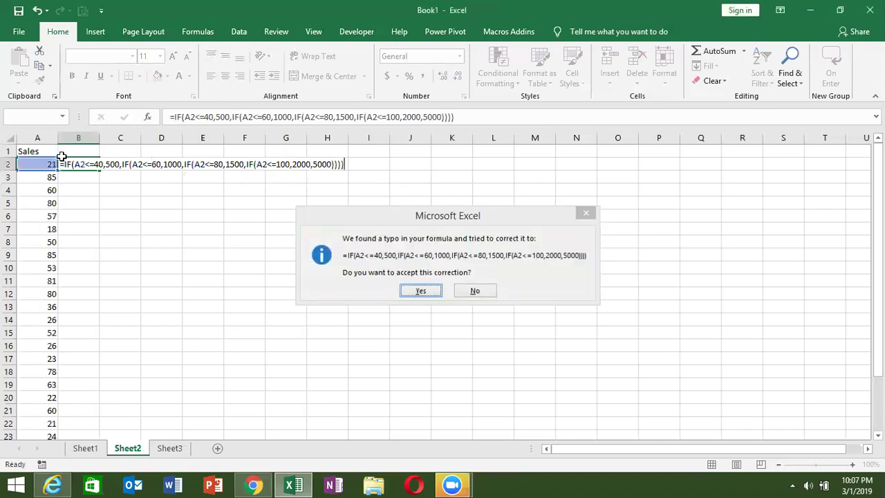
pyautogui.press('Return')
pyautogui.moveTo(454, 117); pyautogui.dragTo(169, 117)
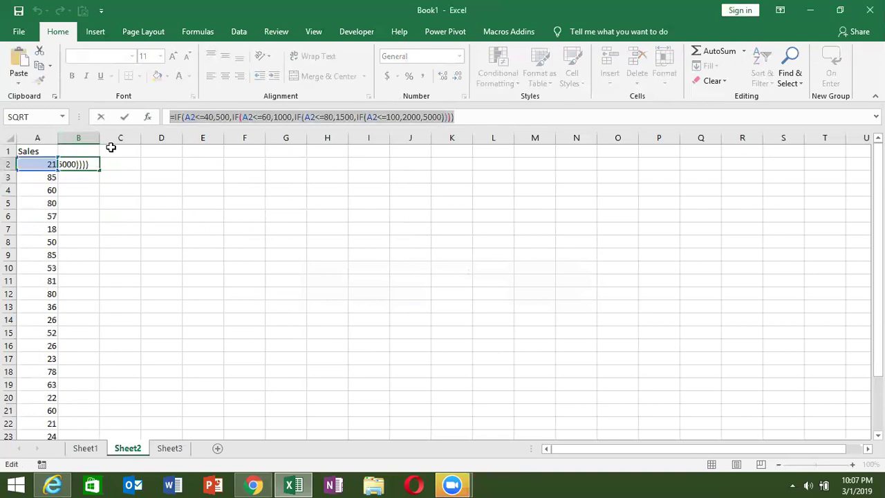
pyautogui.press('Escape')
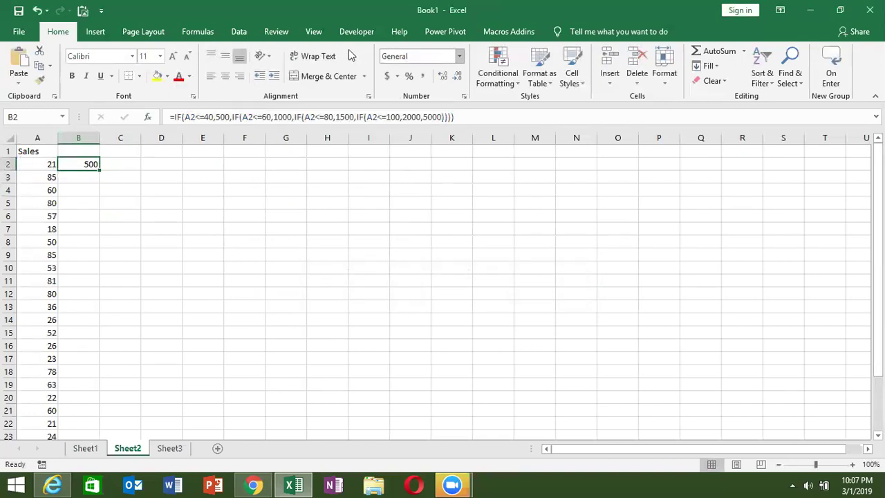
# Define the name INC as the pasted nested IF incentive formula, removing the doubled equals sign
pyautogui.click(199, 32)
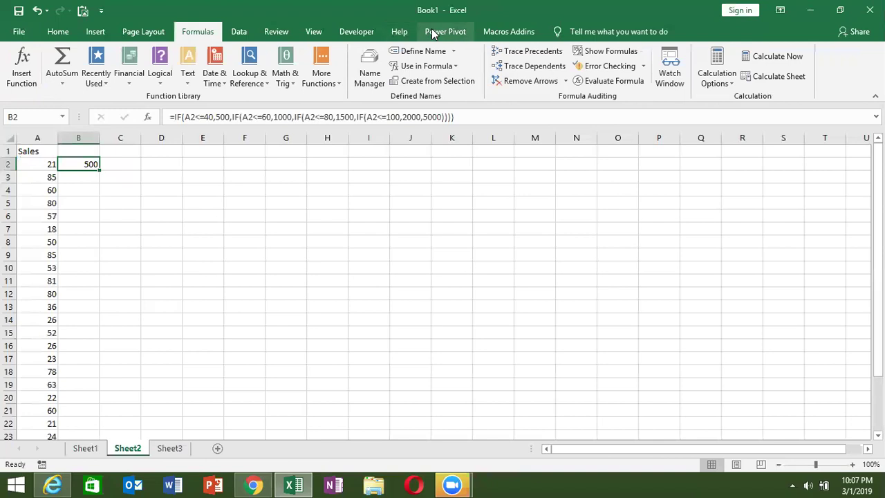
pyautogui.click(422, 51)
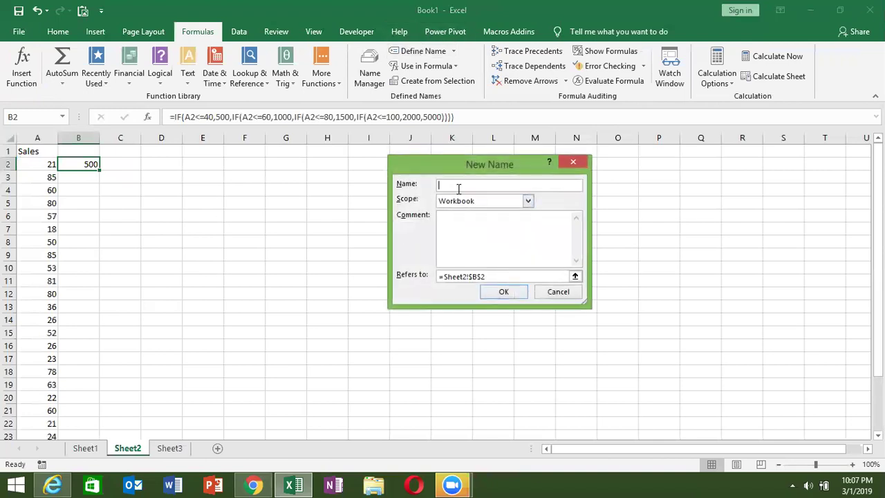
pyautogui.write('INC')
pyautogui.moveTo(493, 277); pyautogui.dragTo(441, 276)
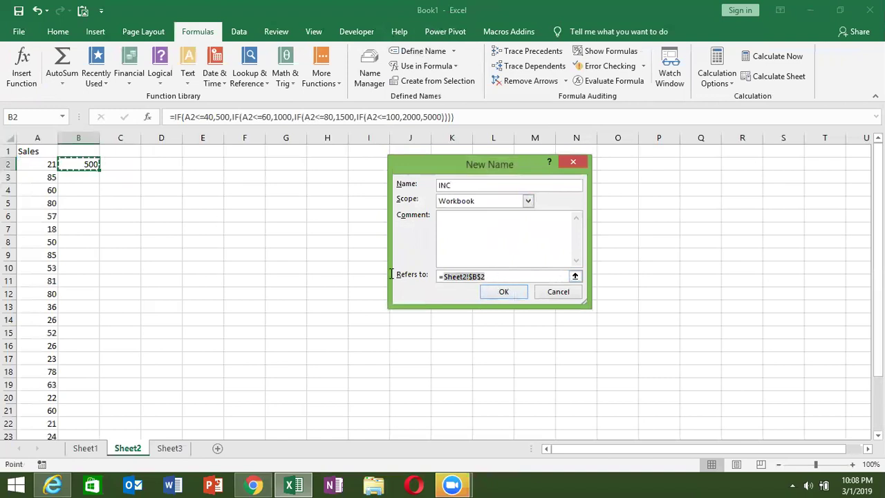
pyautogui.press('BackSpace')
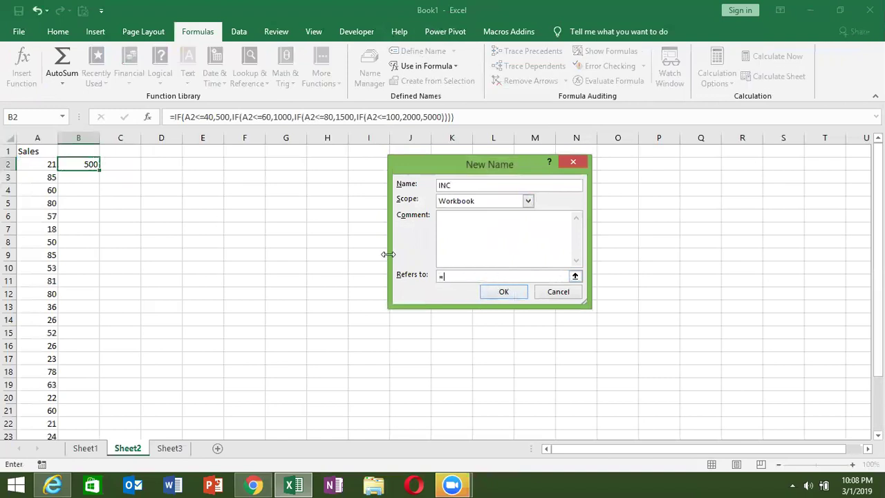
pyautogui.hotkey('ctrl', 'v')
pyautogui.click(503, 293)
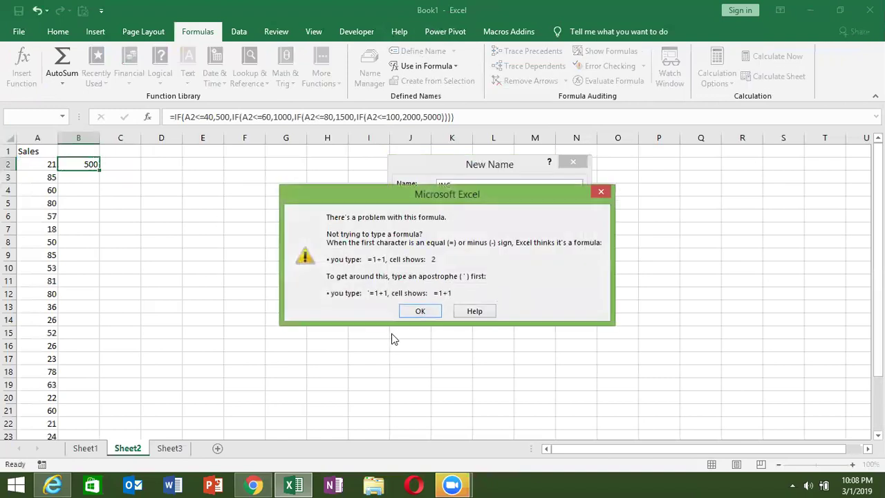
pyautogui.click(415, 311)
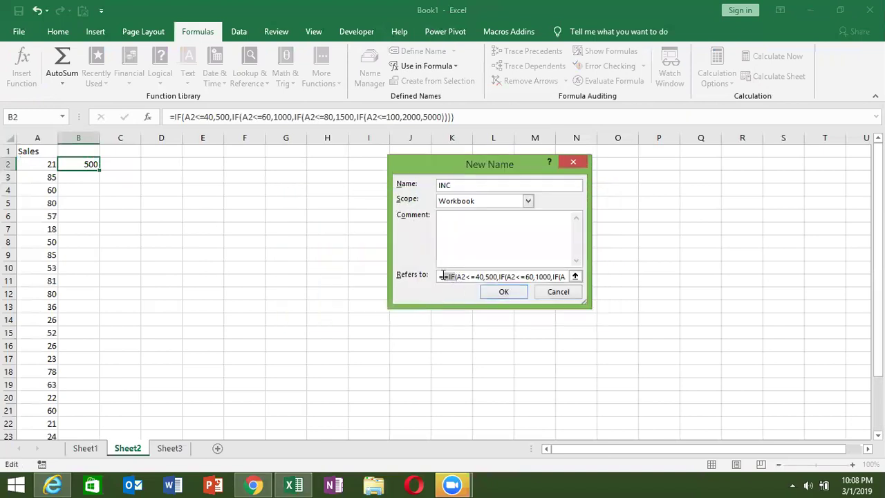
pyautogui.click(446, 277)
pyautogui.press('BackSpace')
pyautogui.click(503, 291)
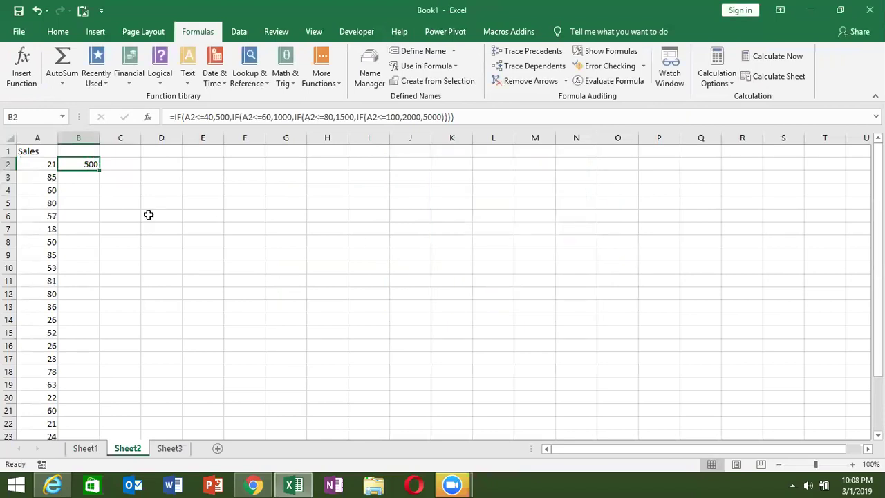
# Enter =INC in B3 so it returns the 2000 incentive for sales of 85
pyautogui.click(82, 173)
pyautogui.write('=')
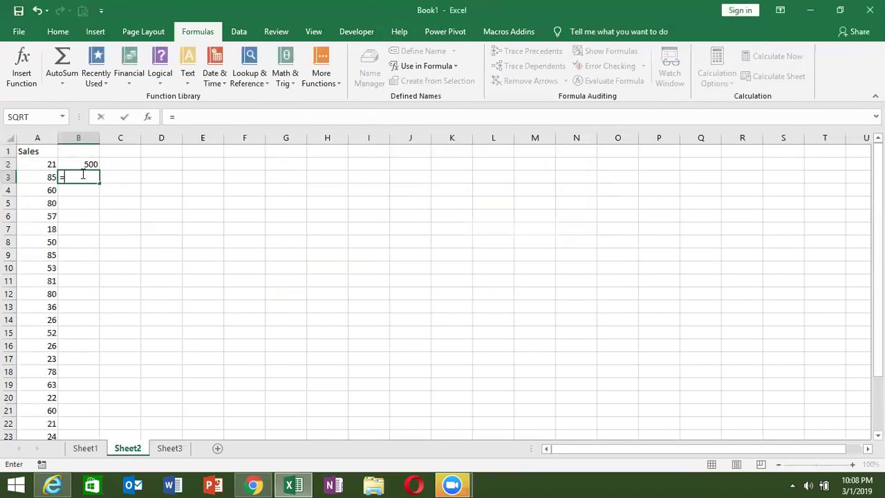
pyautogui.write('INC')
pyautogui.hotkey('ctrl', 'Return')
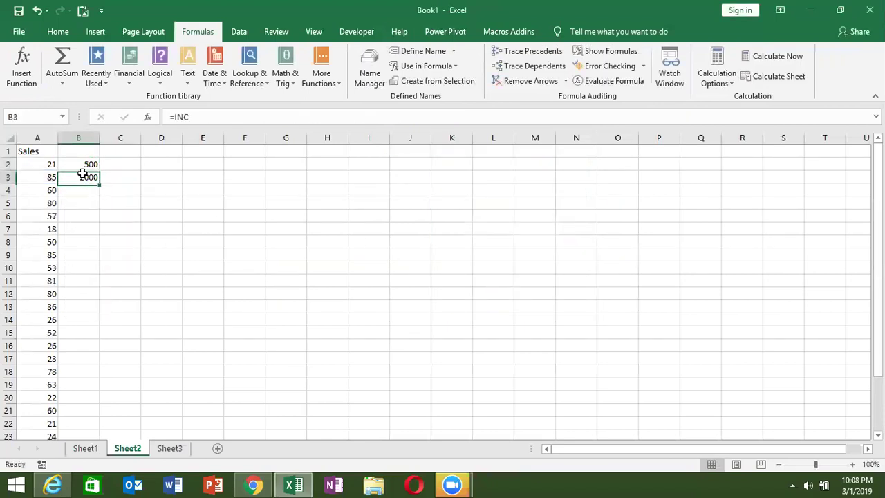
pyautogui.moveTo(882, 2)
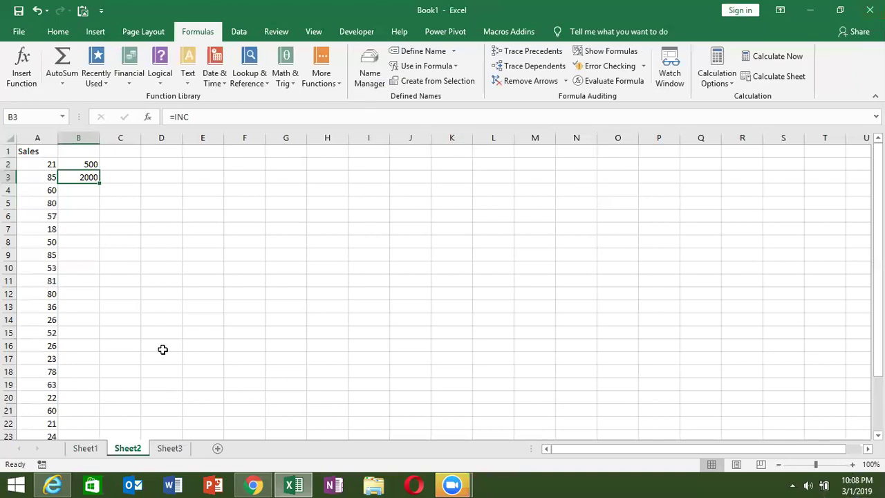
# On Sheet3, add the headings 'City Code' and 'city Name' in A1 and B1
pyautogui.click(178, 449)
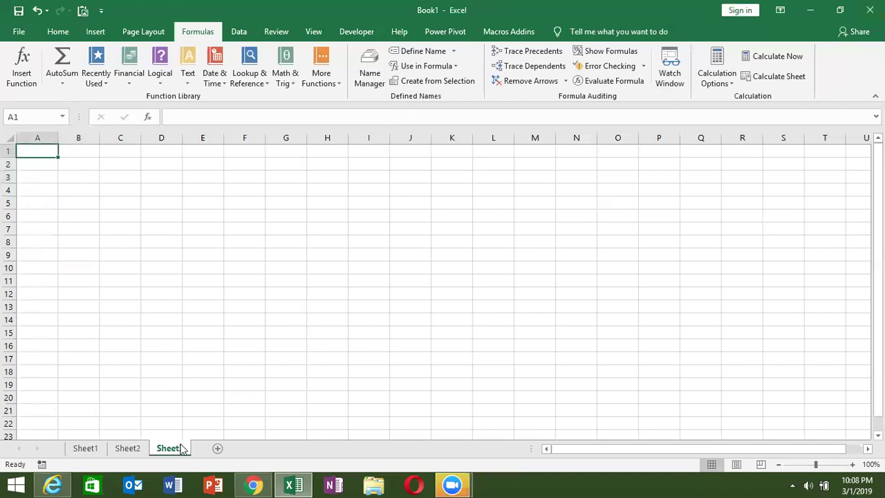
pyautogui.write('City ')
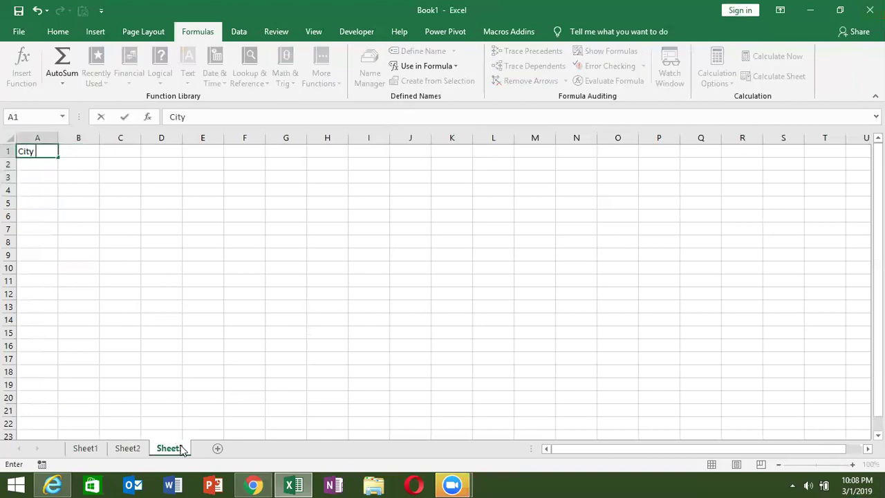
pyautogui.write('Cod')
pyautogui.write('e')
pyautogui.press('Return')
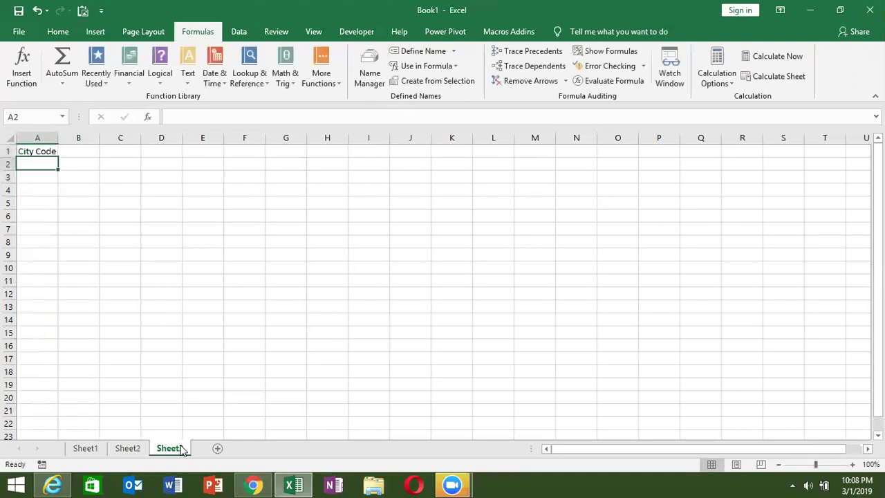
pyautogui.press('Up')
pyautogui.press('Right')
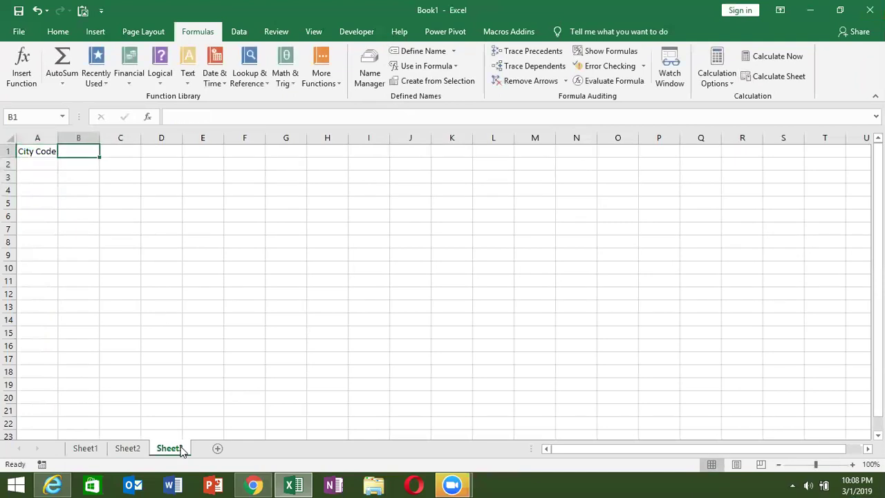
pyautogui.write('city Name')
pyautogui.press('Return')
pyautogui.press('Left')
pyautogui.press('Right')
# Enter code 11 with Delhi as the first row of the F2:G5 city table
pyautogui.press('Right')
pyautogui.press('Right')
pyautogui.press('Right')
pyautogui.press('Right')
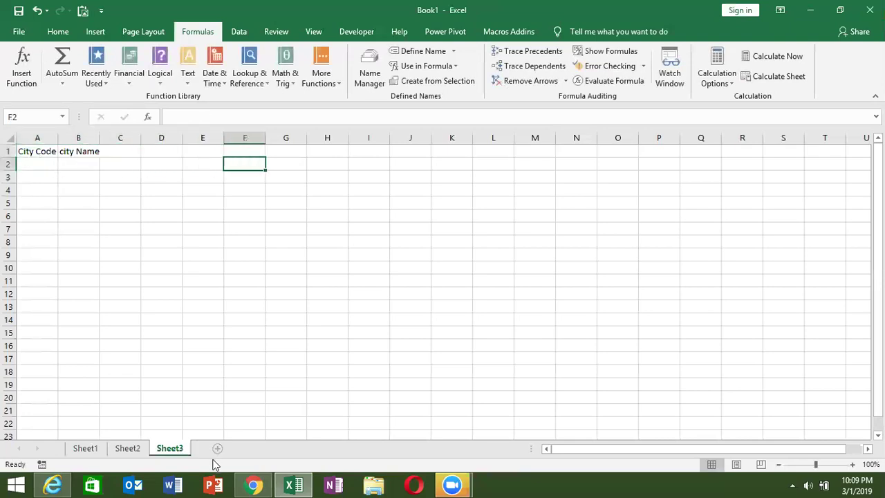
pyautogui.write('11')
pyautogui.press('Return')
pyautogui.press('Up')
pyautogui.press('Right')
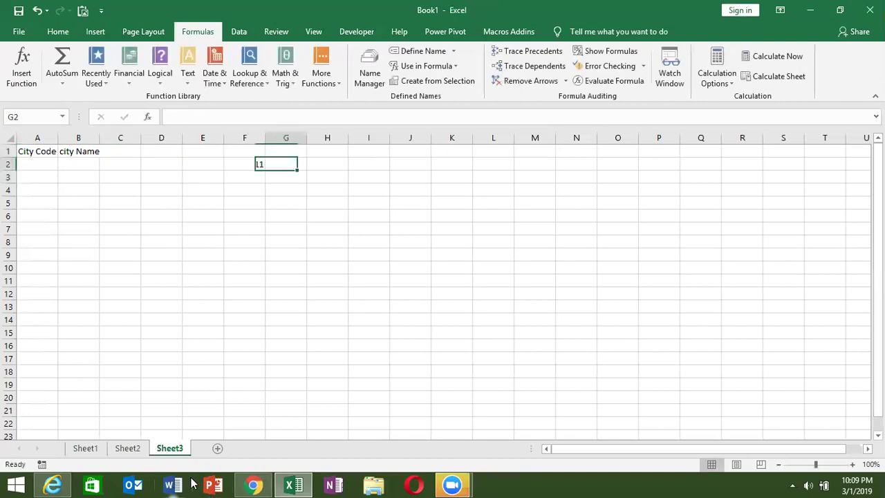
pyautogui.write('Delhi')
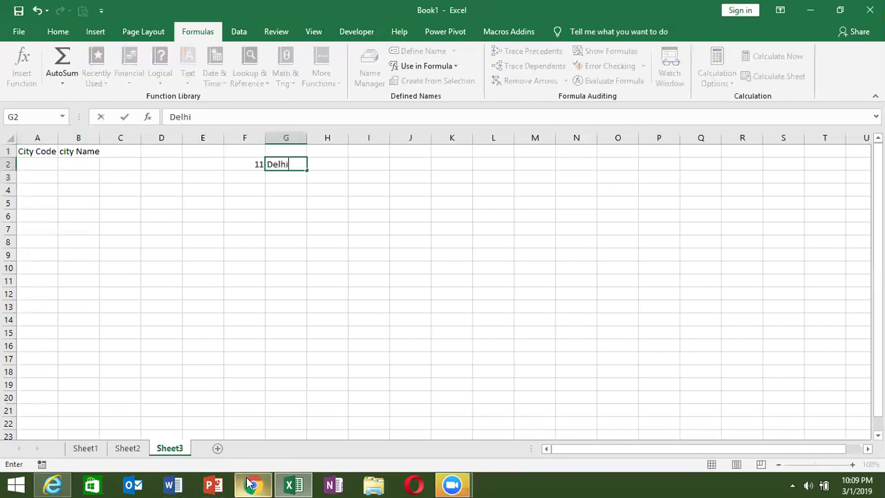
pyautogui.press('Return')
pyautogui.press('Left')
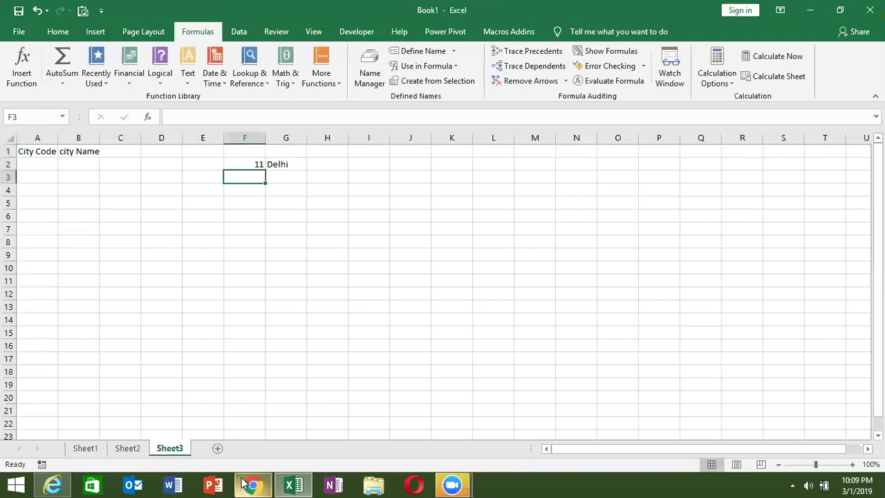
# Add the remaining city rows: 22 Mumbai, 33 Chennai, 44 Kolcuta
pyautogui.write('22')
pyautogui.press('Right')
pyautogui.write('Mu')
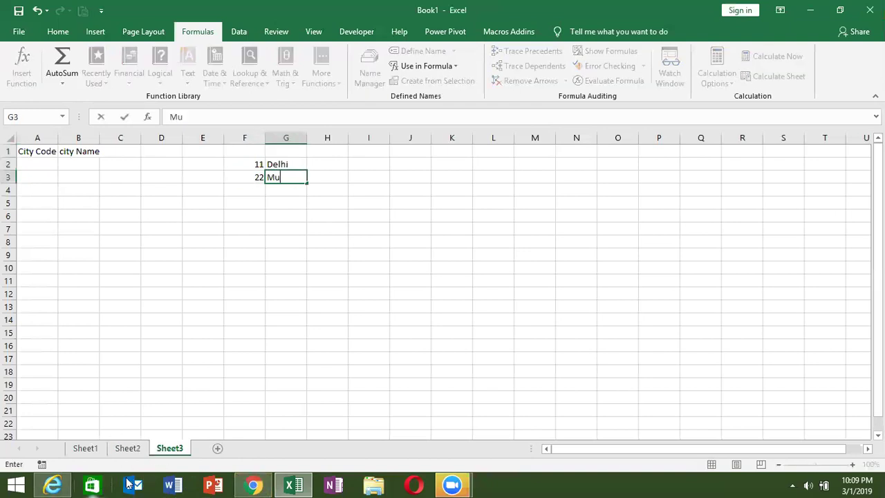
pyautogui.write('mbai')
pyautogui.press('Return')
pyautogui.write('33')
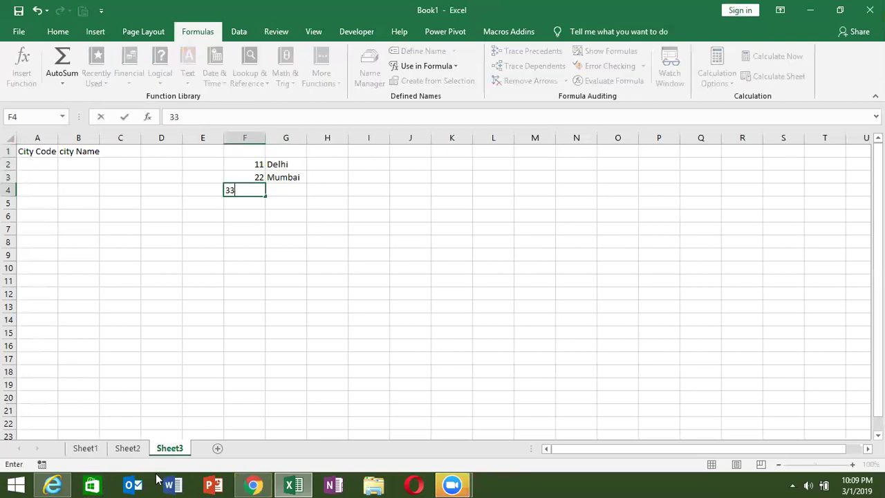
pyautogui.press('Tab')
pyautogui.write('Chennai')
pyautogui.press('Return')
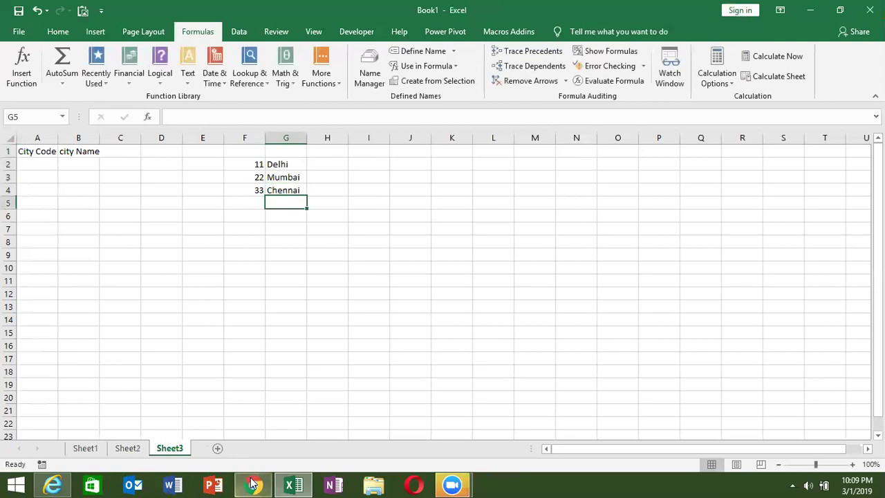
pyautogui.write('44')
pyautogui.press('Tab')
pyautogui.write('Kolcuta')
pyautogui.press('Return')
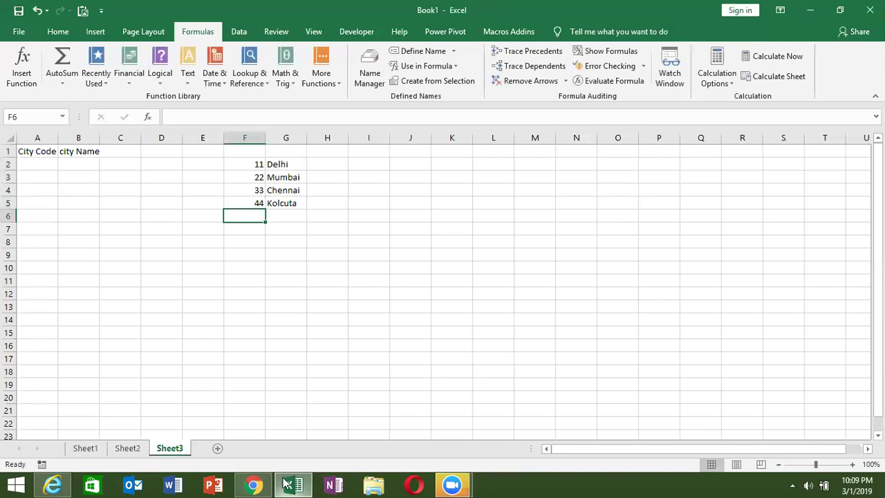
# Enter city code 11 in A2
pyautogui.click(45, 152)
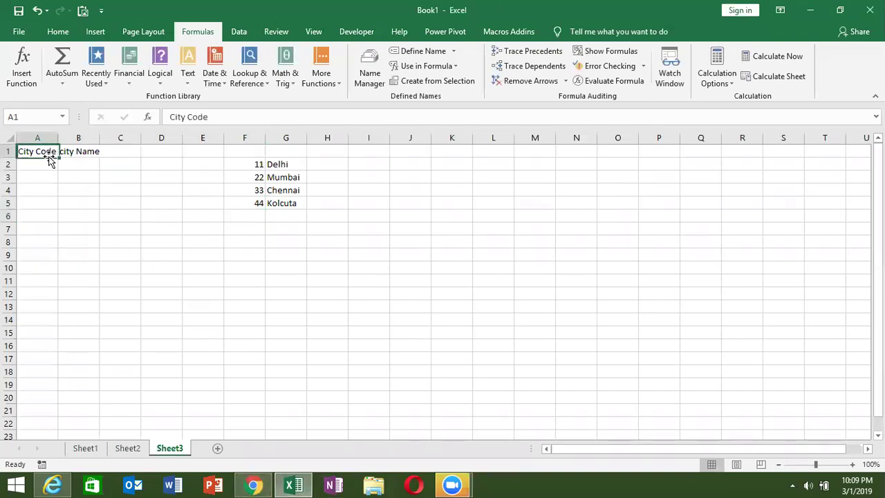
pyautogui.click(51, 162)
pyautogui.write('11')
pyautogui.press('Tab')
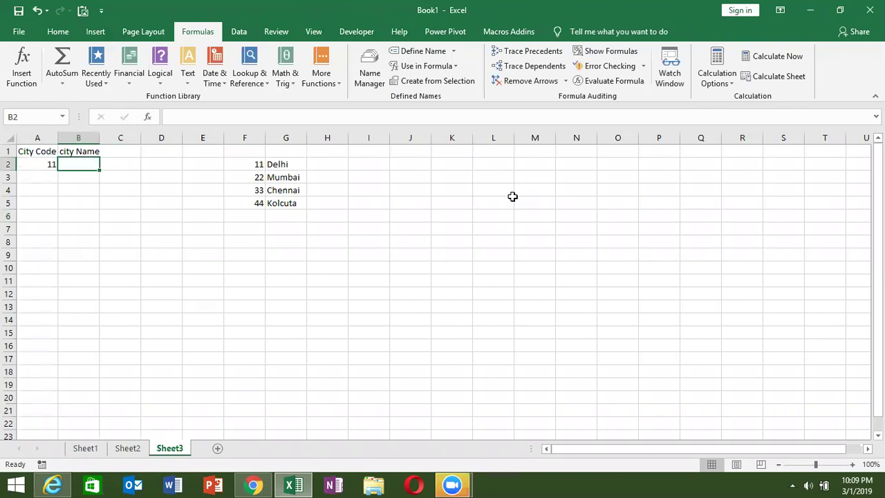
# Enter =VLOOKUP(A2,F2:G5,2,0) in B2 so it returns Delhi
pyautogui.write('=vl')
pyautogui.press('Tab')
pyautogui.press('Left')
pyautogui.write(',')
pyautogui.press('Right')
pyautogui.press('Right')
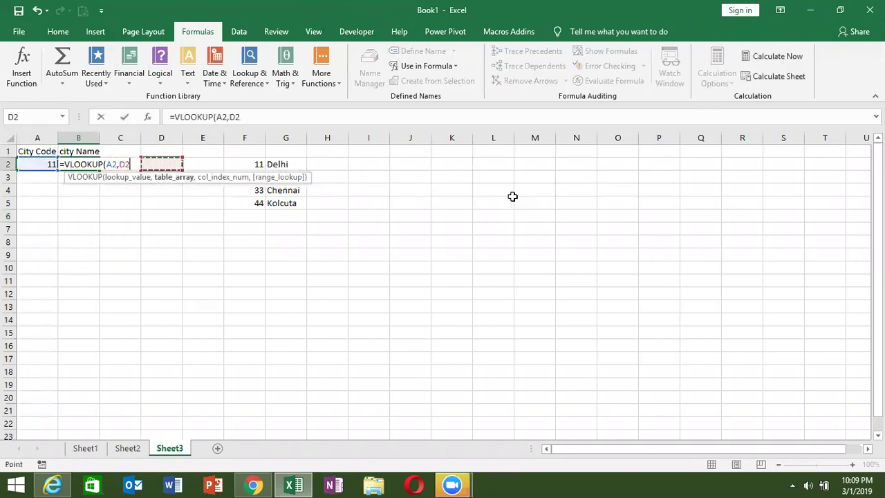
pyautogui.press('Right')
pyautogui.press('Right')
pyautogui.hotkey('shift', 'Right')
pyautogui.hotkey('shift', 'Down')
pyautogui.hotkey('shift', 'Down')
pyautogui.hotkey('shift', 'Down')
pyautogui.write(',2,0')
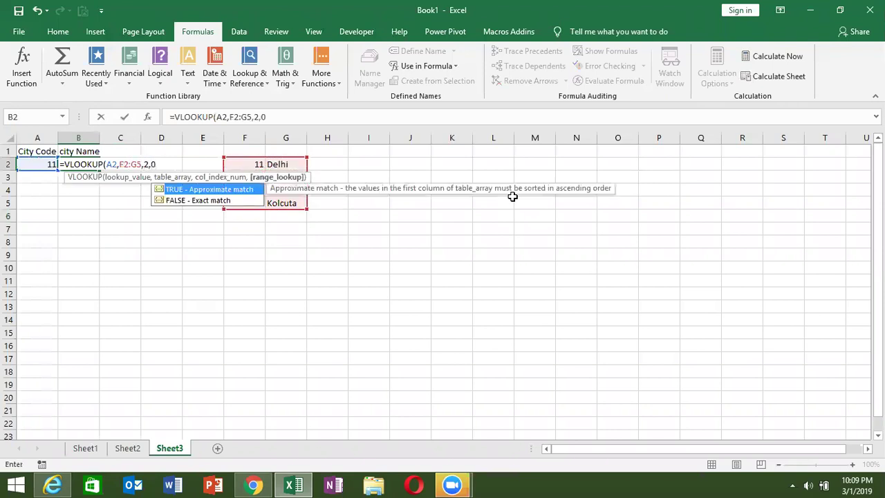
pyautogui.hotkey('ctrl', 'Return')
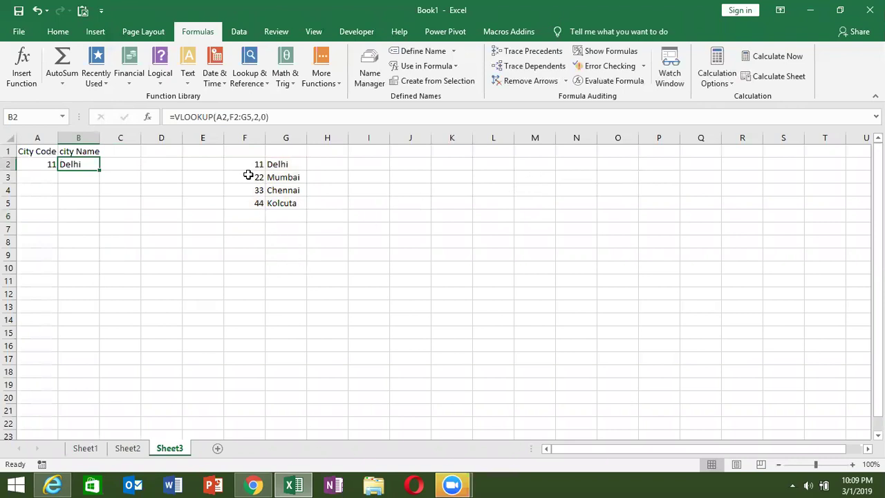
pyautogui.moveTo(247, 166); pyautogui.dragTo(297, 202)
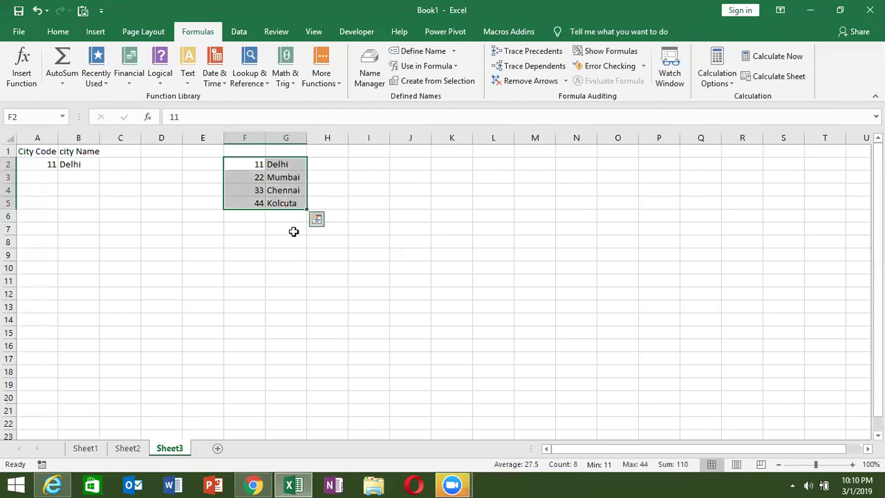
# With K5 selected, create a new defined name called Data
pyautogui.click(38, 178)
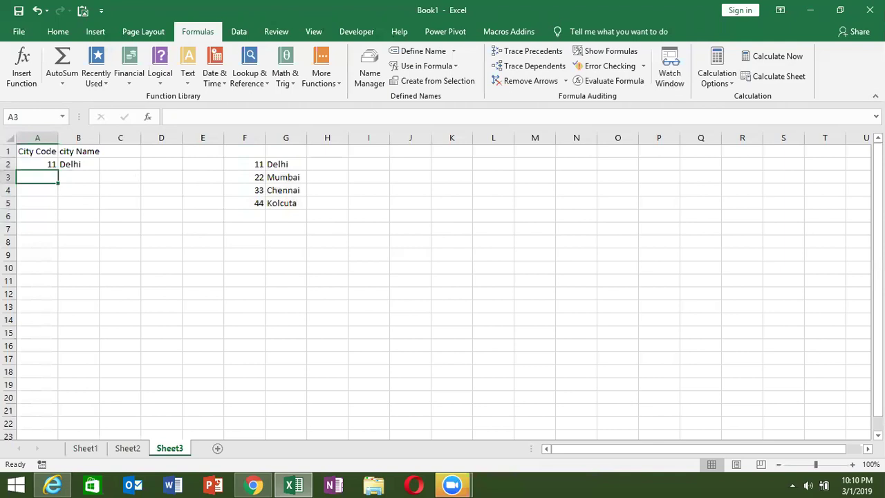
pyautogui.click(452, 202)
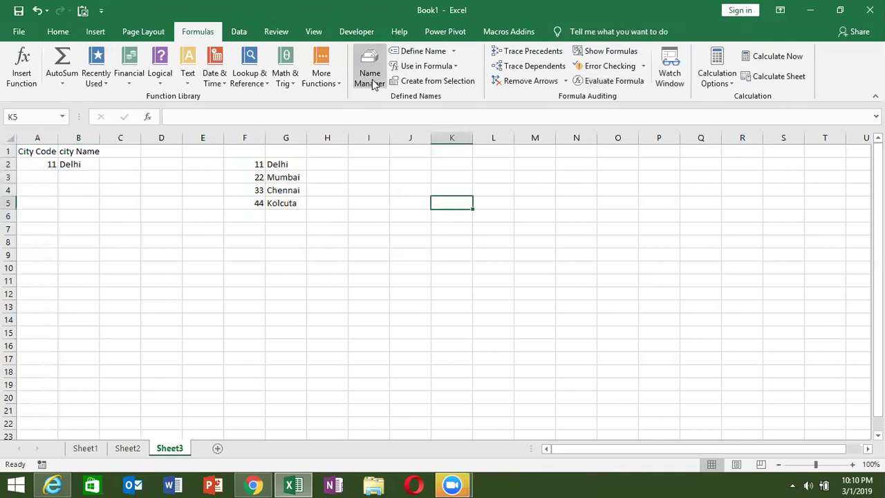
pyautogui.click(400, 54)
pyautogui.write('Data')
pyautogui.click(499, 291)
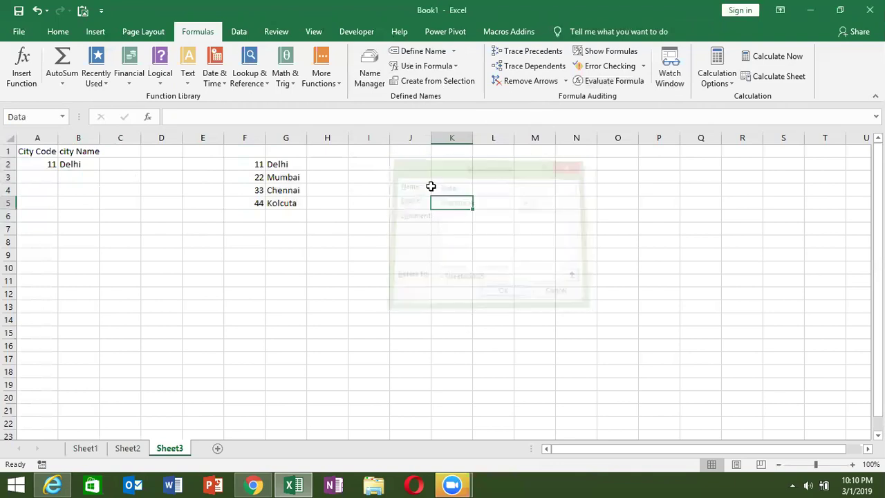
# In Name Manager, change Data to refer to ={11,"Delhi";22,"Mumbai";33,"chennai";44,"Kolcuta"}
pyautogui.click(369, 77)
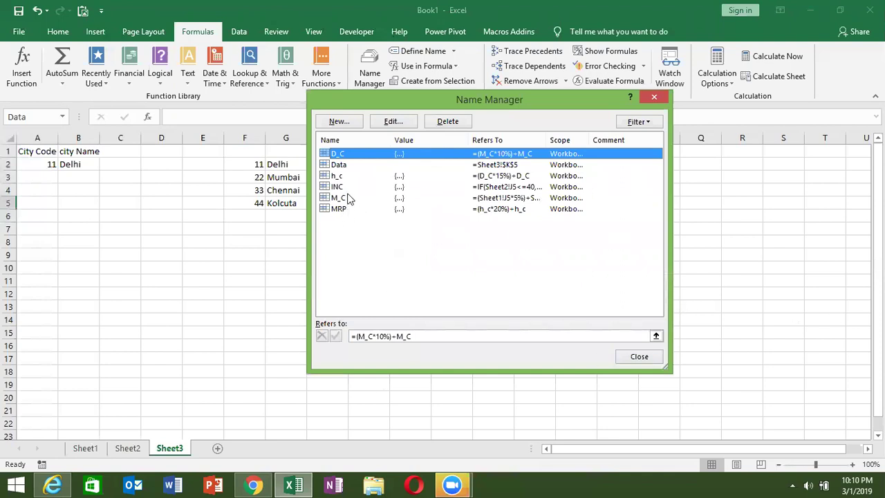
pyautogui.click(339, 166)
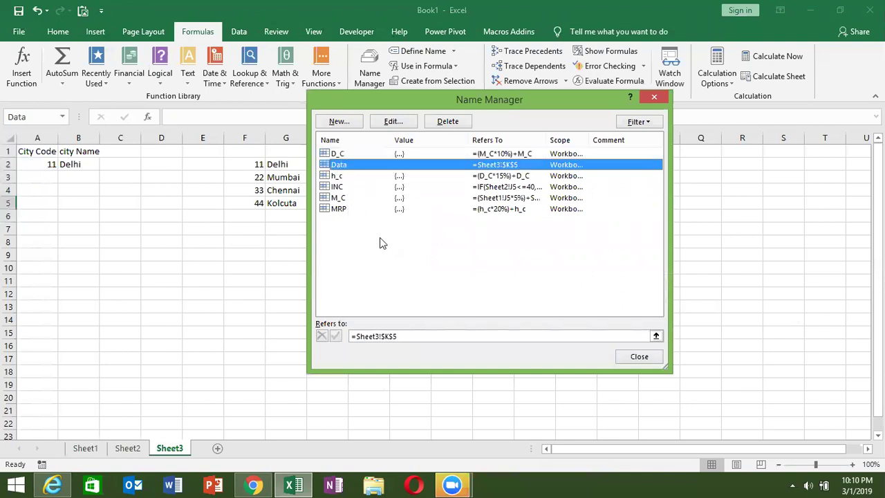
pyautogui.click(420, 336)
pyautogui.press('BackSpace')
pyautogui.press('BackSpace')
pyautogui.press('BackSpace')
pyautogui.press('BackSpace')
pyautogui.press('BackSpace')
pyautogui.write('=')
pyautogui.write('(')
pyautogui.write('11,')
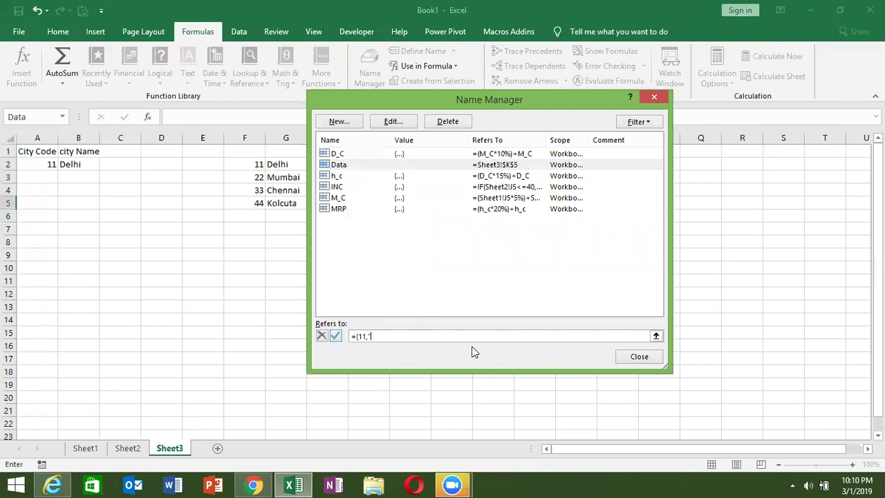
pyautogui.write('Delhi')
pyautogui.write(';')
pyautogui.moveTo(476, 99); pyautogui.dragTo(555, 76)
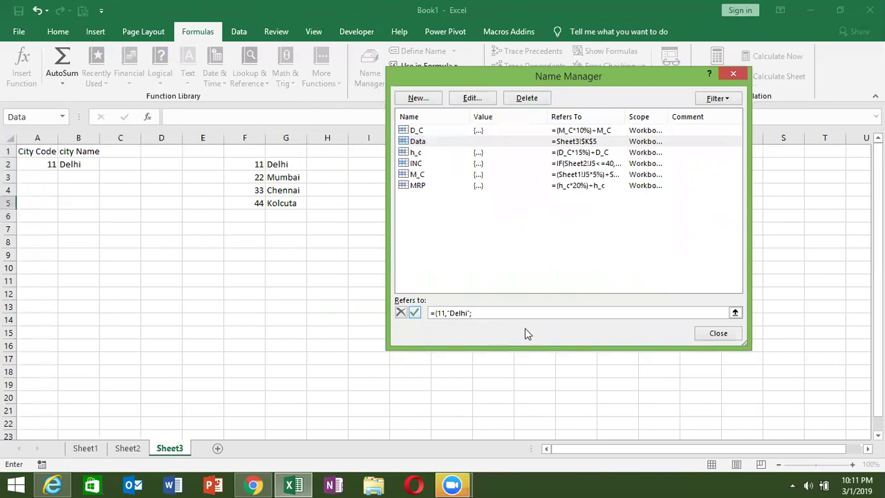
pyautogui.write('22,"Mumbai')
pyautogui.write(';33"Ch')
pyautogui.press('BackSpace')
pyautogui.press('BackSpace')
pyautogui.press('BackSpace')
pyautogui.write('"chennai')
pyautogui.write('"')
pyautogui.write(';44,"')
pyautogui.write('Kolcuta"')
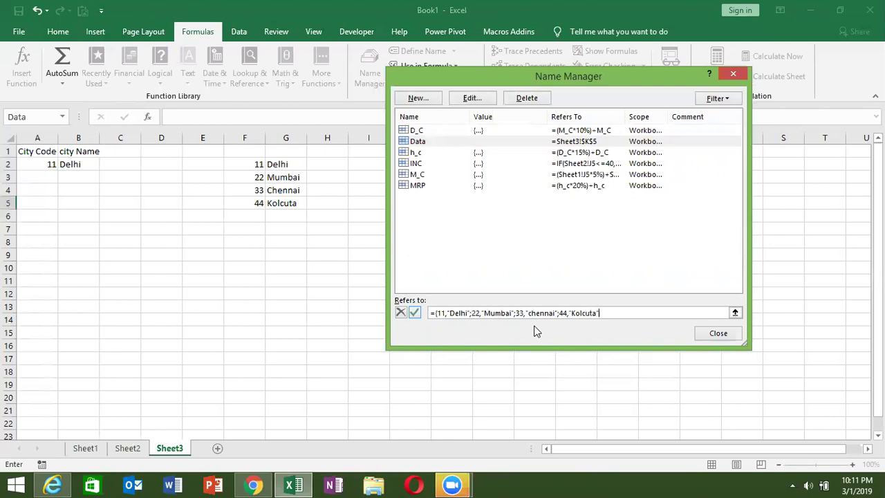
pyautogui.write('}')
# Save the Data array definition, close Name Manager, and enter code 22 in A3
pyautogui.click(415, 312)
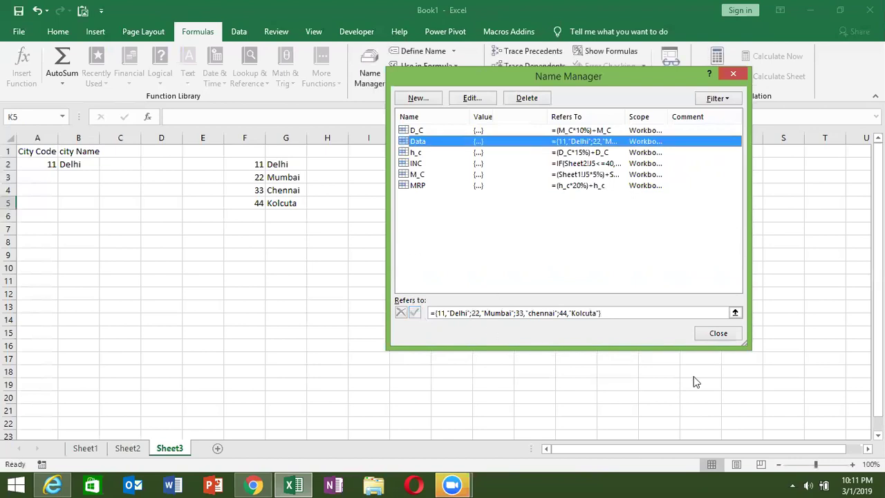
pyautogui.click(716, 333)
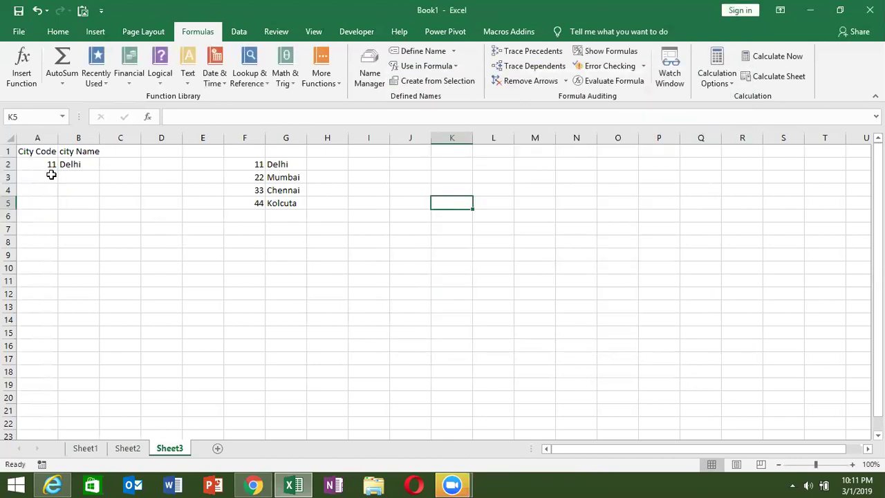
pyautogui.click(51, 175)
pyautogui.write('22')
pyautogui.click(98, 177)
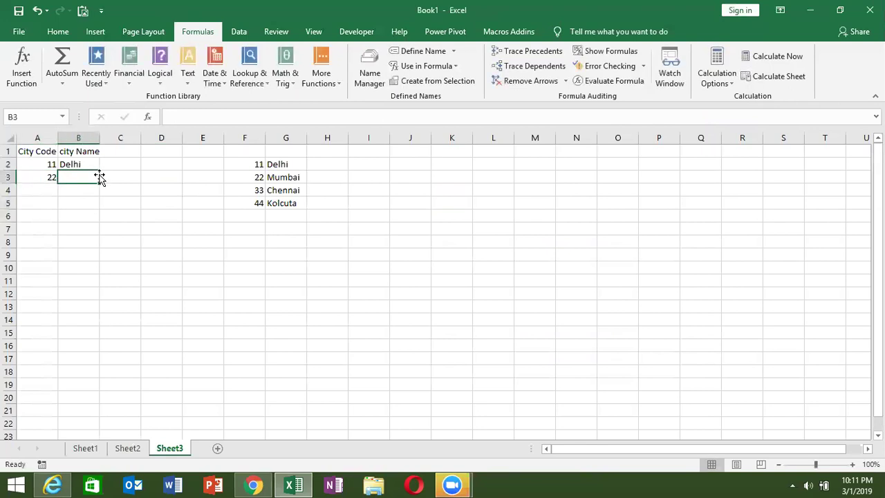
# Enter =VLOOKUP(A3,Data,2,0) in B3 so it returns Mumbai
pyautogui.write('=vl')
pyautogui.press('Tab')
pyautogui.press('Left')
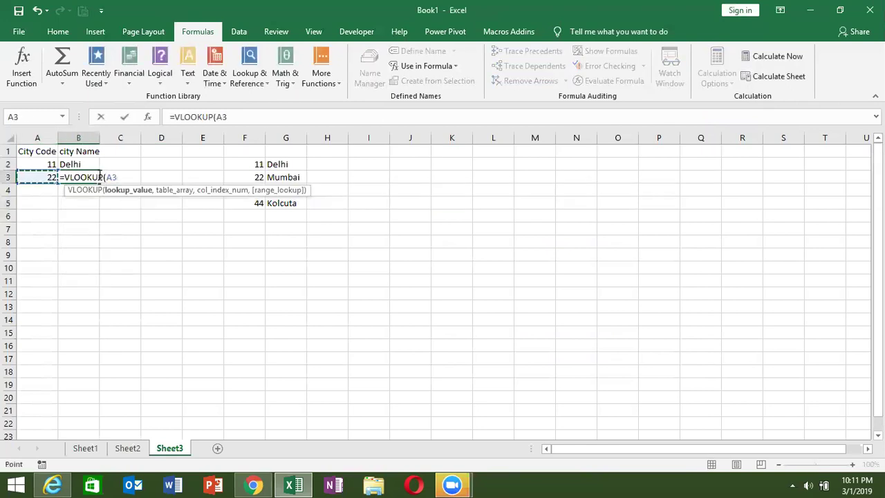
pyautogui.write(',dat')
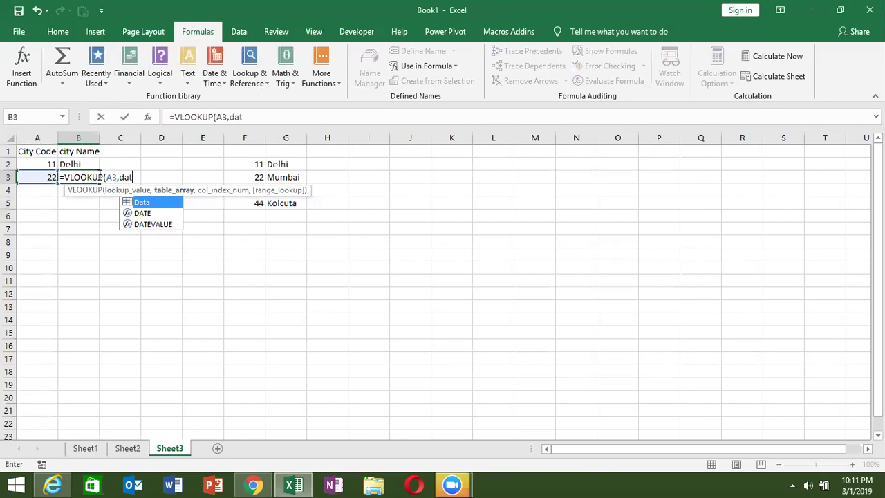
pyautogui.press('Tab')
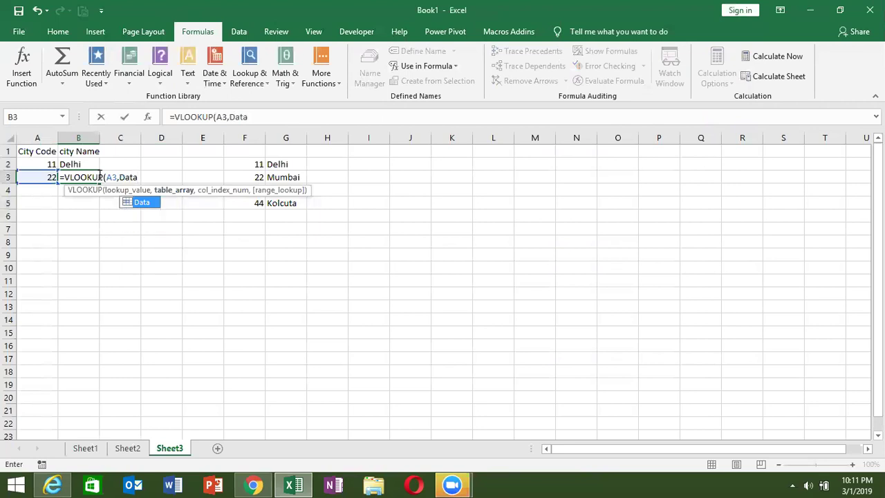
pyautogui.write(',2,0')
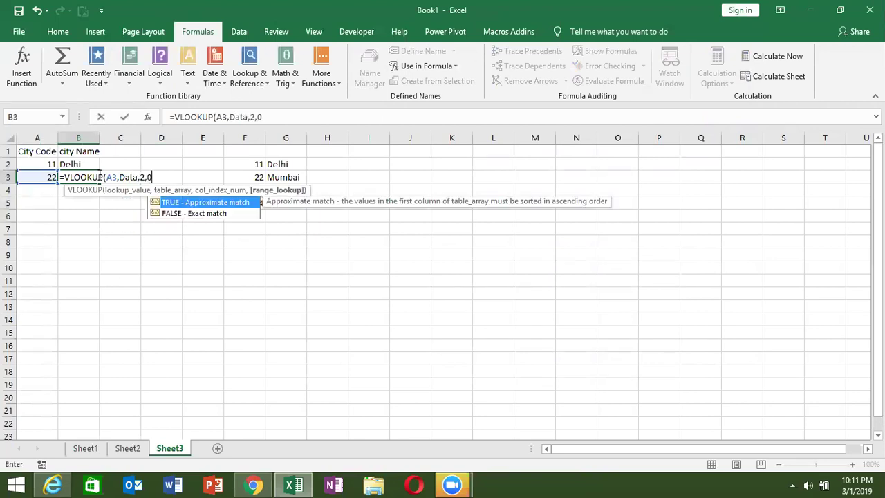
pyautogui.press('Return')
pyautogui.click(101, 178)
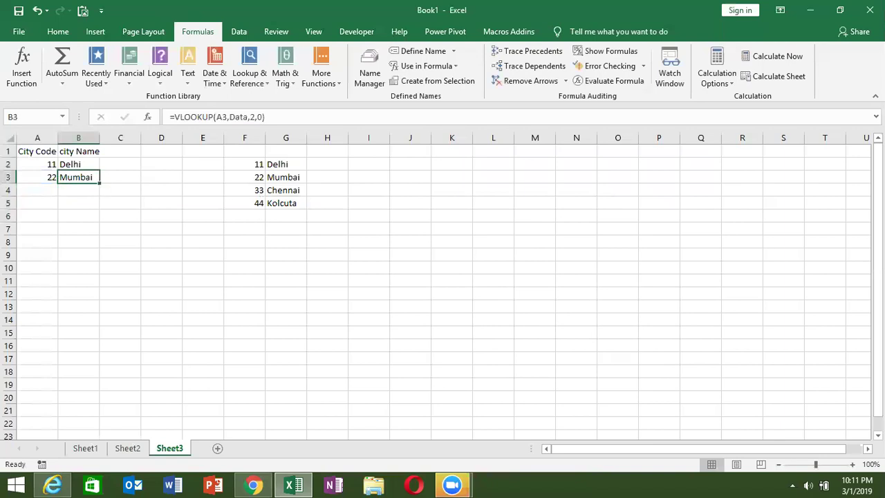
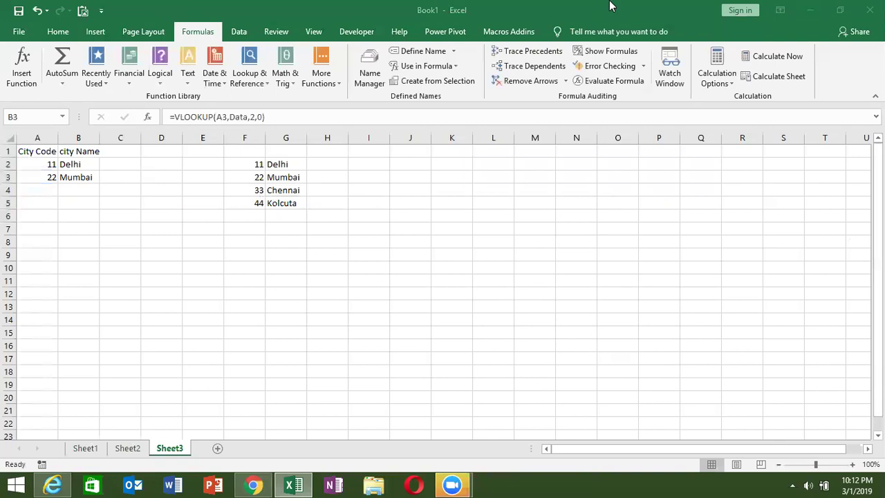
# Insert a new sheet from the Spreadsheet Solutions Loan Amortization template via the sheet tab's Insert dialog
pyautogui.click(192, 454)
pyautogui.click(217, 448)
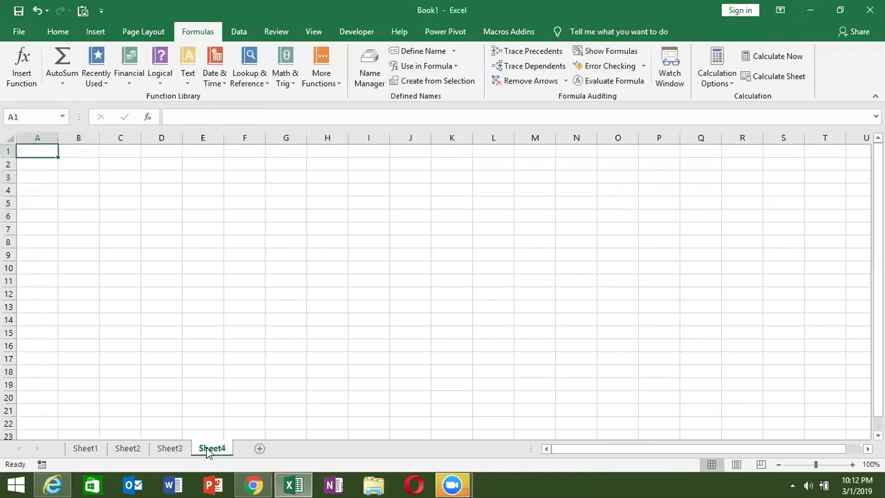
pyautogui.rightClick(207, 451)
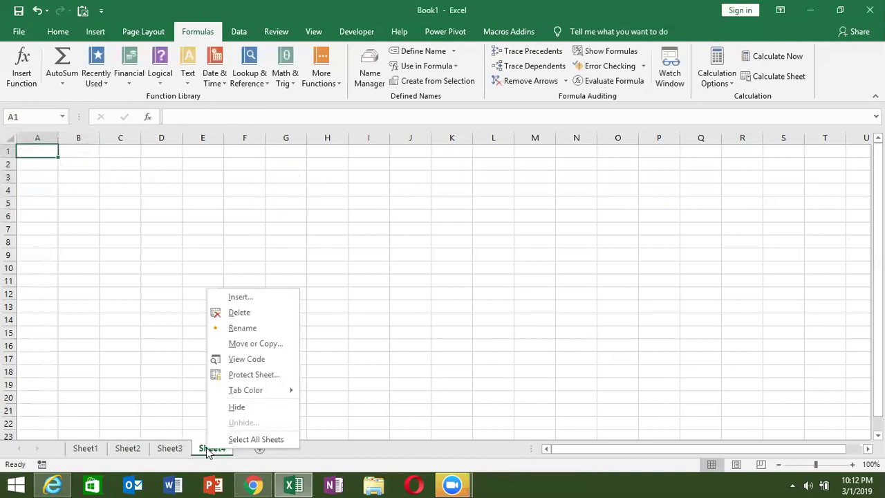
pyautogui.click(220, 302)
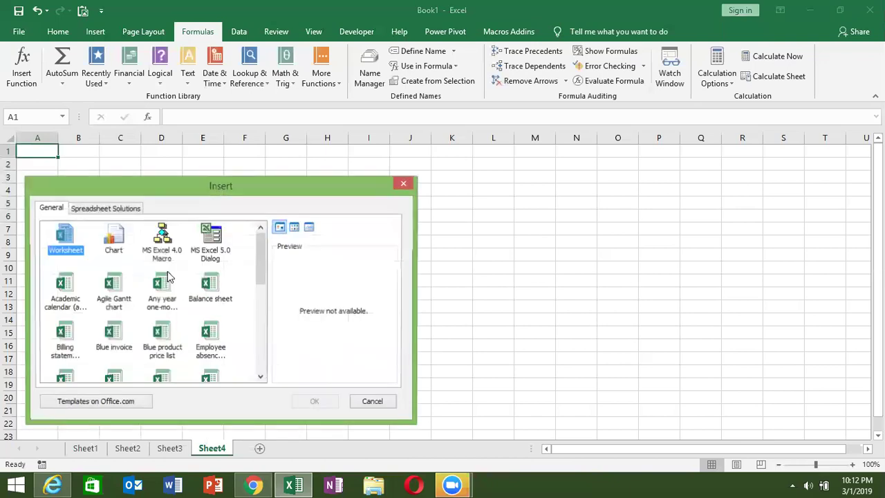
pyautogui.click(114, 238)
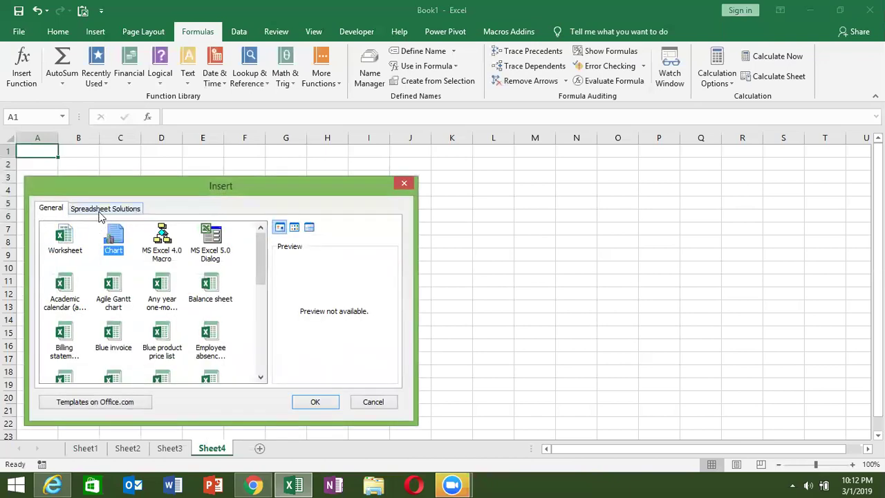
pyautogui.click(100, 216)
pyautogui.click(196, 259)
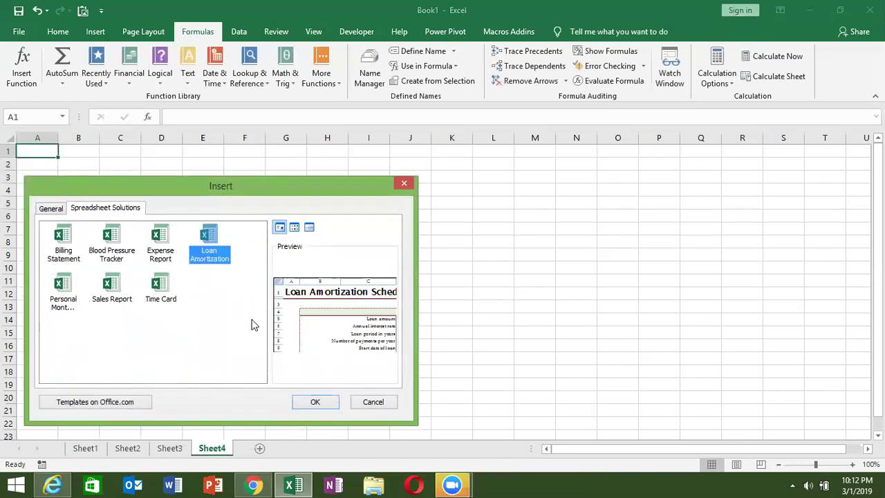
pyautogui.click(316, 403)
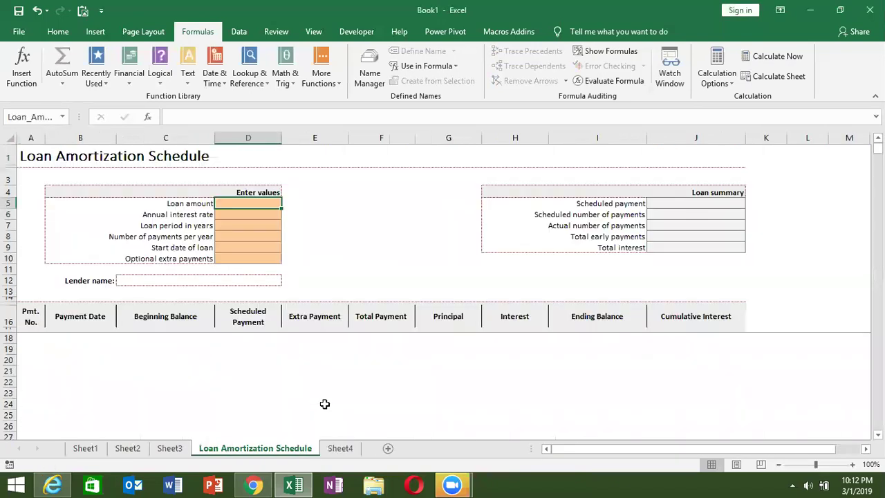
pyautogui.scroll(-1, 231, 287)
pyautogui.scroll(1, 232, 289)
# Unprotect the loan sheet from the Review tab and select the loan amount cell D5
pyautogui.click(266, 33)
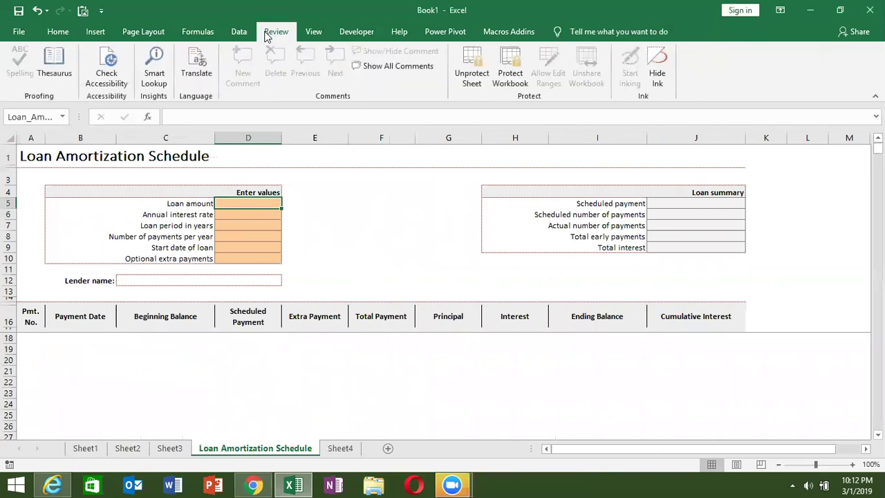
pyautogui.click(467, 76)
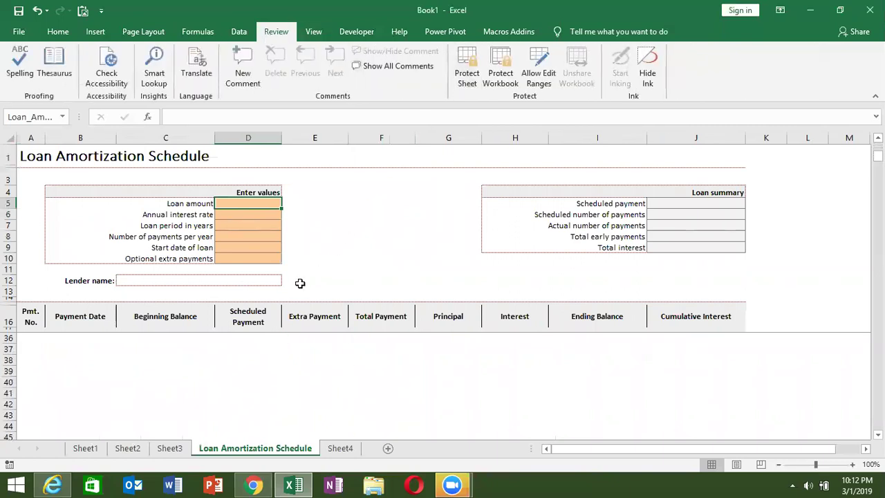
pyautogui.click(234, 213)
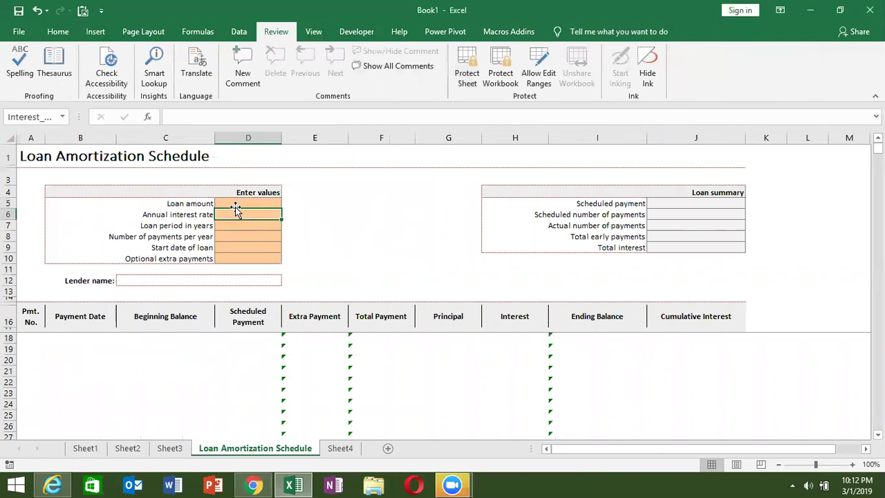
pyautogui.click(249, 201)
# Enter loan amount 50,000, 7% interest, 4 years, 12 payments per year, start date 3/1/2019
pyautogui.write('50000')
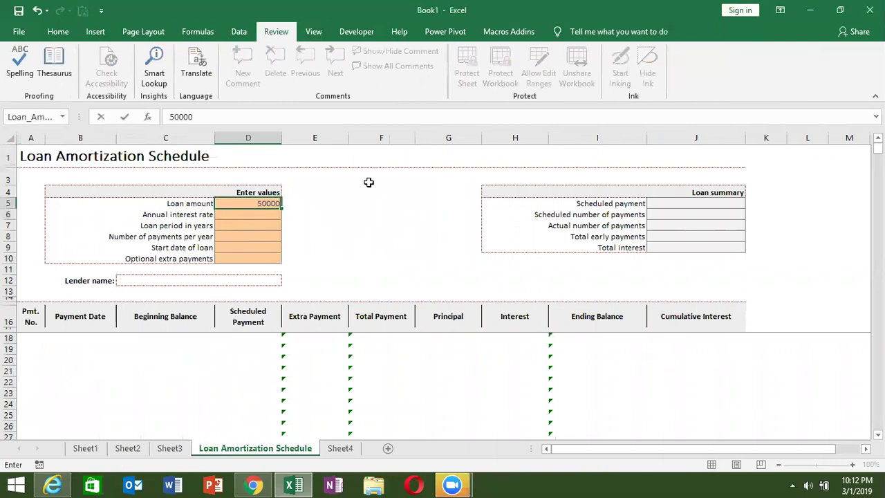
pyautogui.press('Return')
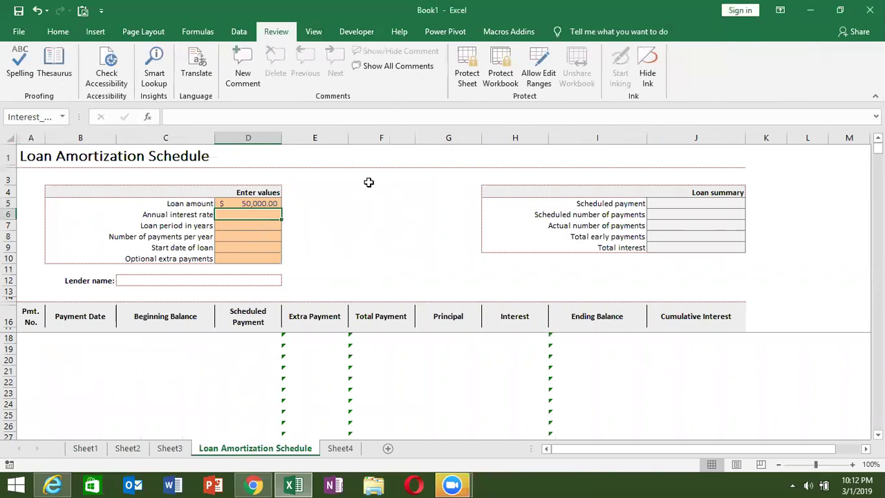
pyautogui.write('7')
pyautogui.press('Return')
pyautogui.write('4')
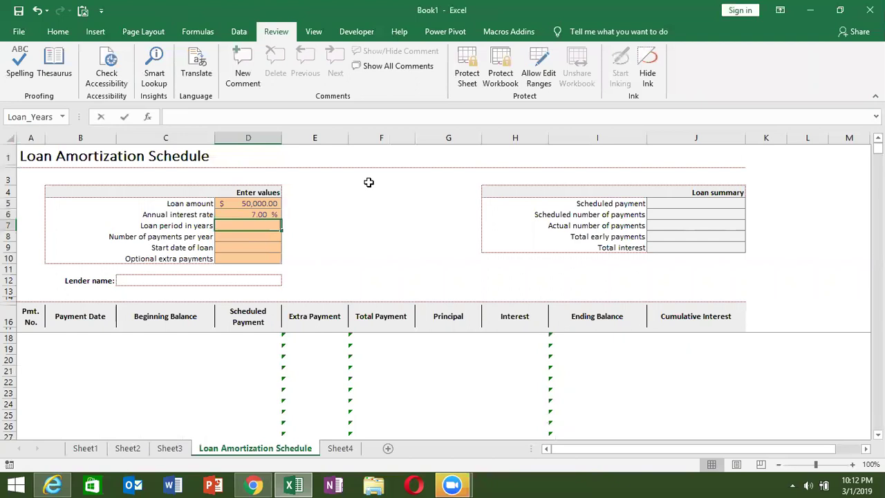
pyautogui.press('Return')
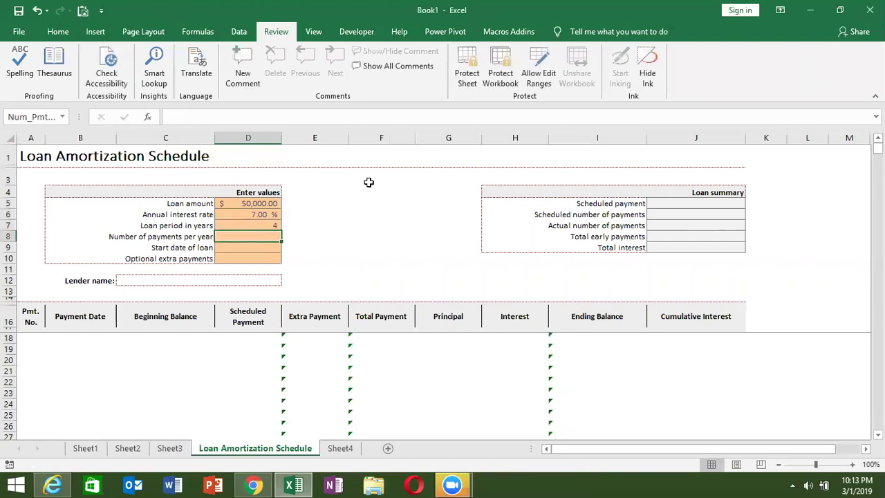
pyautogui.write('12')
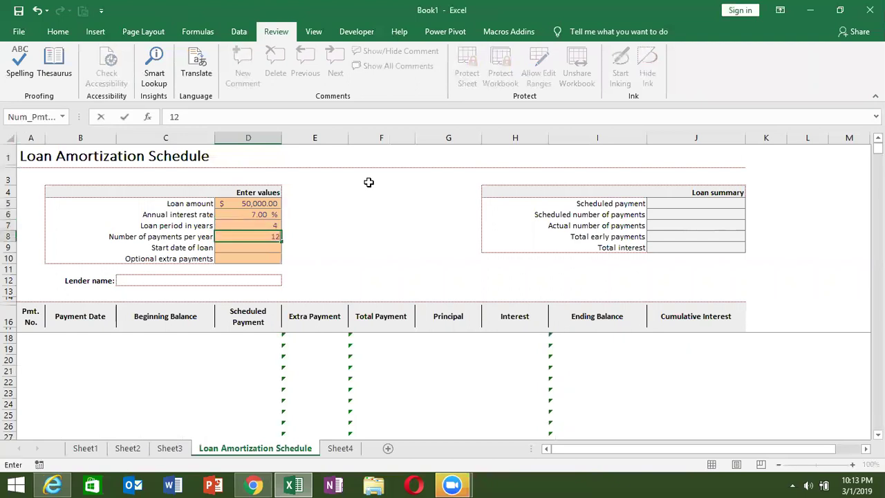
pyautogui.press('Return')
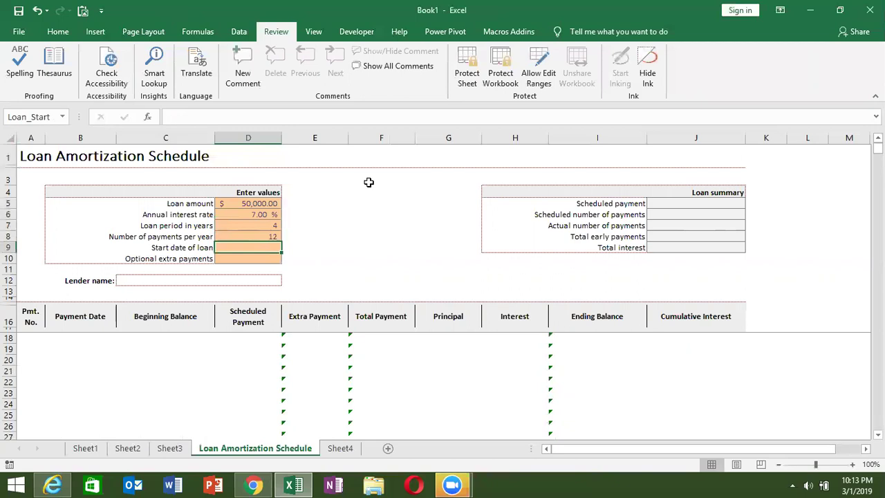
pyautogui.write('3/1/2019')
pyautogui.press('Return')
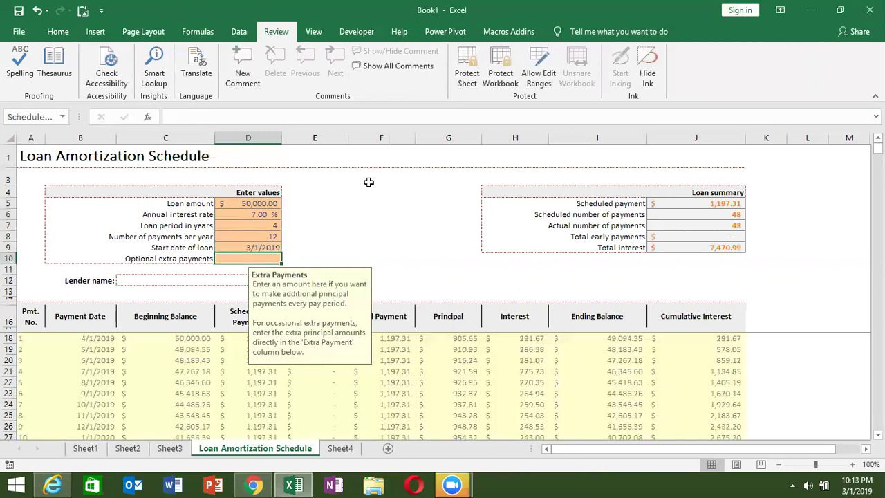
# Inspect the beginning balance formula in C18 and the loan summary results in J5:J9
pyautogui.click(159, 338)
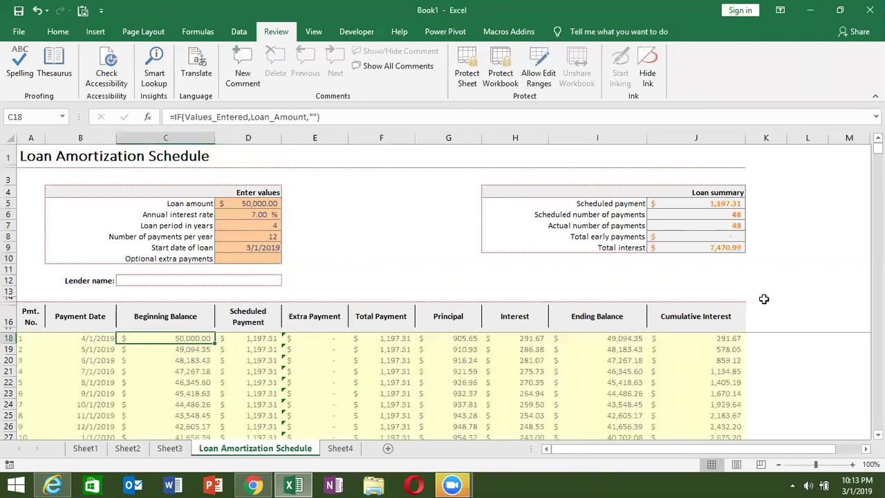
pyautogui.moveTo(669, 203); pyautogui.dragTo(738, 246)
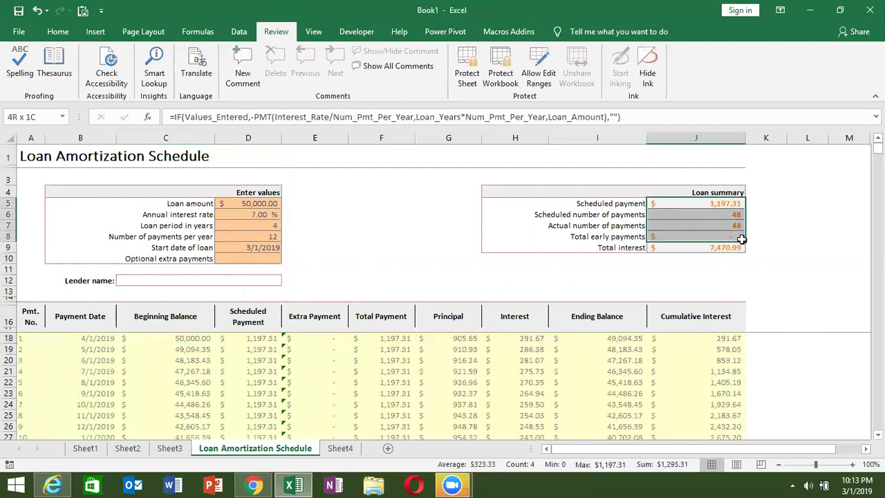
pyautogui.scroll(-4, 157, 411)
pyautogui.scroll(-2, 157, 411)
pyautogui.scroll(-10, 158, 410)
pyautogui.scroll(3, 159, 412)
pyautogui.scroll(-1, 159, 411)
pyautogui.scroll(-1, 158, 411)
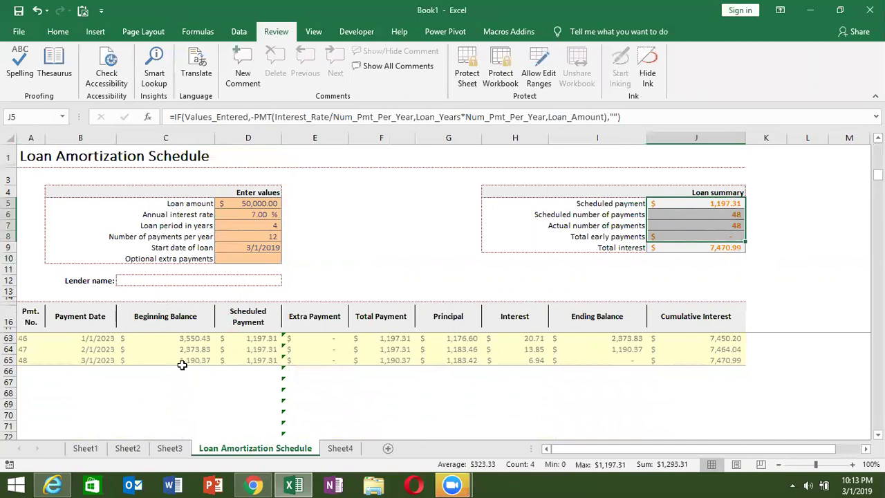
pyautogui.scroll(3, 181, 362)
pyautogui.scroll(4, 662, 430)
pyautogui.scroll(4, 624, 421)
pyautogui.scroll(4, 561, 394)
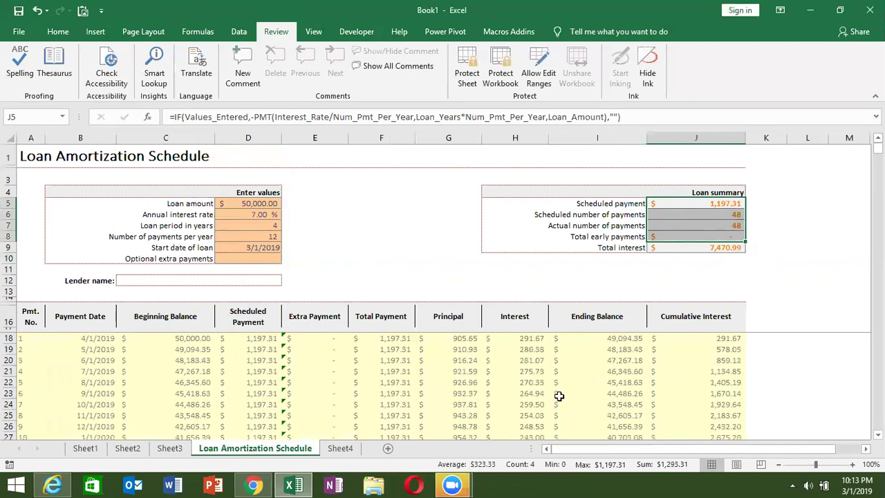
# Check the ending balance (I18), cumulative interest (J19) and Total Payment (F21) formulas
pyautogui.click(614, 338)
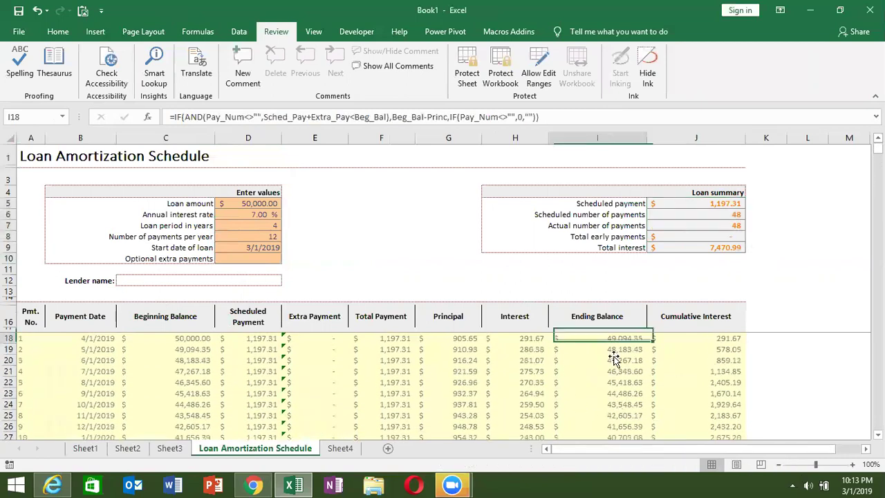
pyautogui.click(697, 349)
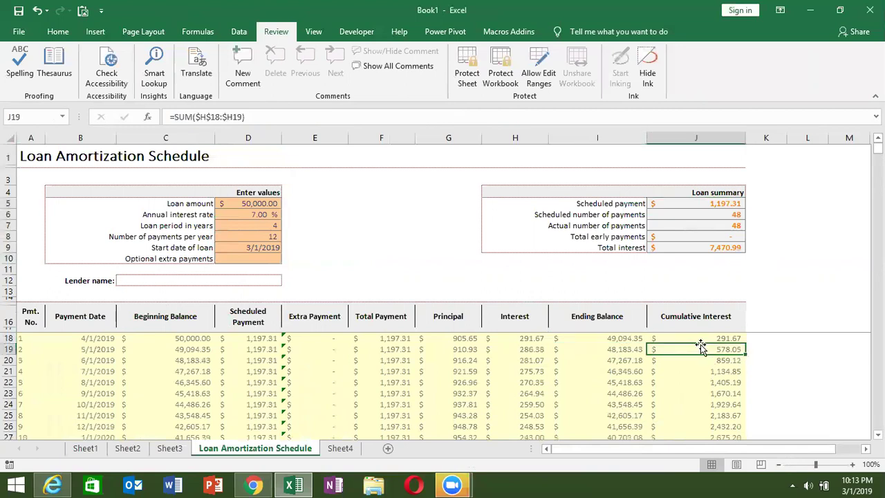
pyautogui.scroll(-3, 707, 309)
pyautogui.scroll(-2, 707, 339)
pyautogui.scroll(5, 709, 348)
pyautogui.click(379, 370)
pyautogui.scroll(-1, 387, 371)
pyautogui.scroll(-2, 400, 371)
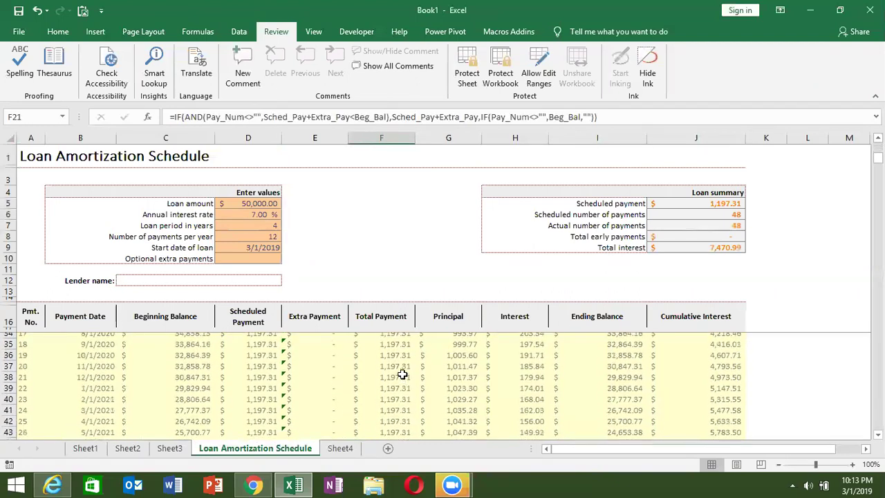
pyautogui.scroll(-1, 400, 372)
pyautogui.scroll(4, 403, 376)
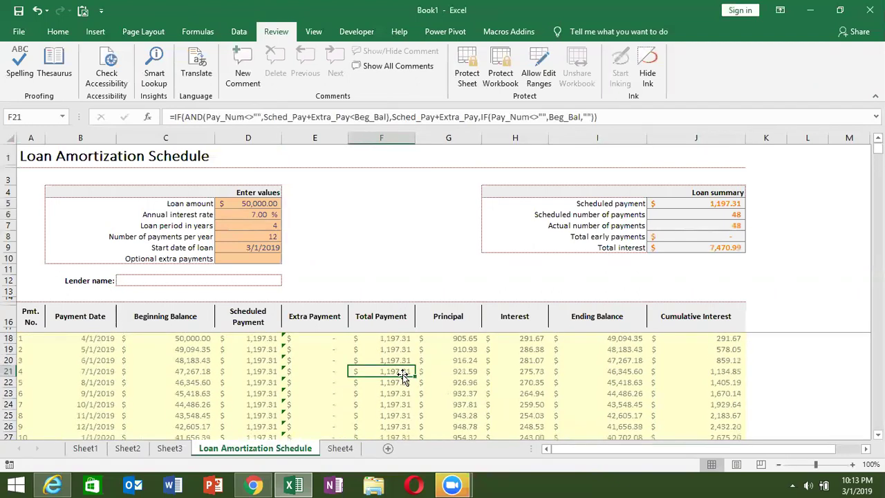
# Examine B20's Payment Date formula, make the formula bar one line taller, and check D9
pyautogui.click(86, 357)
pyautogui.doubleClick(85, 357)
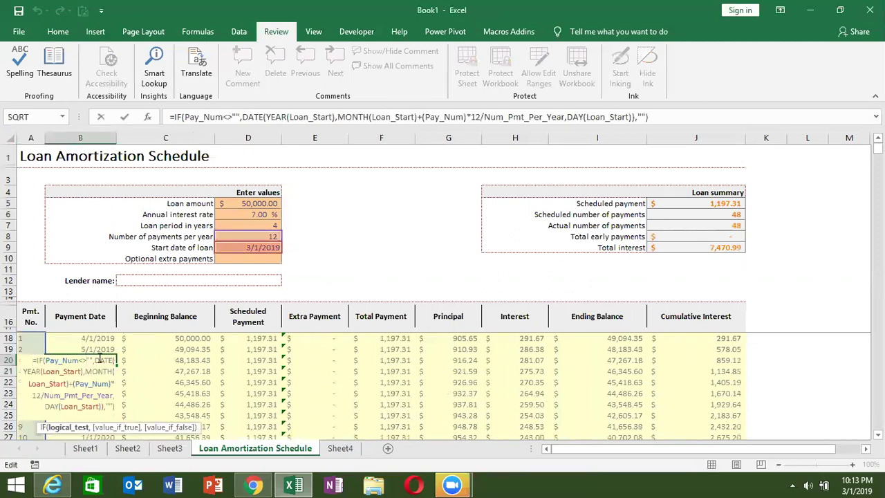
pyautogui.press('Escape')
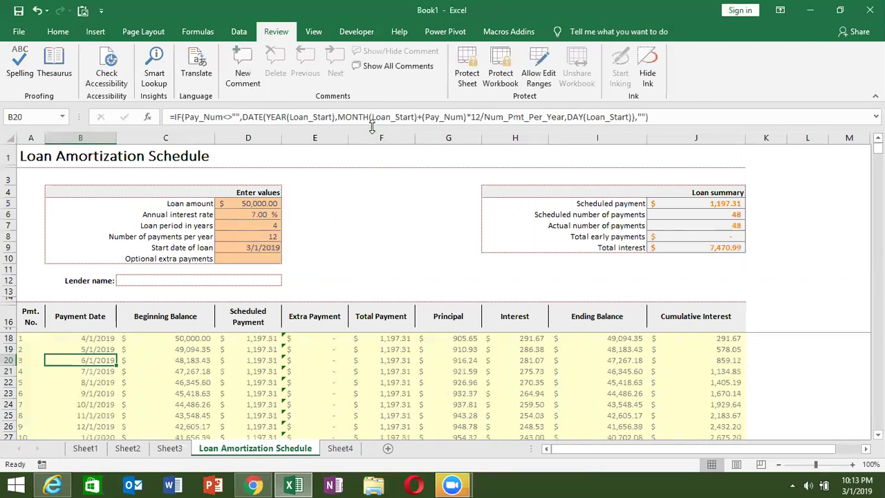
pyautogui.moveTo(372, 126); pyautogui.dragTo(377, 152)
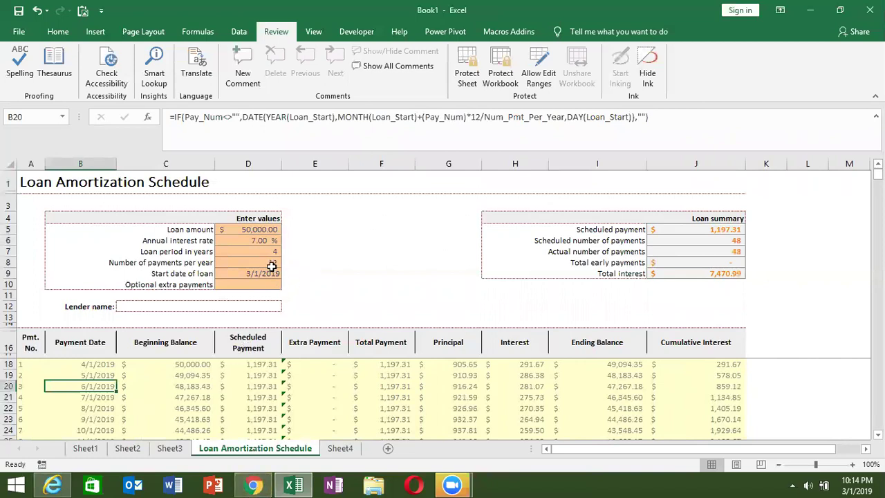
pyautogui.click(229, 276)
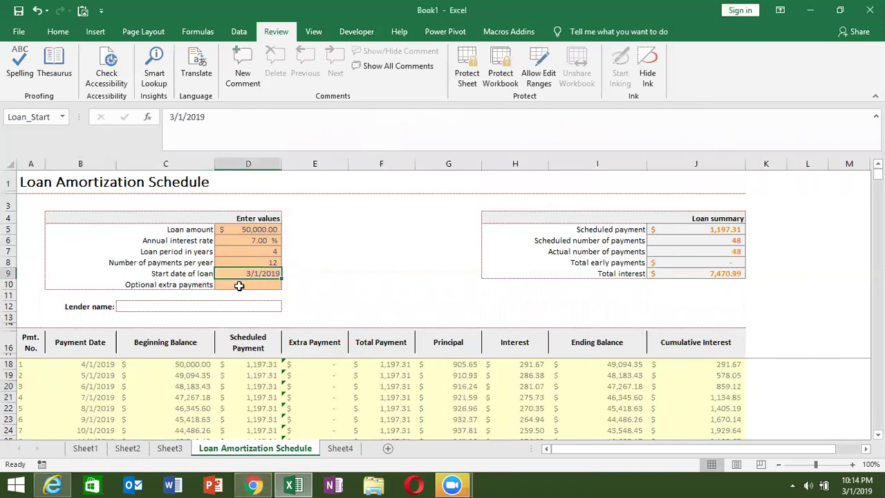
pyautogui.click(238, 31)
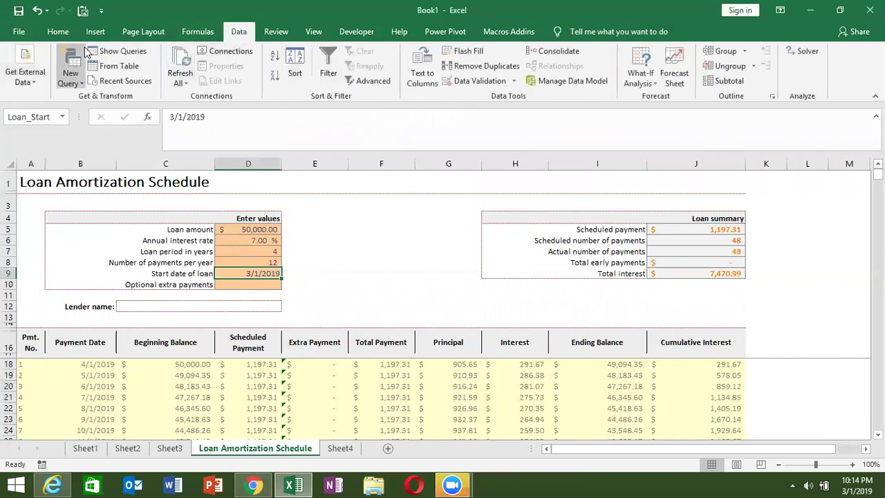
# Open Name Manager and inspect Beg_Bal, Cum_Int, Data, D_C, End_Bal, Extra_Pay and Full_Print
pyautogui.click(213, 32)
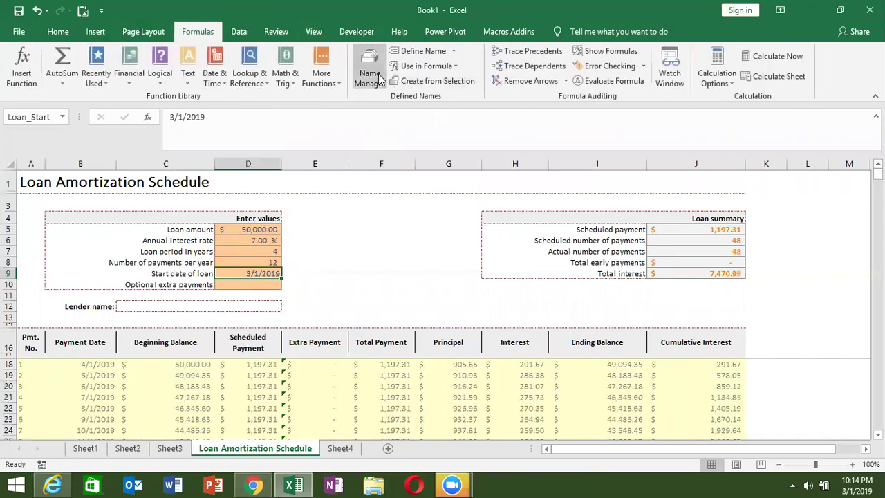
pyautogui.click(372, 69)
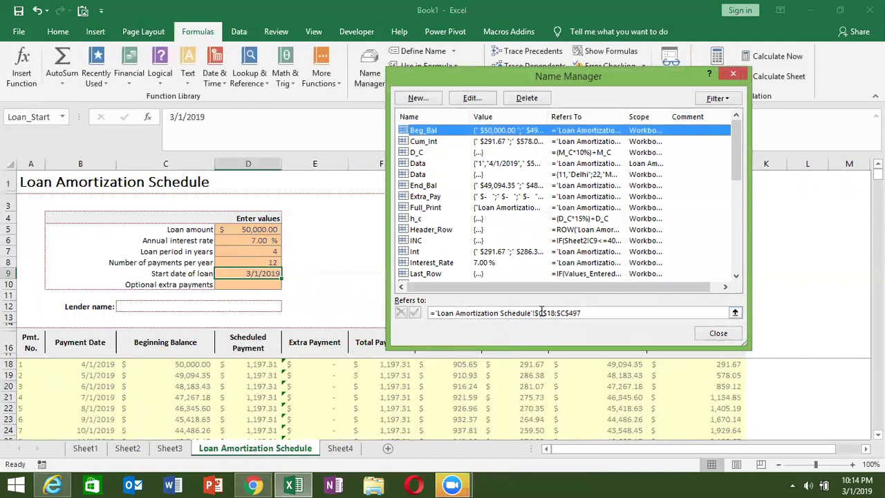
pyautogui.click(554, 313)
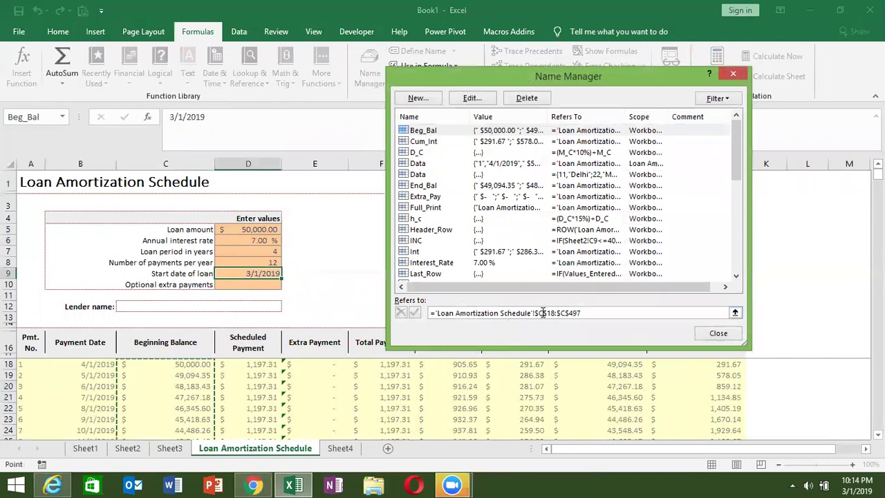
pyautogui.click(505, 141)
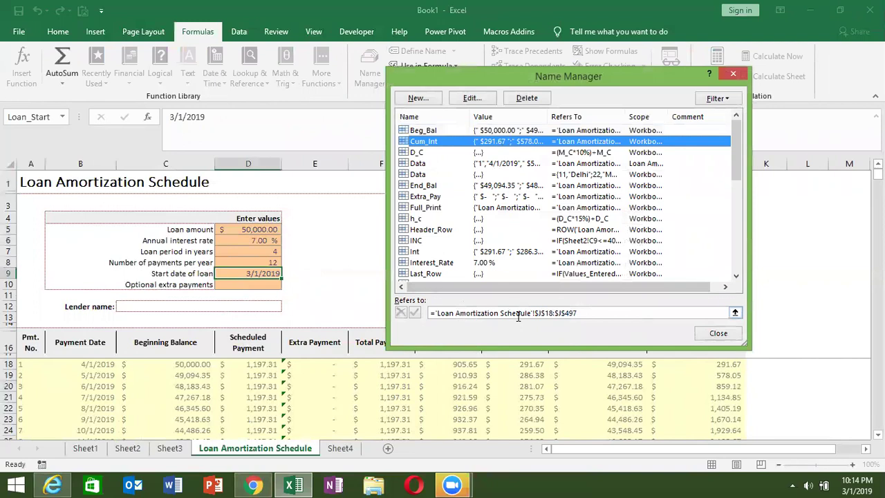
pyautogui.click(483, 164)
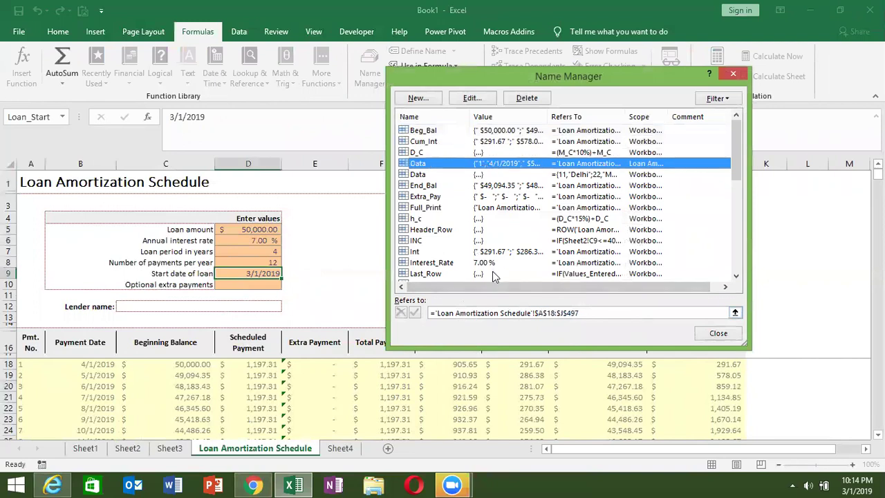
pyautogui.click(487, 154)
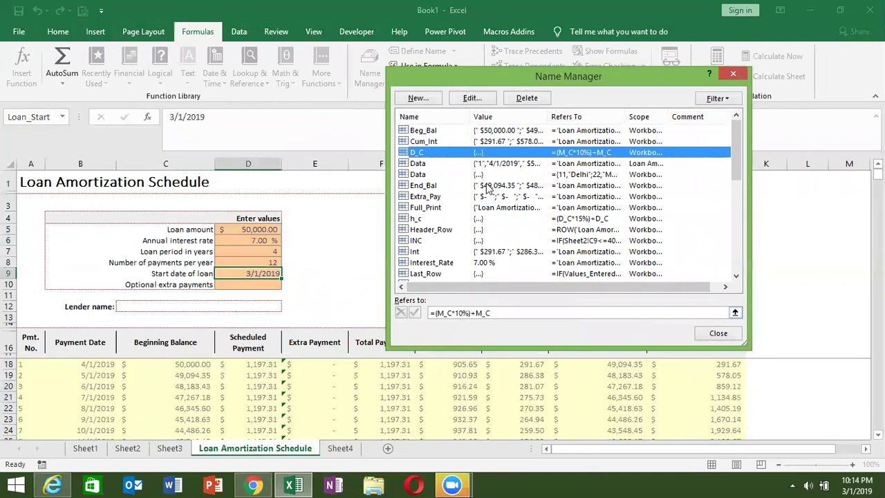
pyautogui.click(477, 176)
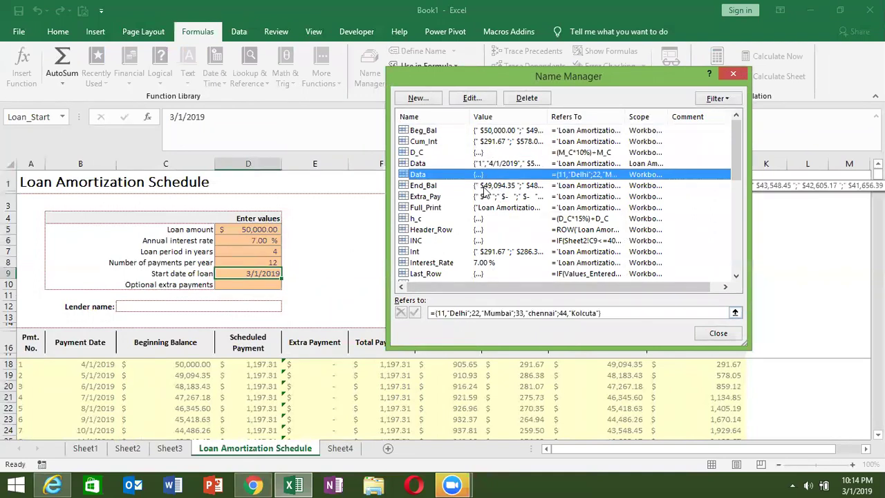
pyautogui.click(493, 186)
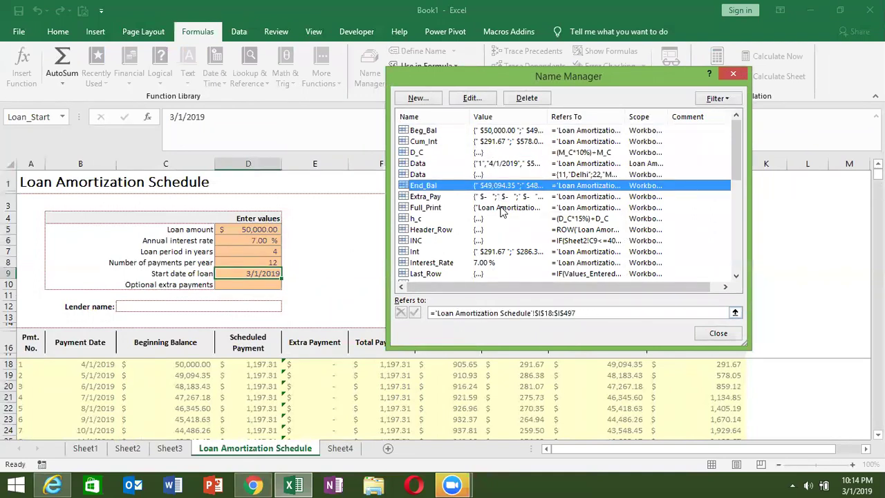
pyautogui.click(487, 198)
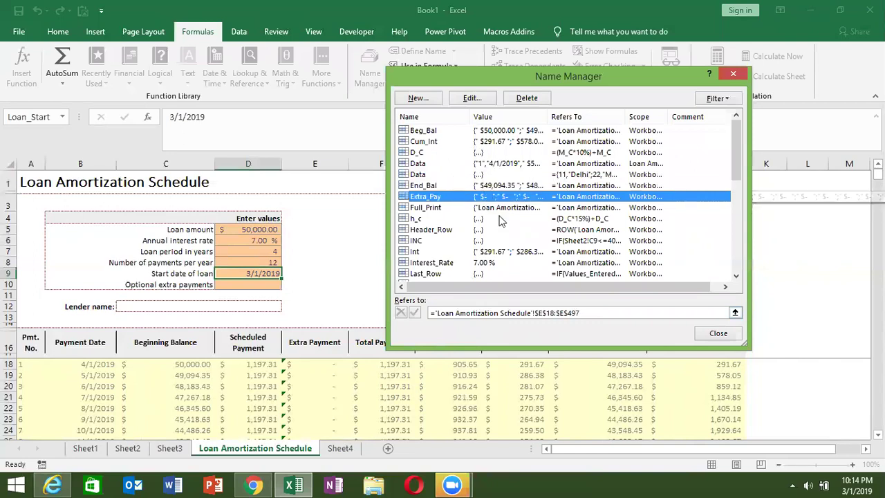
pyautogui.click(495, 208)
# Inspect the h_c, INC, Int, Loan_Amount and Loan_Start name definitions
pyautogui.click(494, 219)
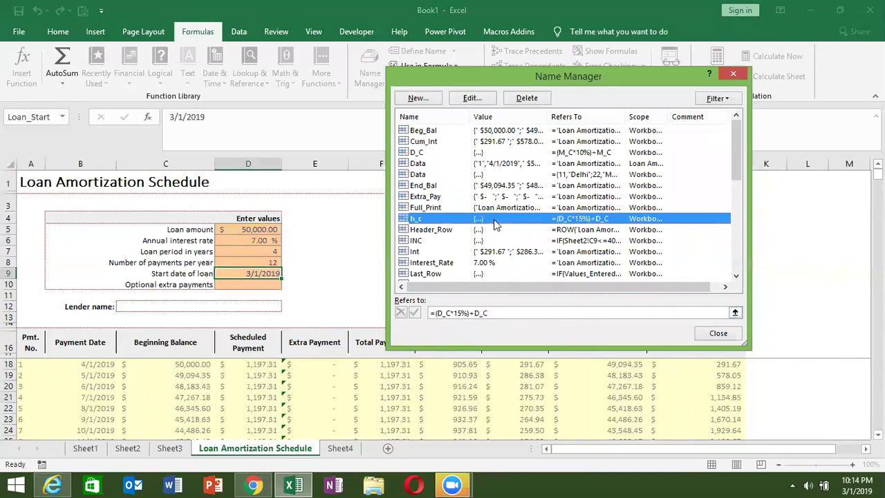
pyautogui.click(495, 240)
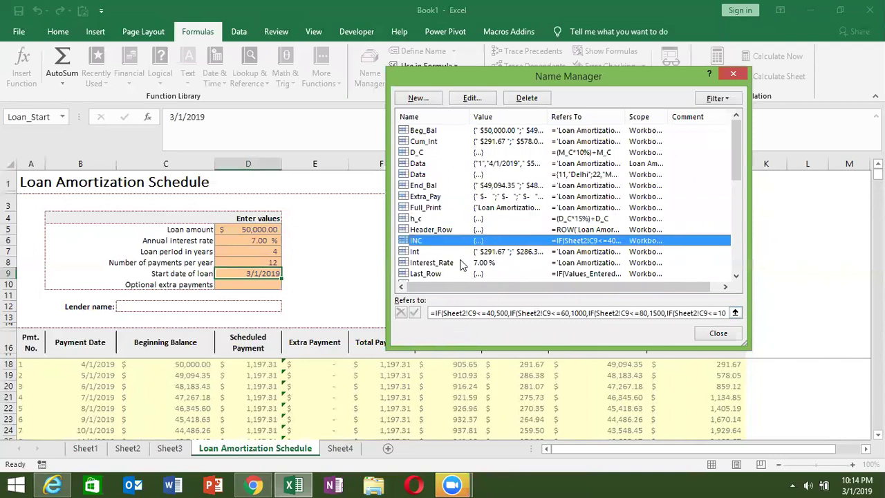
pyautogui.click(466, 255)
pyautogui.scroll(-1, 464, 267)
pyautogui.click(475, 254)
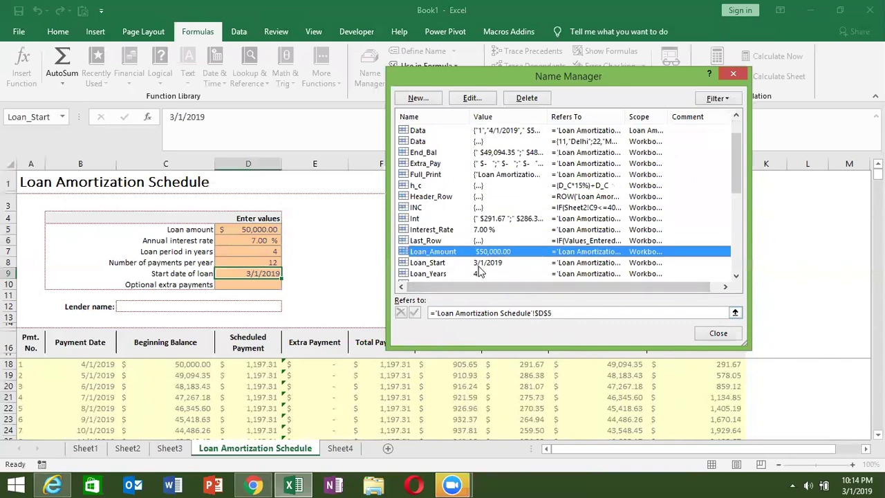
pyautogui.click(479, 264)
pyautogui.scroll(-1, 480, 266)
pyautogui.scroll(-1, 483, 267)
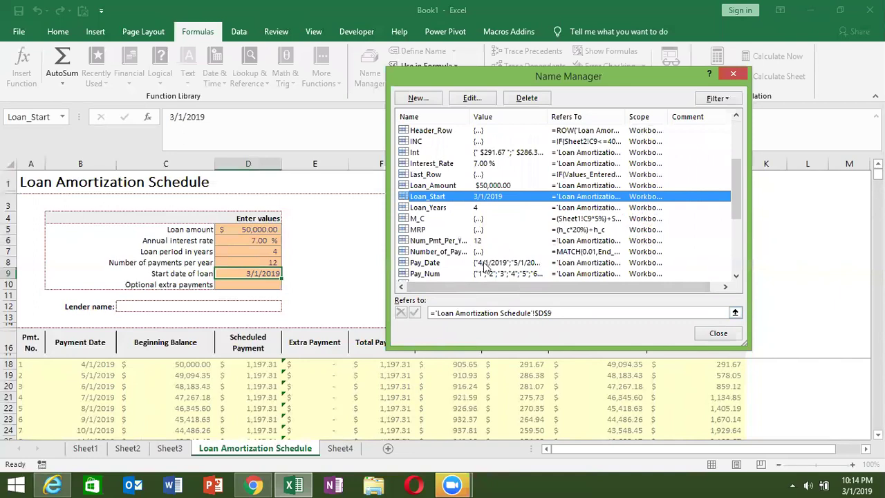
# Inspect Pay_Date, Pay_Num, Princ, Payment_Date and Print_Area's =OFFSET(Full_Print,0,0,Last_Row) definition
pyautogui.click(484, 264)
pyautogui.scroll(-1, 487, 269)
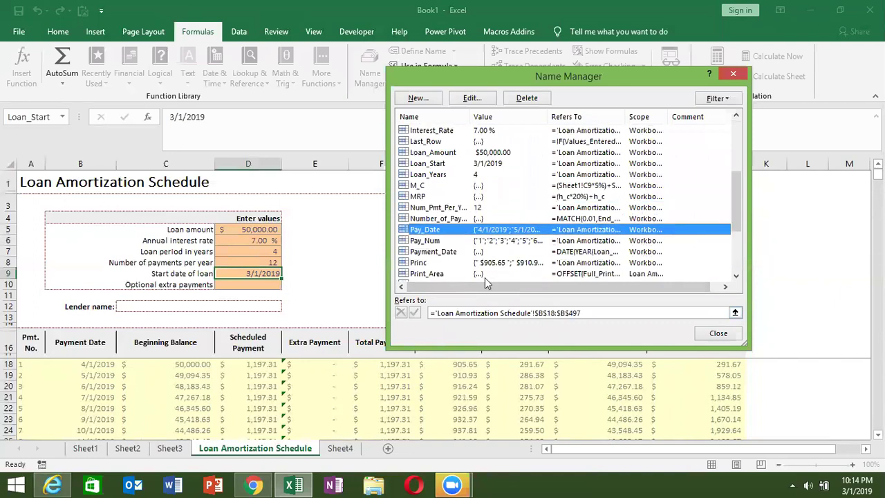
pyautogui.click(489, 241)
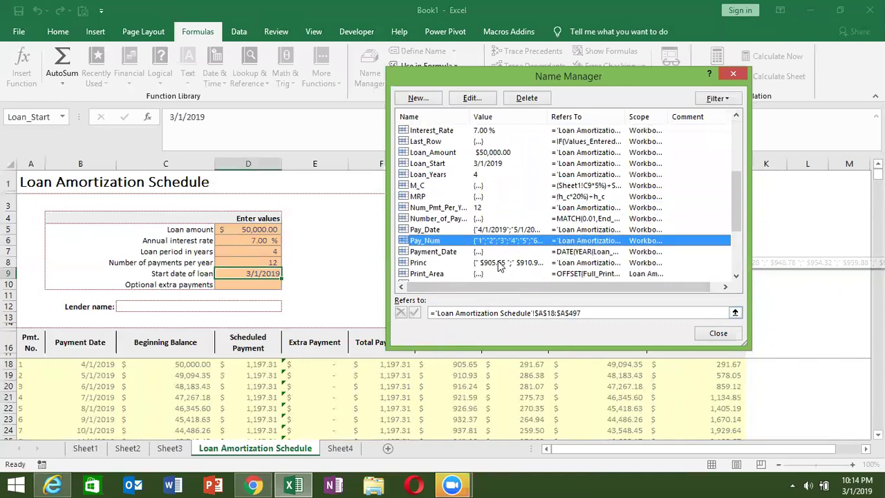
pyautogui.click(488, 263)
pyautogui.click(482, 253)
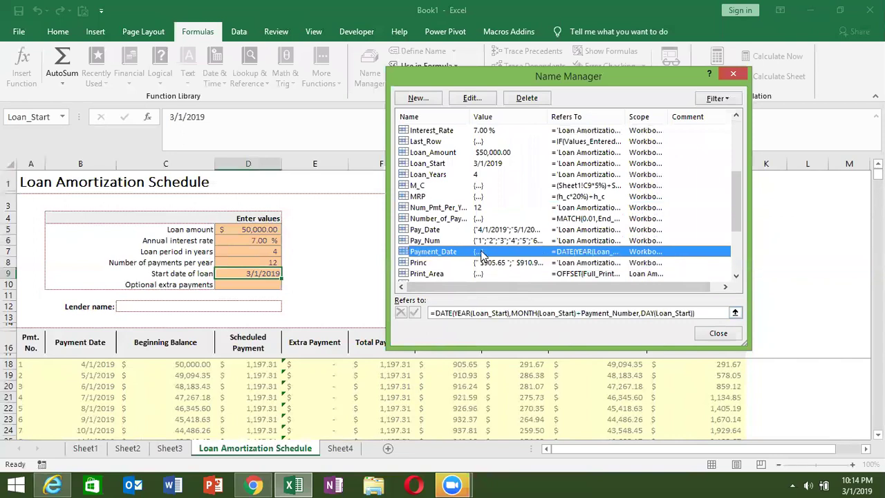
pyautogui.scroll(-2, 482, 275)
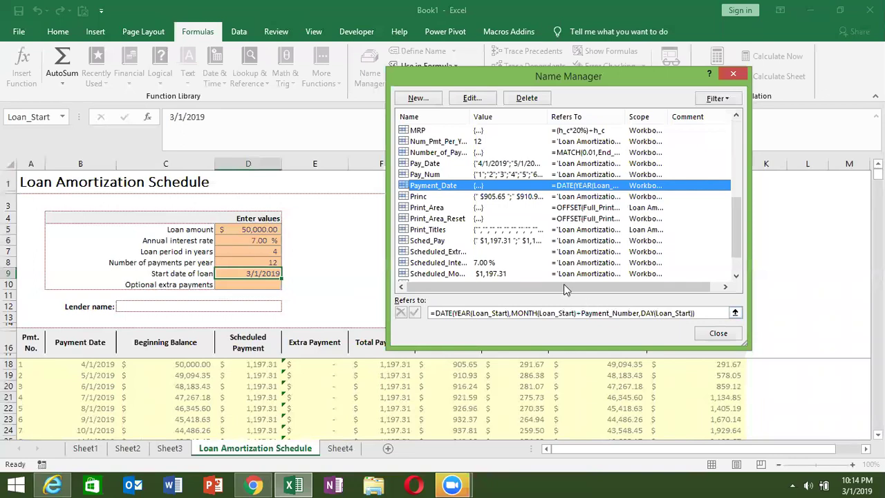
pyautogui.click(479, 209)
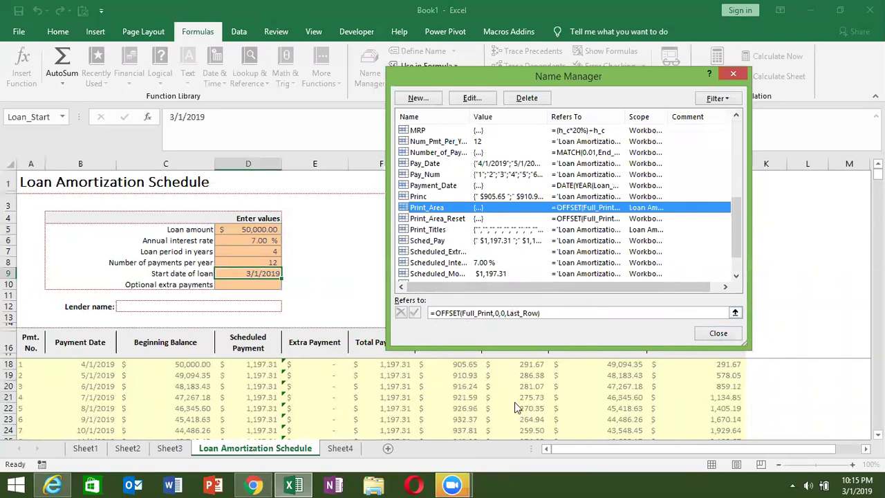
# Close Name Manager and check the schedule's print preview with Ctrl+P
pyautogui.press('Escape')
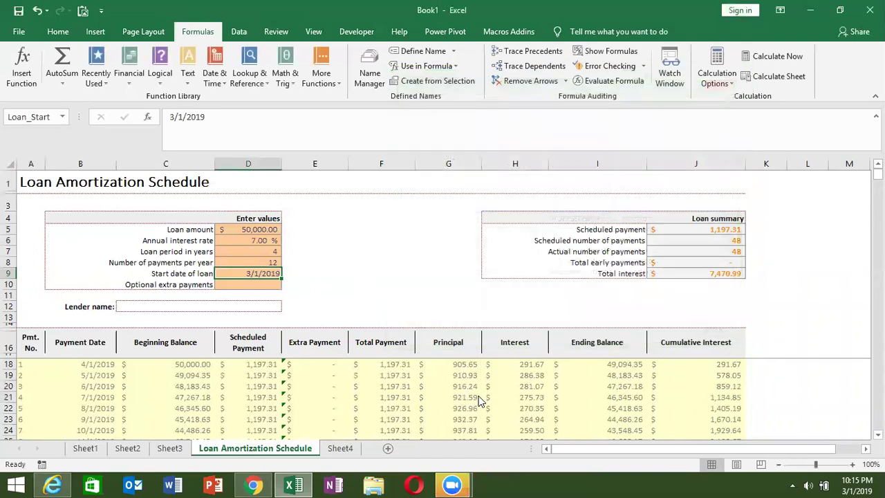
pyautogui.hotkey('ctrl', 'p')
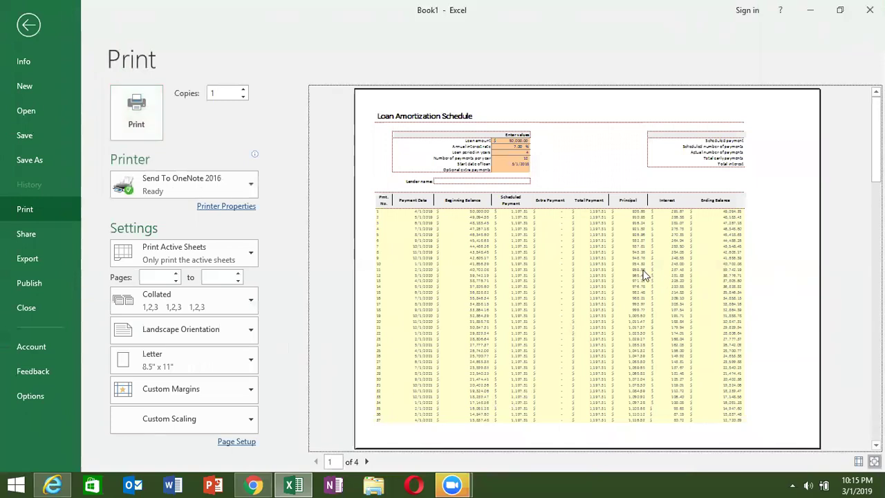
pyautogui.press('Escape')
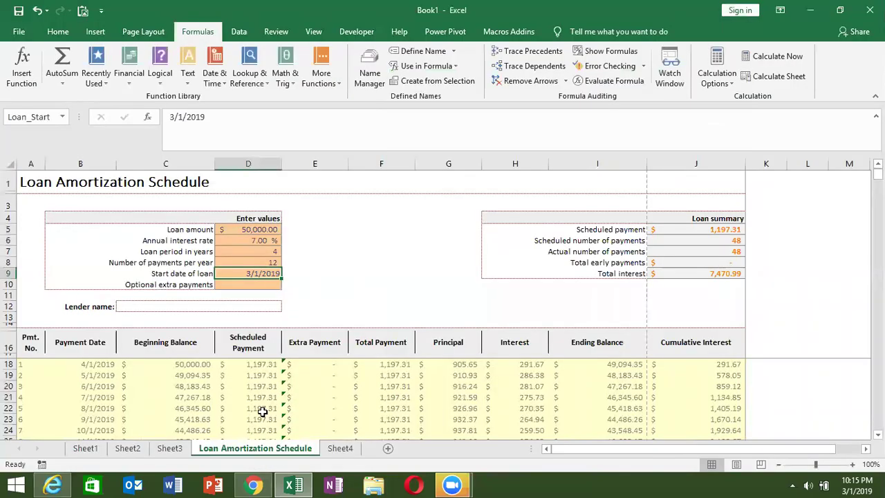
pyautogui.scroll(1, 692, 422)
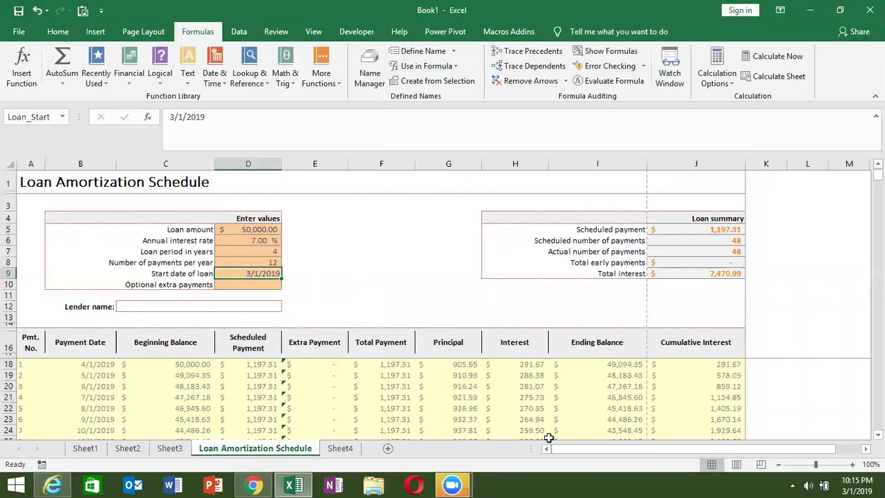
# Inspect the Beginning Balance formula in C19
pyautogui.click(205, 375)
pyautogui.scroll(-8, 235, 386)
pyautogui.scroll(-4, 235, 386)
pyautogui.scroll(-4, 235, 387)
pyautogui.scroll(1, 194, 394)
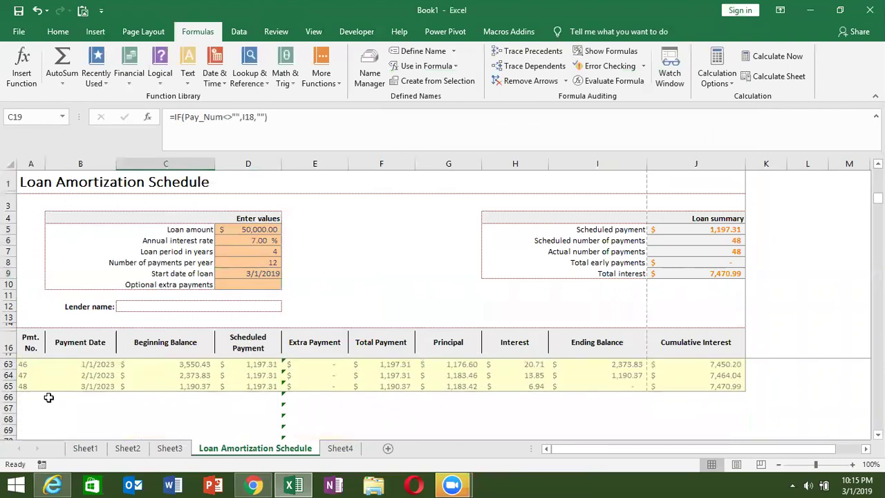
# Inspect the final payment formulas in A67 and C65, then jump back to title cell C1
pyautogui.click(32, 408)
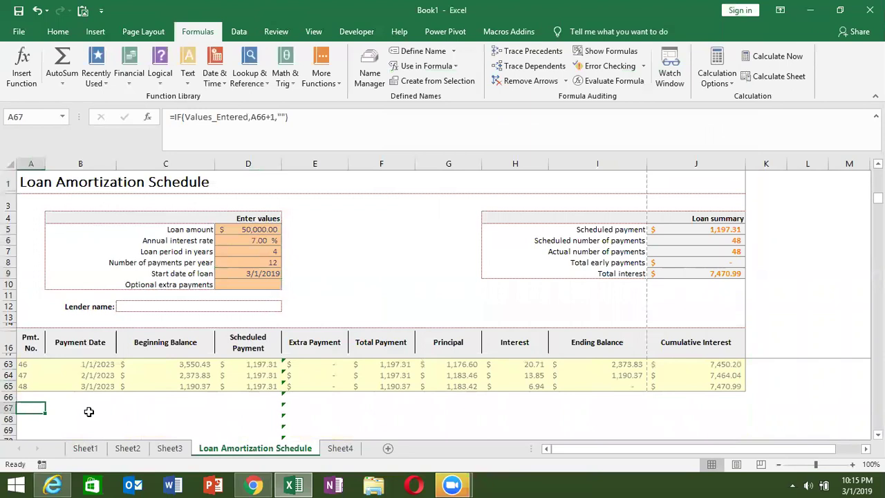
pyautogui.press('Down')
pyautogui.press('Down')
pyautogui.press('Down')
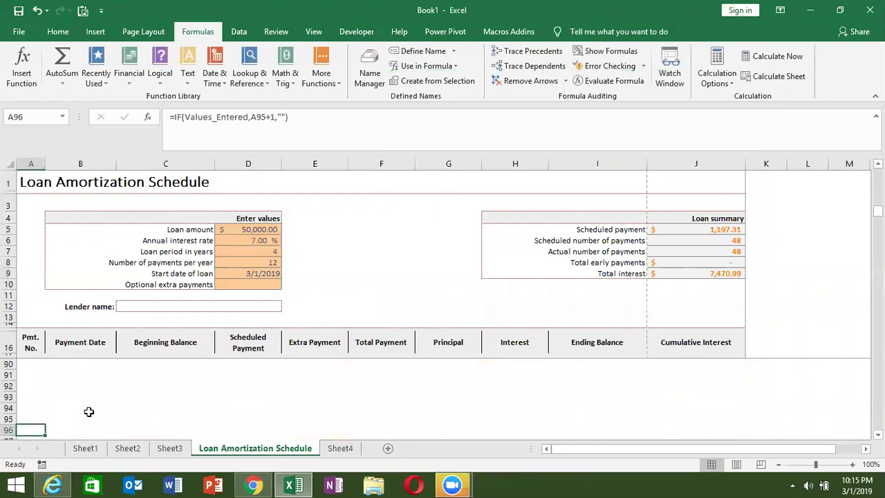
pyautogui.press('Up')
pyautogui.press('Up')
pyautogui.press('Up')
pyautogui.press('Up')
pyautogui.press('Up')
pyautogui.press('Up')
pyautogui.press('Up')
pyautogui.press('Up')
pyautogui.press('Up')
pyautogui.press('Up')
pyautogui.press('Up')
pyautogui.press('Up')
pyautogui.press('Up')
pyautogui.press('Up')
pyautogui.press('Up')
pyautogui.press('Up')
pyautogui.press('Up')
pyautogui.press('Up')
pyautogui.press('Down')
pyautogui.press('Down')
pyautogui.press('Down')
pyautogui.press('Down')
pyautogui.press('Down')
pyautogui.press('Down')
pyautogui.press('Up')
pyautogui.press('Up')
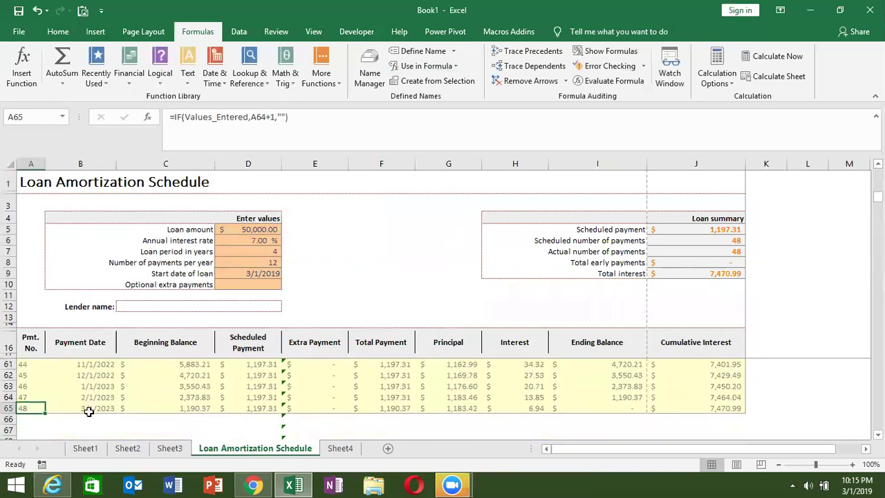
pyautogui.press('Right')
pyautogui.press('Right')
pyautogui.hotkey('ctrl', 'Up')
pyautogui.hotkey('ctrl', 'Up')
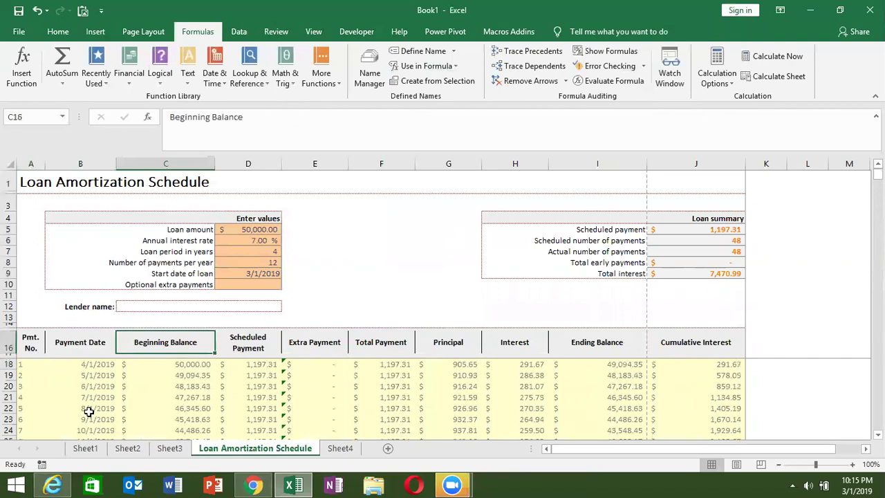
pyautogui.hotkey('ctrl', 'Up')
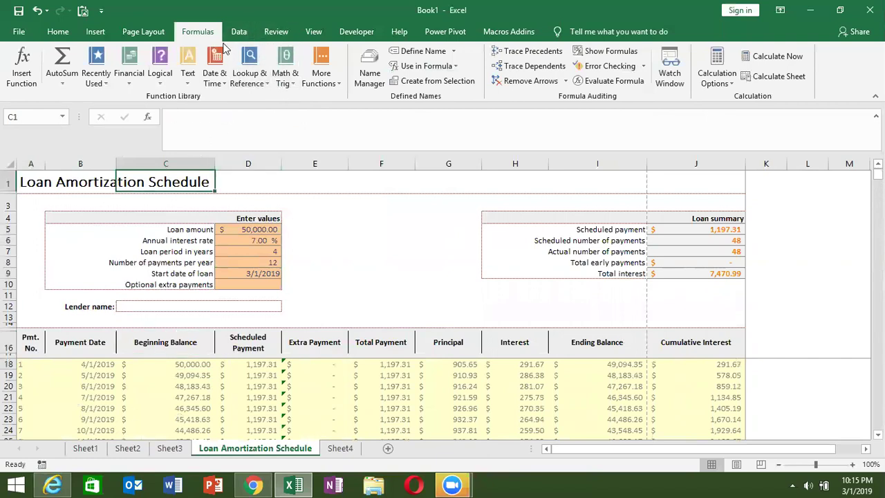
pyautogui.click(370, 73)
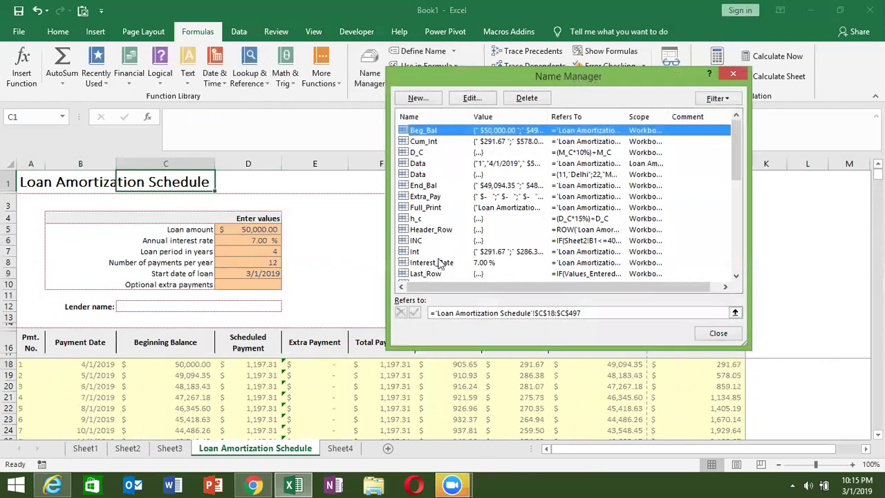
pyautogui.click(437, 266)
pyautogui.scroll(-1, 438, 270)
pyautogui.scroll(-3, 440, 273)
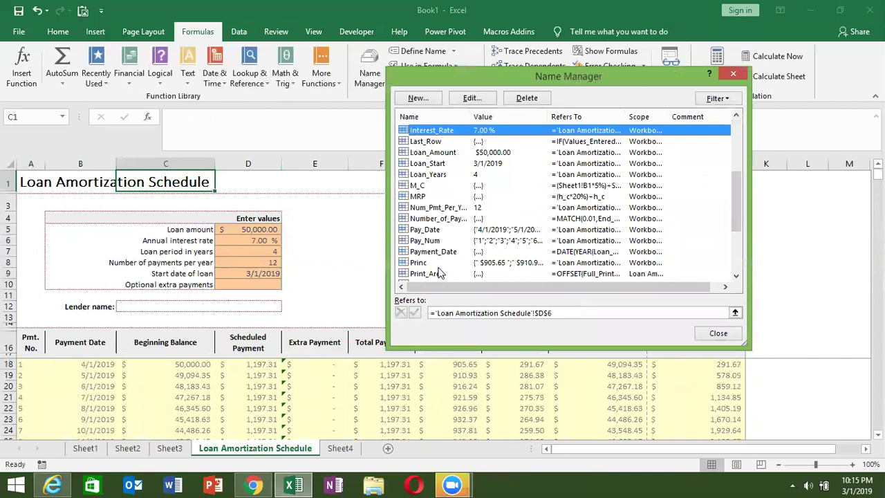
pyautogui.scroll(-1, 443, 237)
pyautogui.scroll(-1, 444, 237)
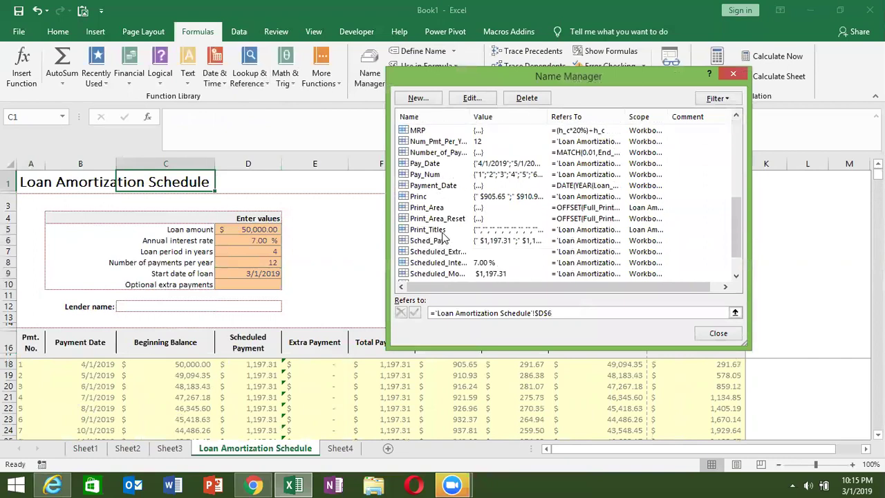
pyautogui.click(437, 209)
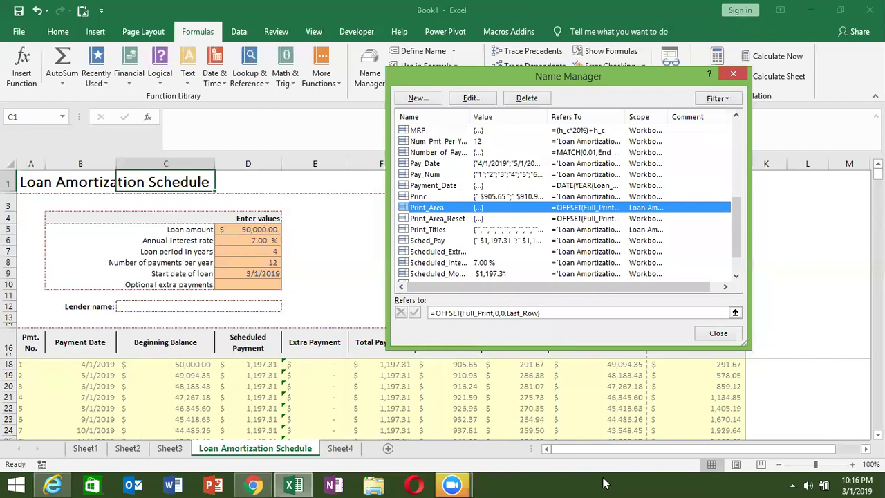
pyautogui.press('Escape')
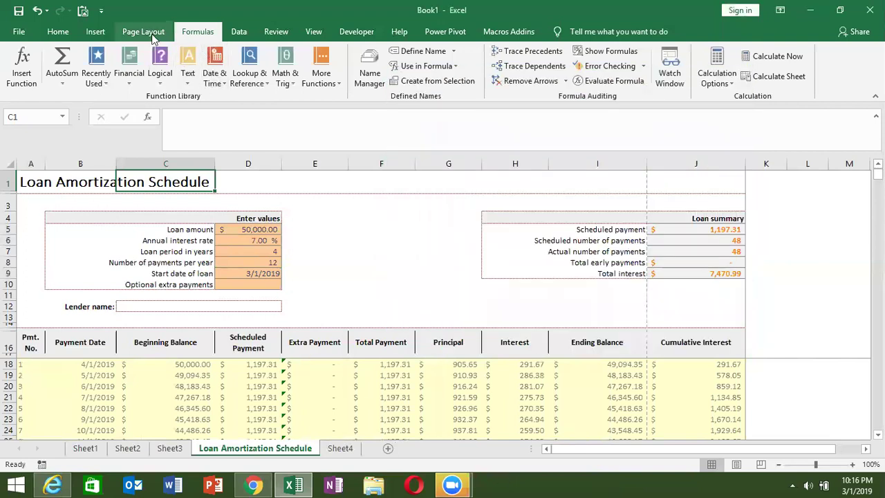
# Look over the Print Area options on the Page Layout tab without changing them
pyautogui.click(145, 32)
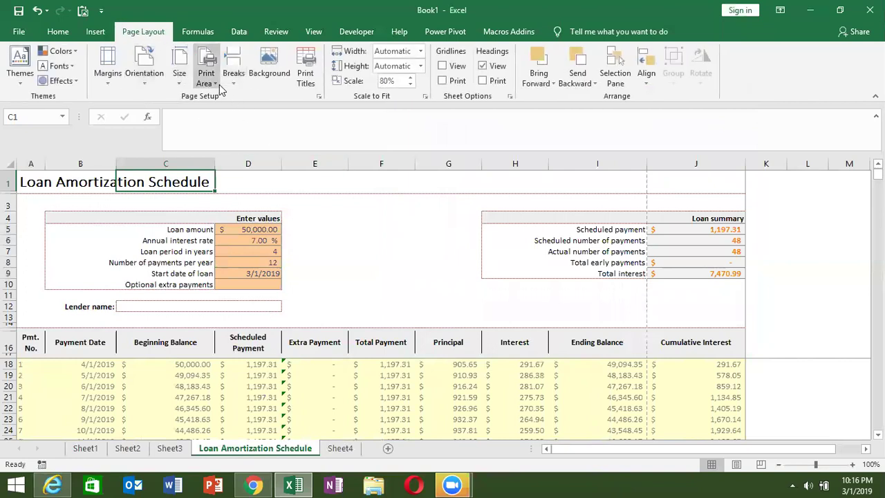
pyautogui.click(214, 82)
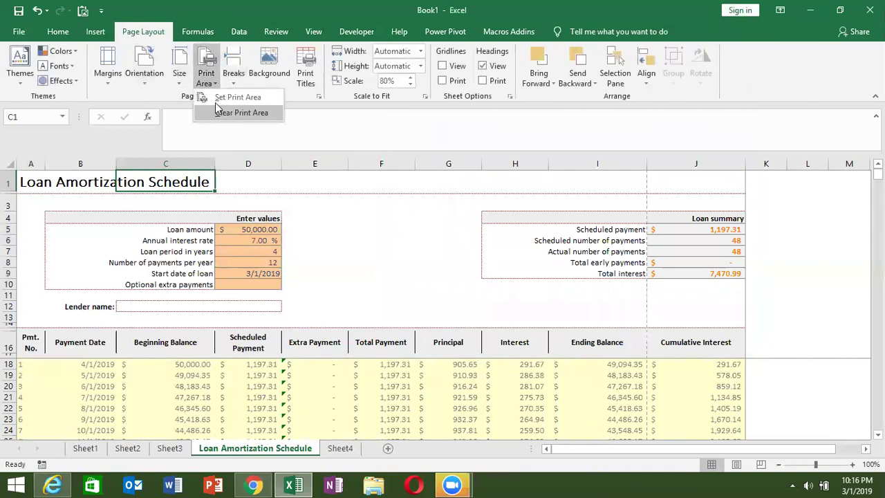
pyautogui.rightClick(215, 102)
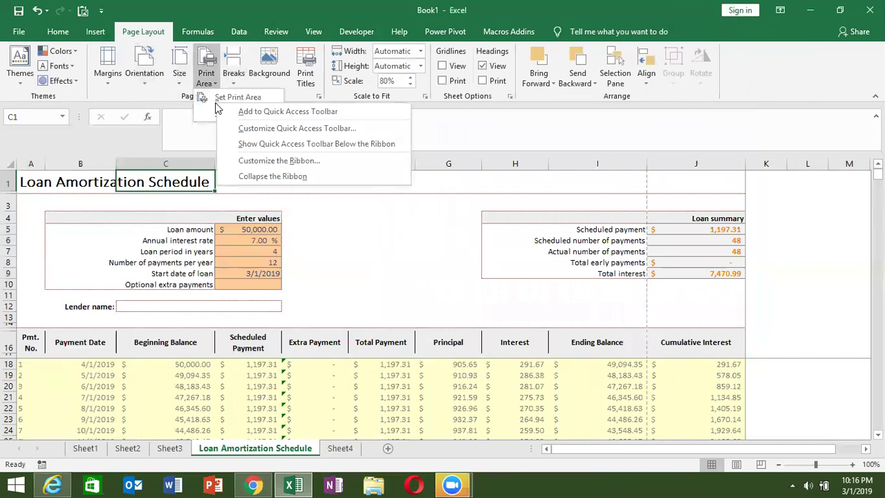
pyautogui.click(324, 211)
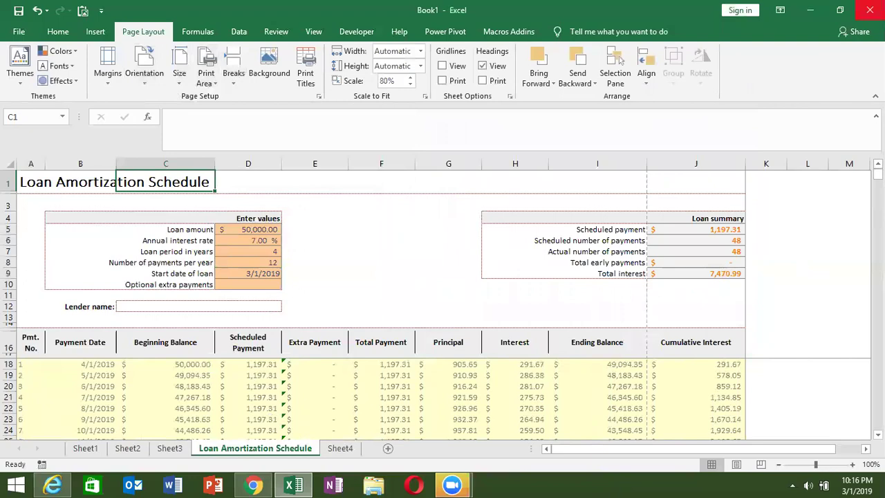
# Show the desktop with Win+D, refresh it, and finish with Excel minimized
pyautogui.press('super+d')
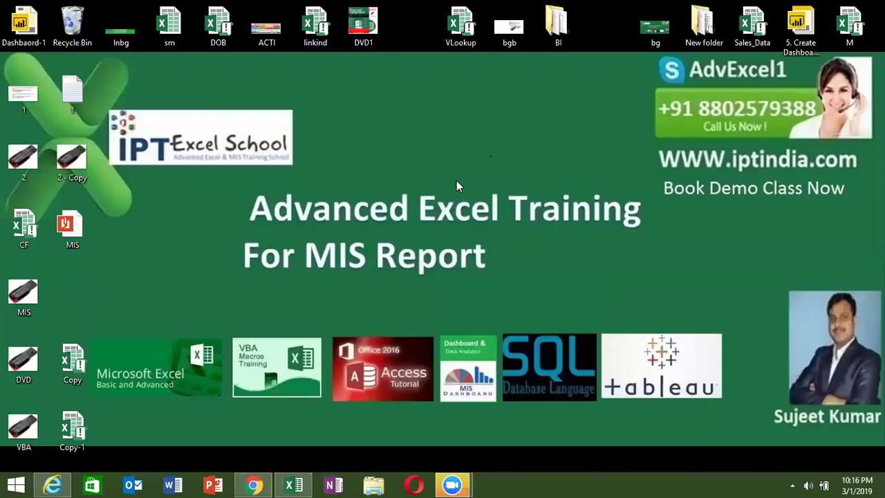
pyautogui.rightClick(456, 180)
pyautogui.click(475, 220)
pyautogui.rightClick(354, 183)
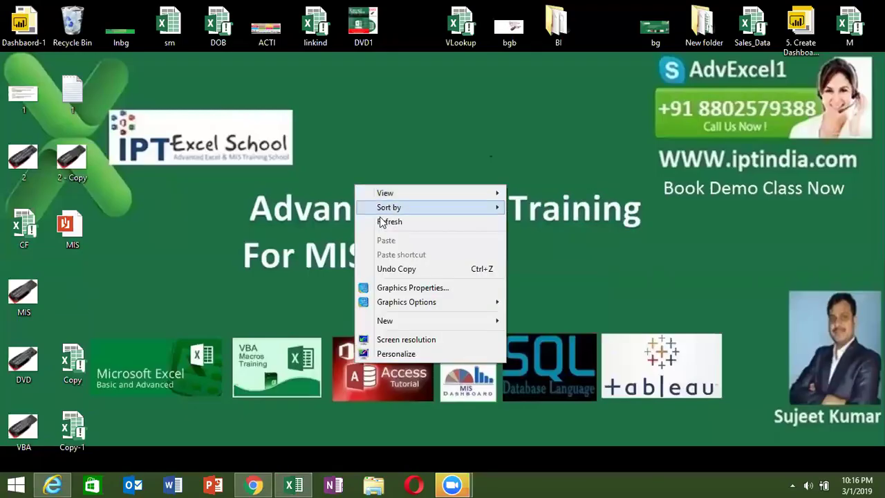
pyautogui.click(382, 217)
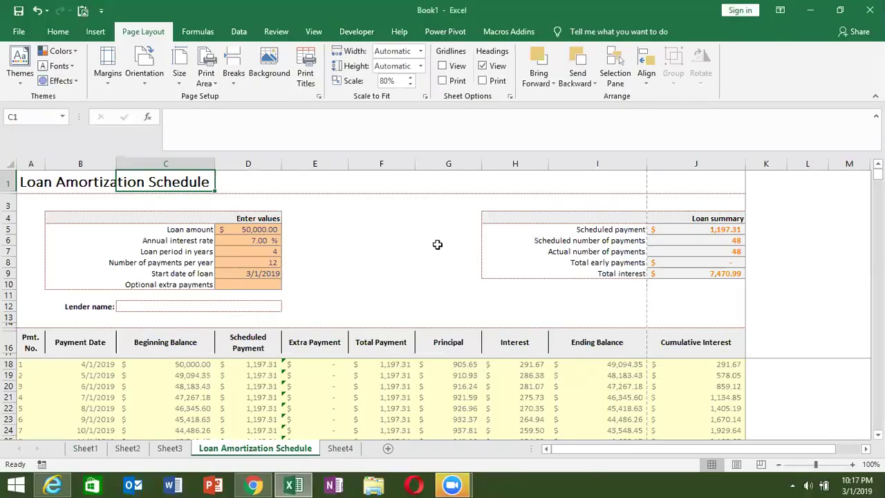
pyautogui.press('super+d')
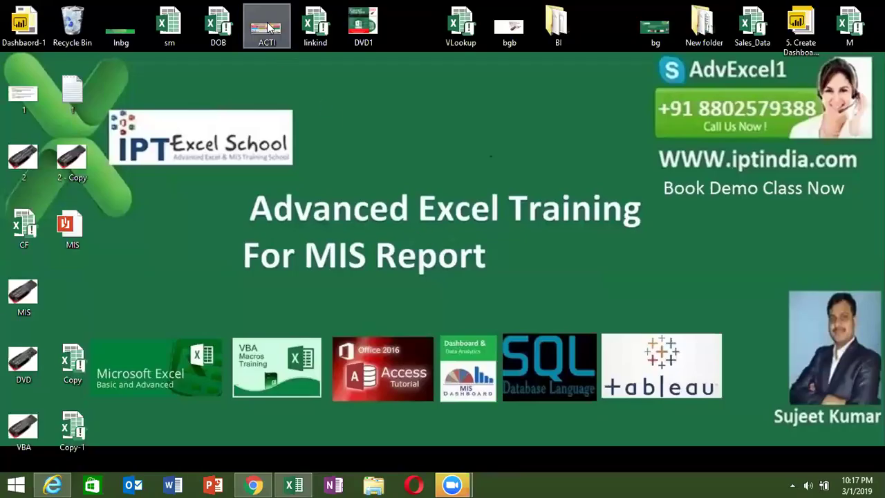